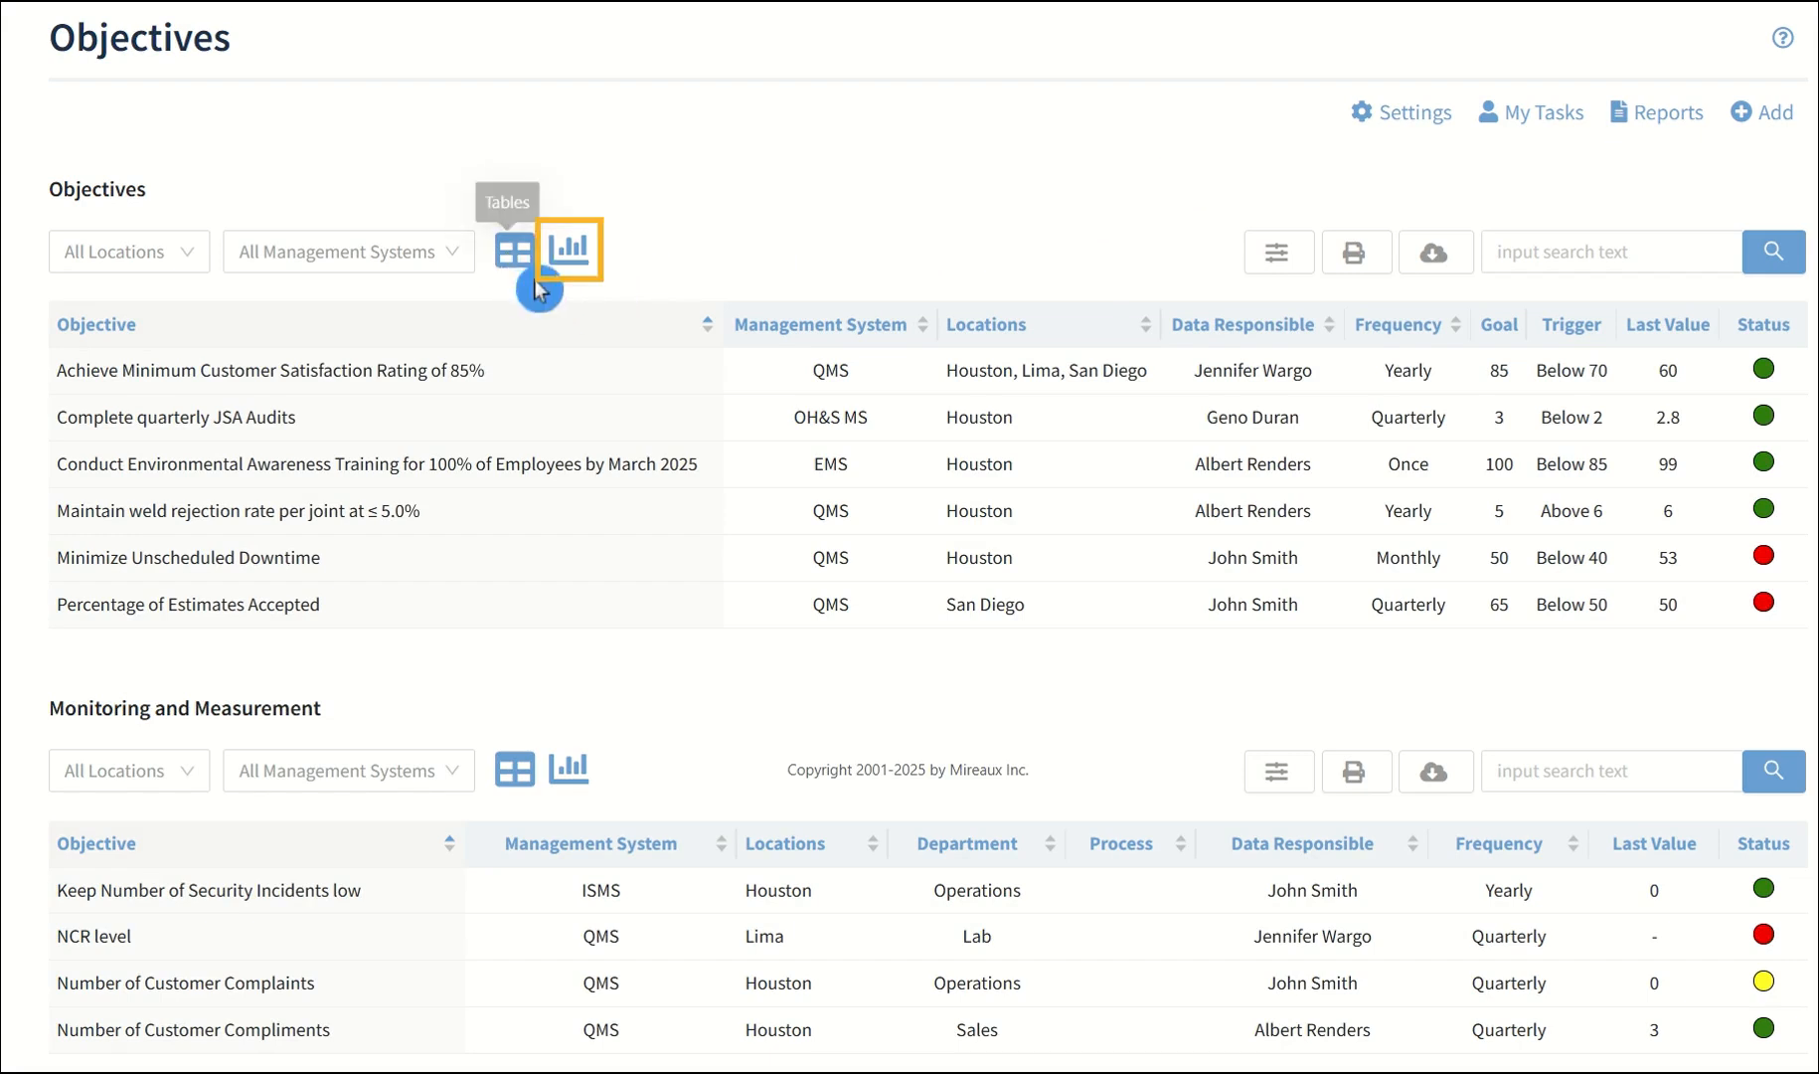
# Show the Objectives list as charts and look through the trend graph of each objective
pyautogui.click(568, 249)
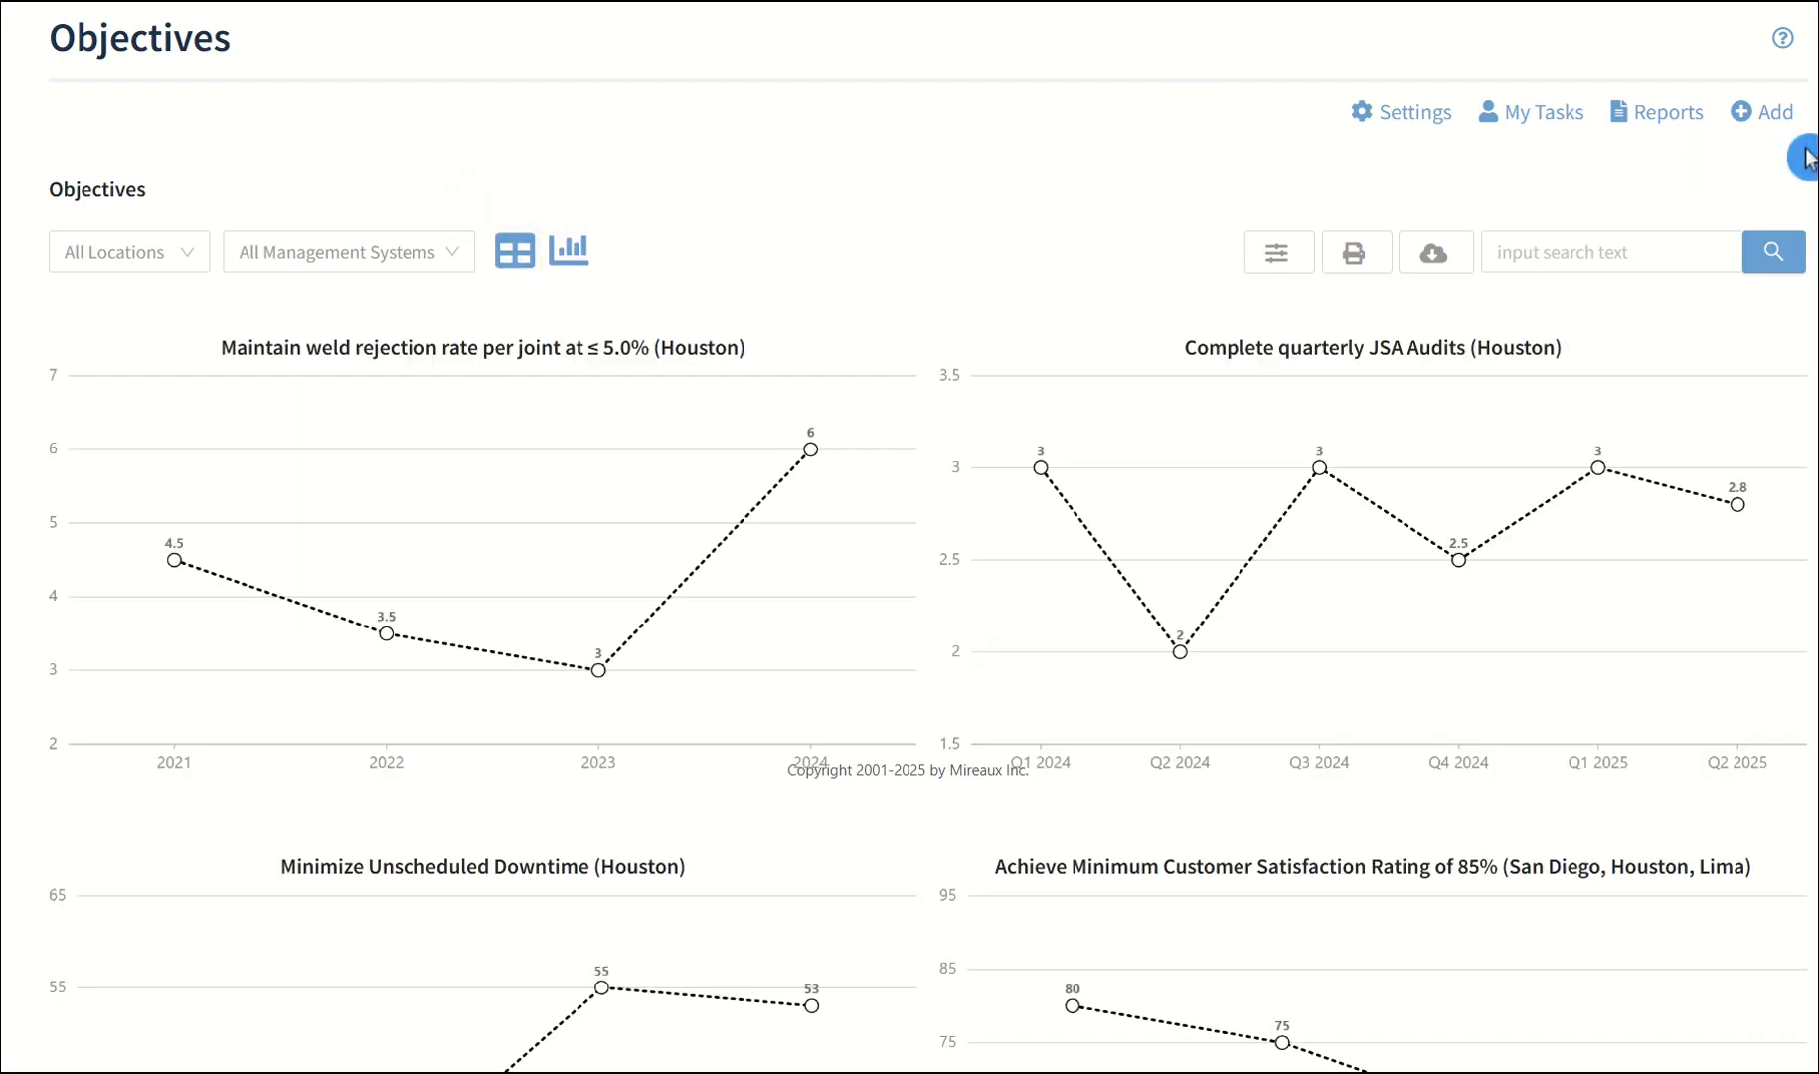
pyautogui.scroll(-3, 1801, 169)
pyautogui.scroll(-6, 1801, 169)
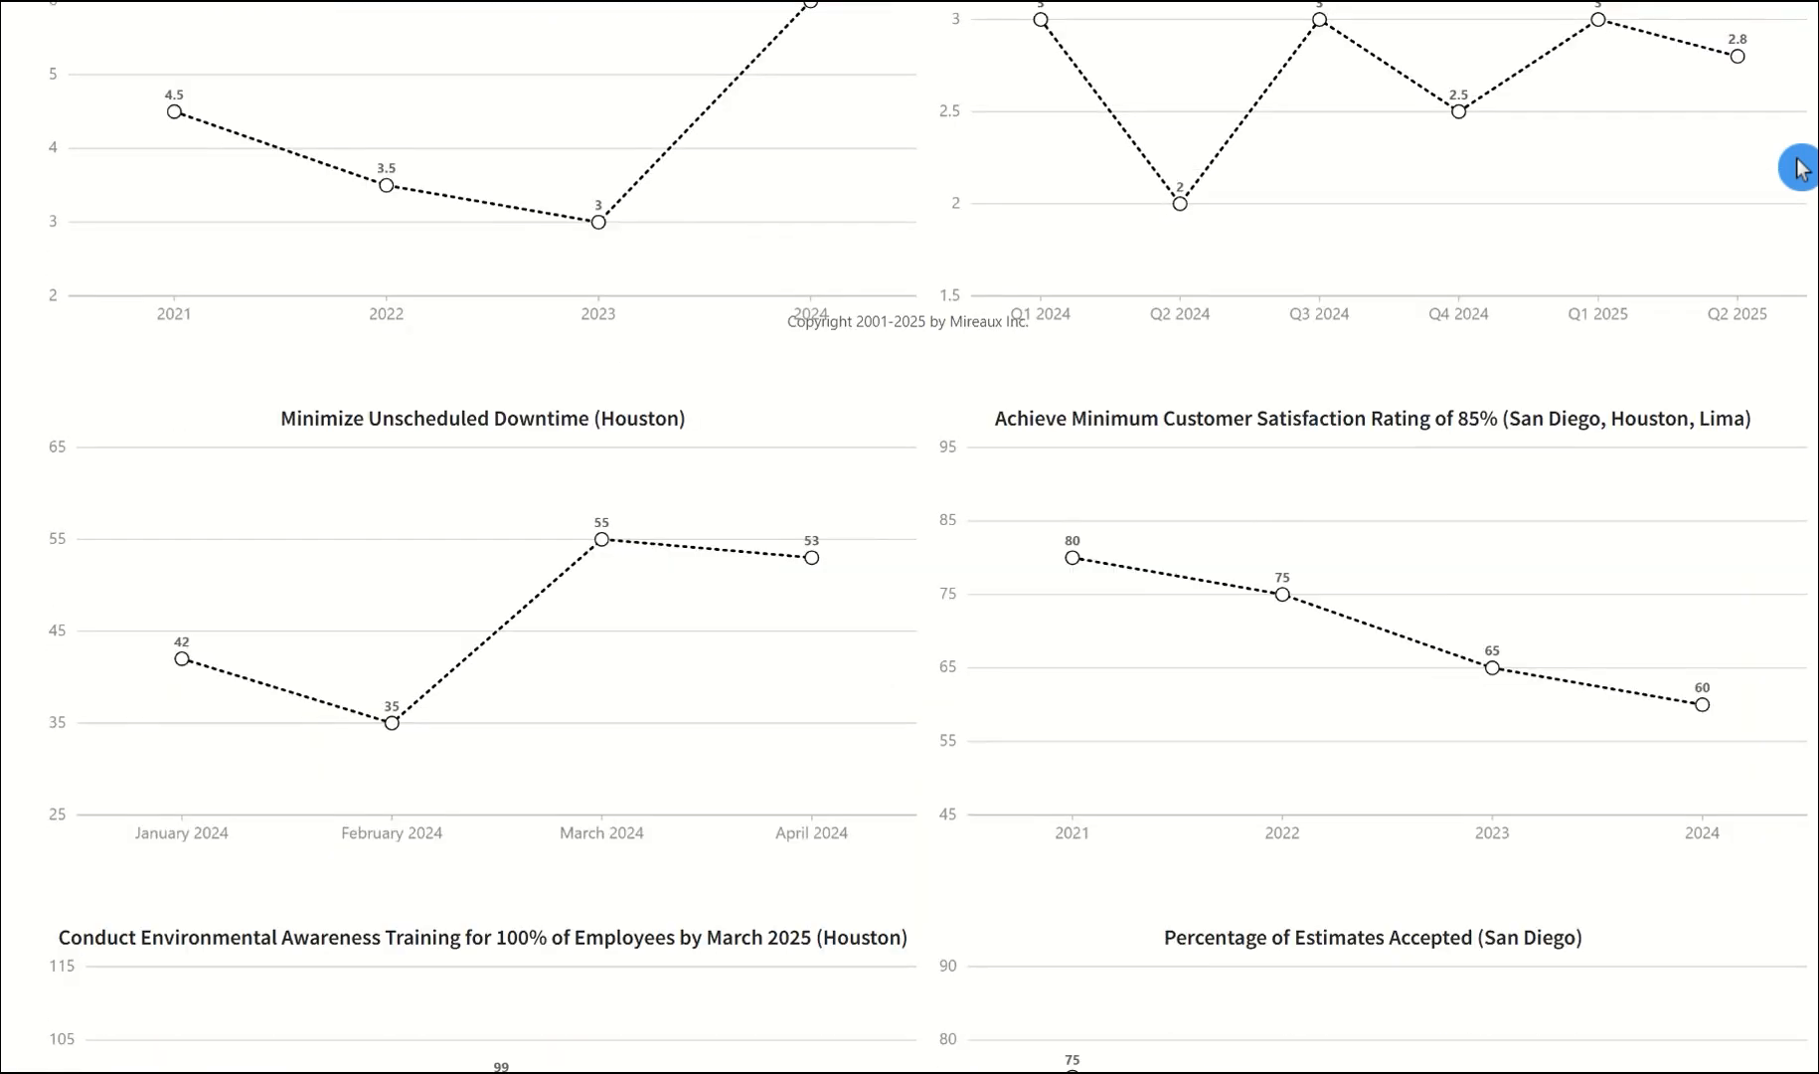
pyautogui.scroll(-1, 1801, 169)
pyautogui.scroll(9, 1801, 169)
pyautogui.scroll(3, 1801, 169)
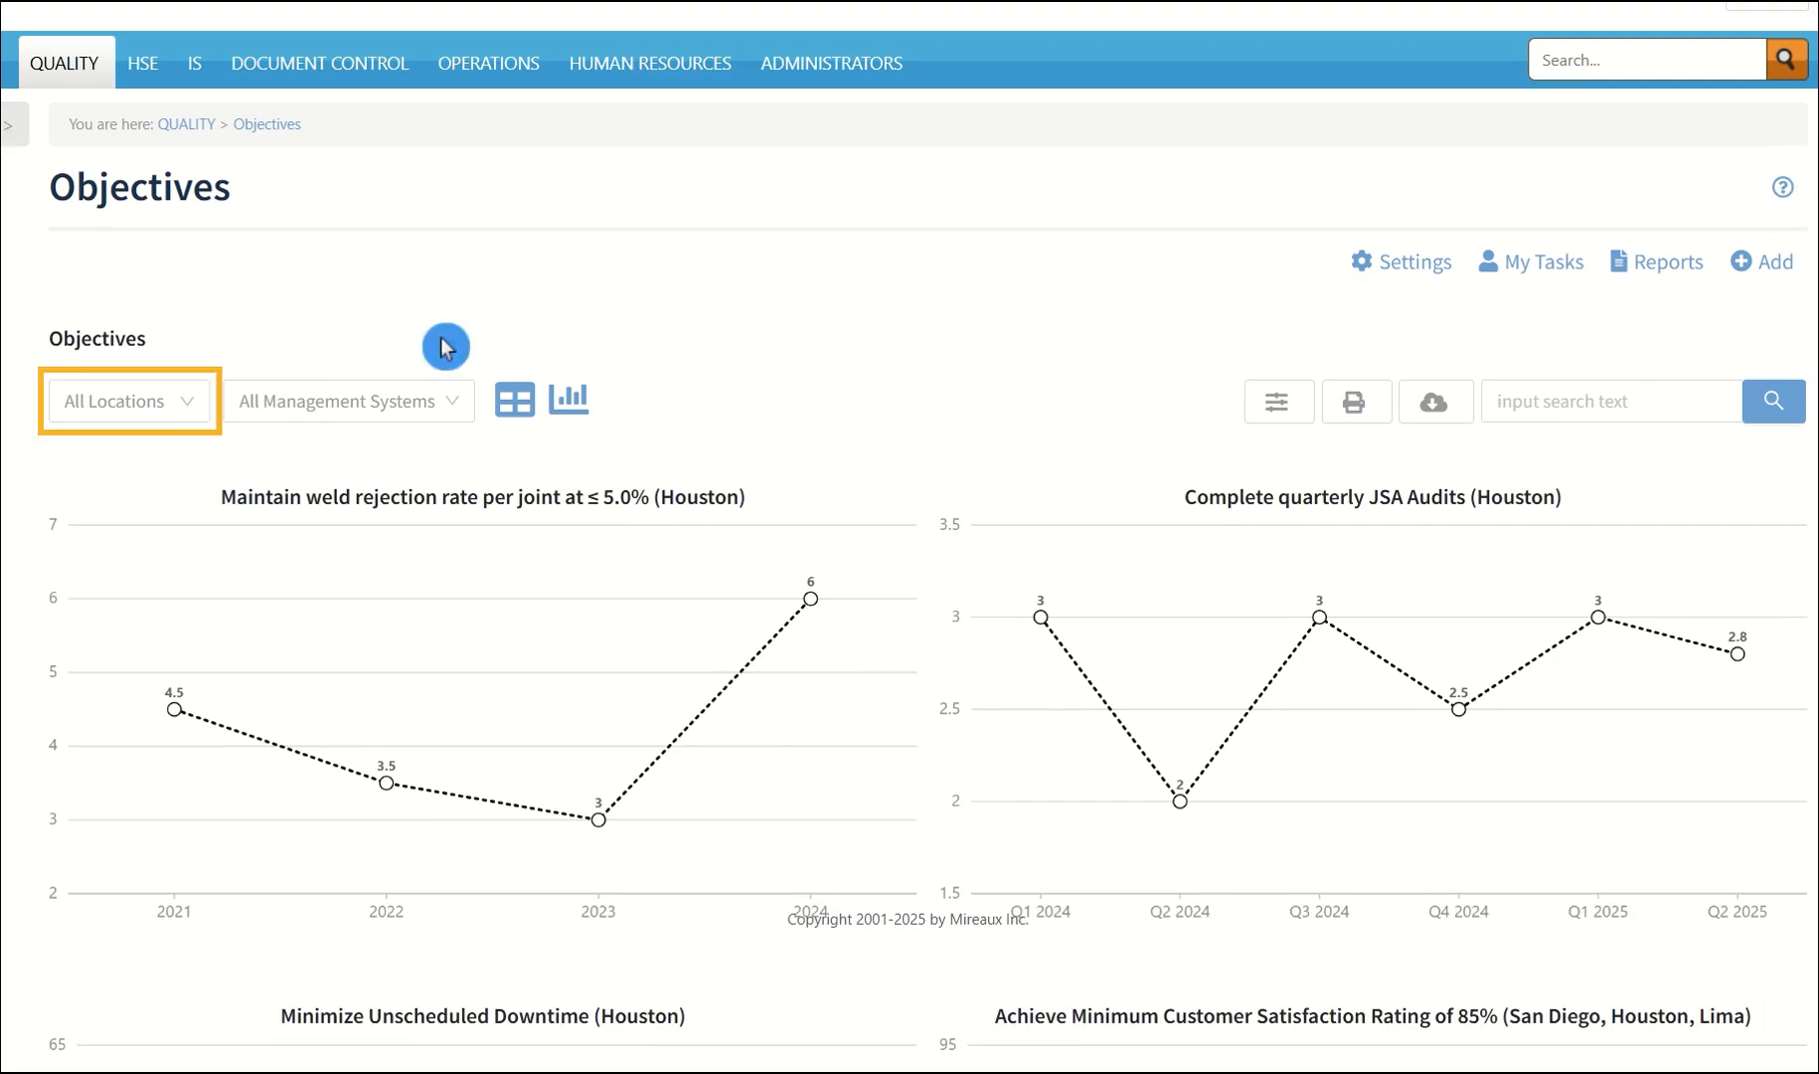
# Filter the objective charts to the OH&S MS management system and switch back to the table view
pyautogui.click(195, 402)
pyautogui.click(97, 710)
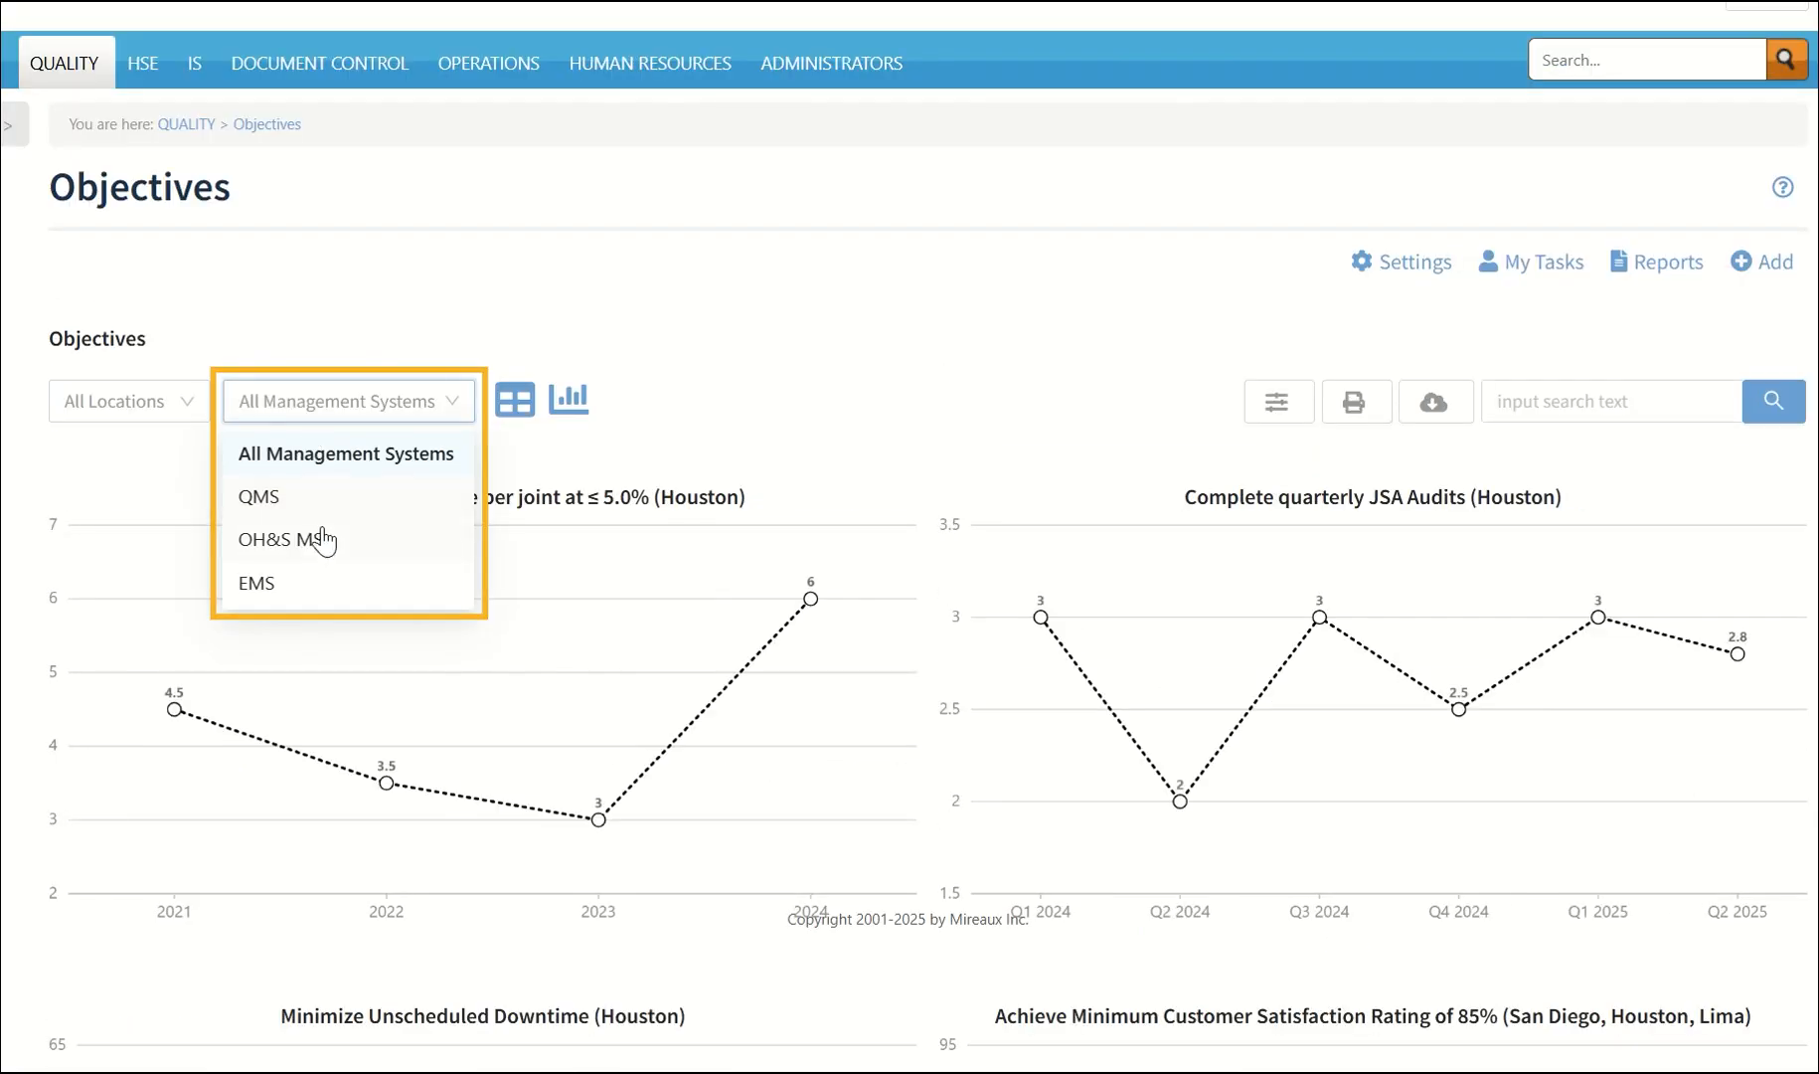
pyautogui.click(320, 537)
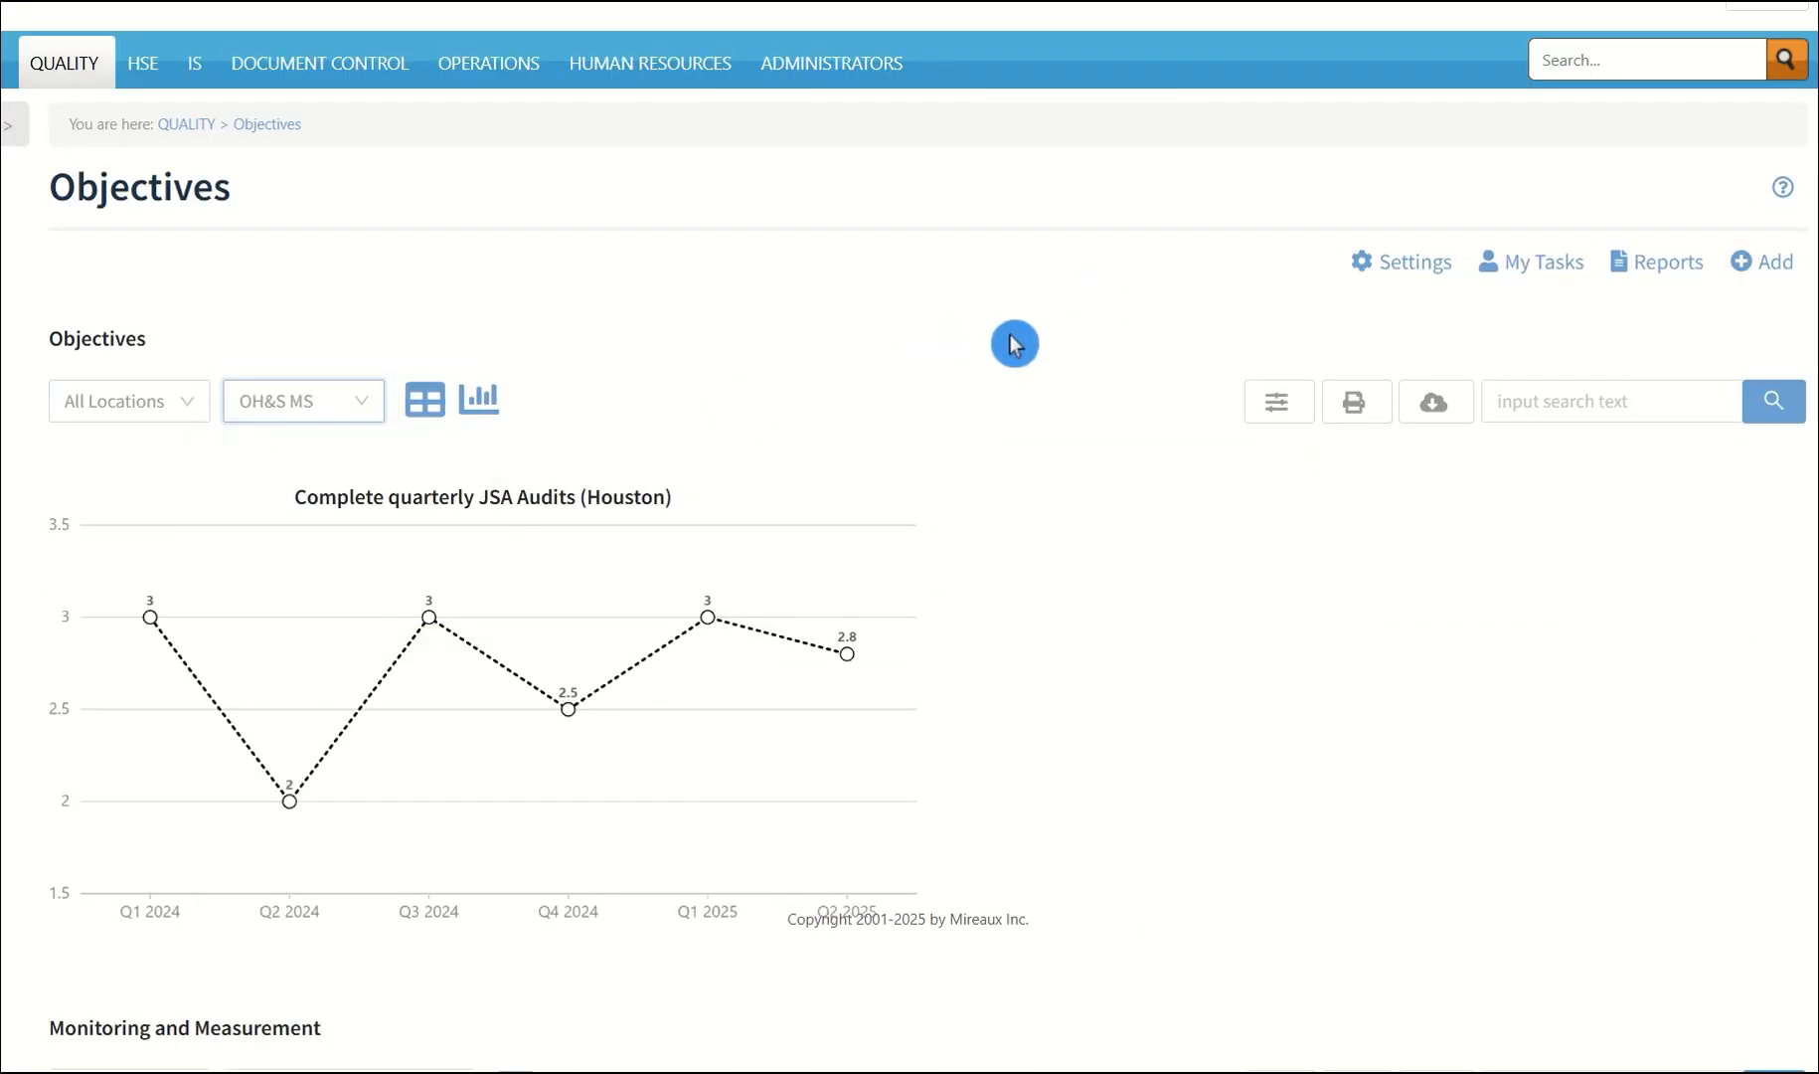
pyautogui.click(426, 400)
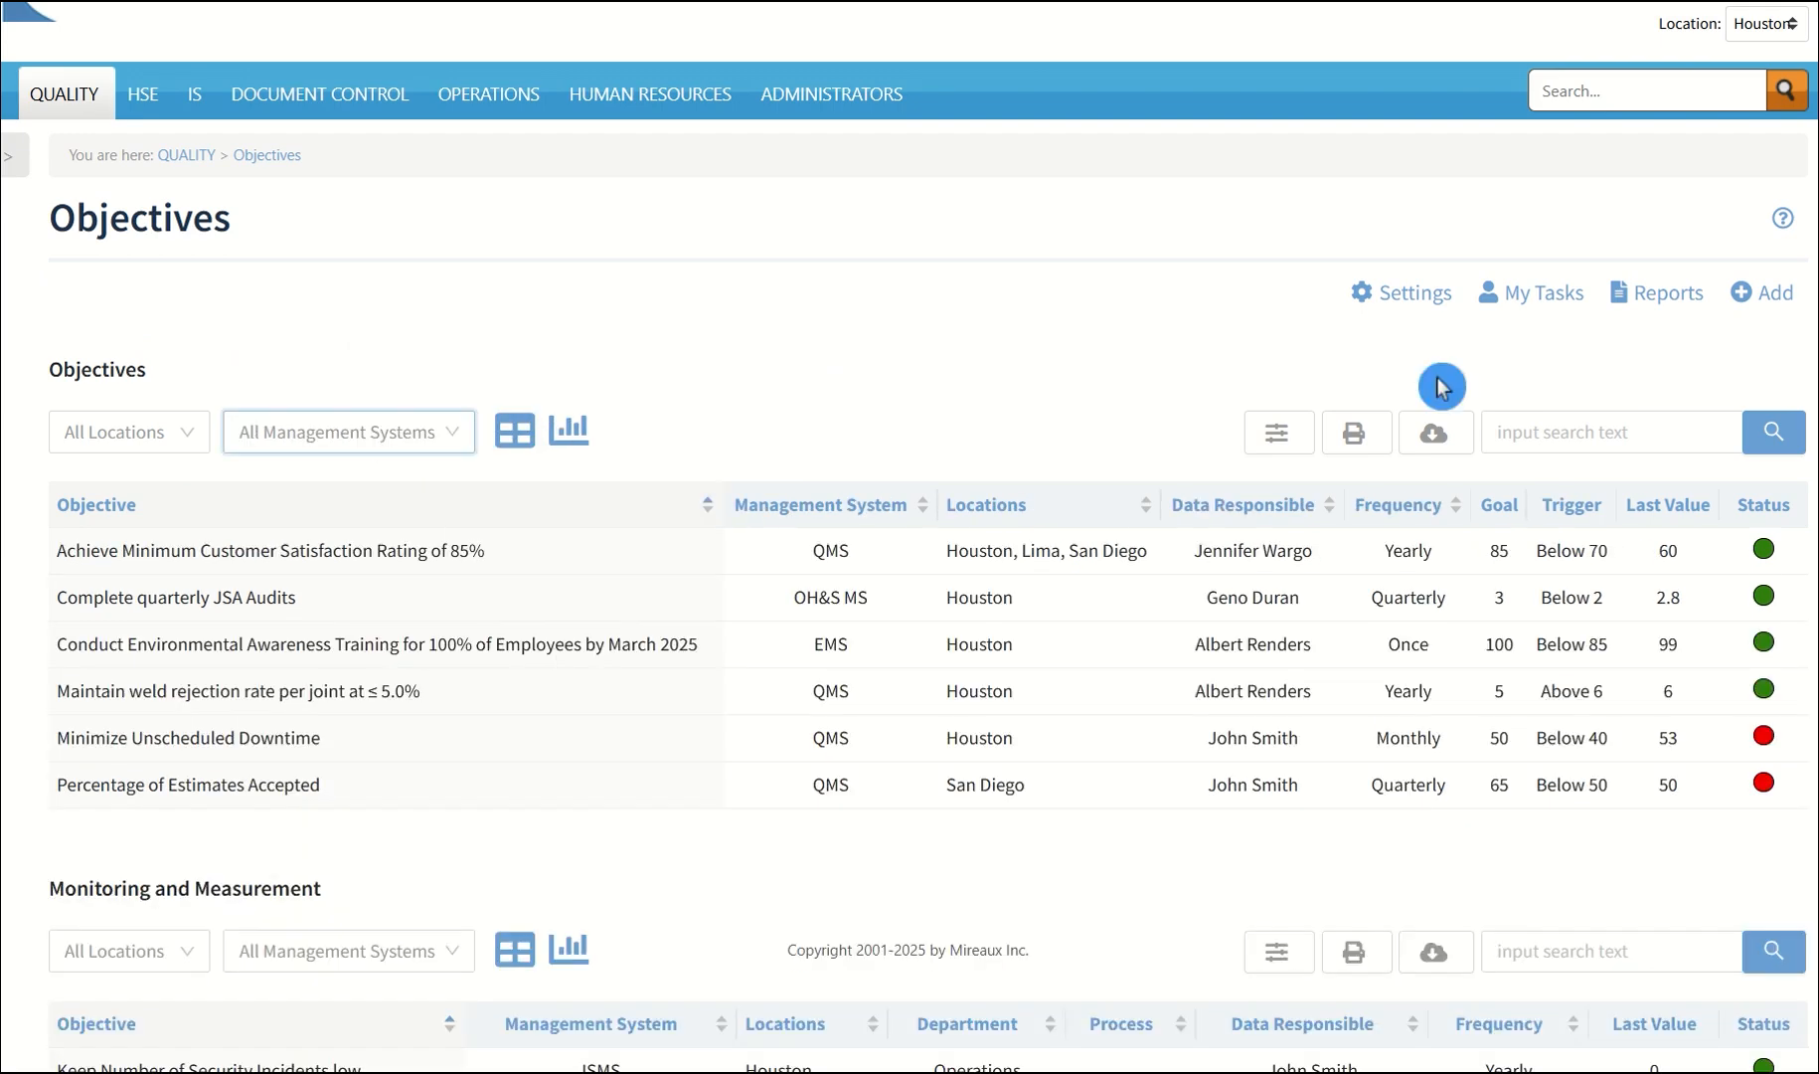
# Open the print output of the Objectives table and close it
pyautogui.click(1355, 434)
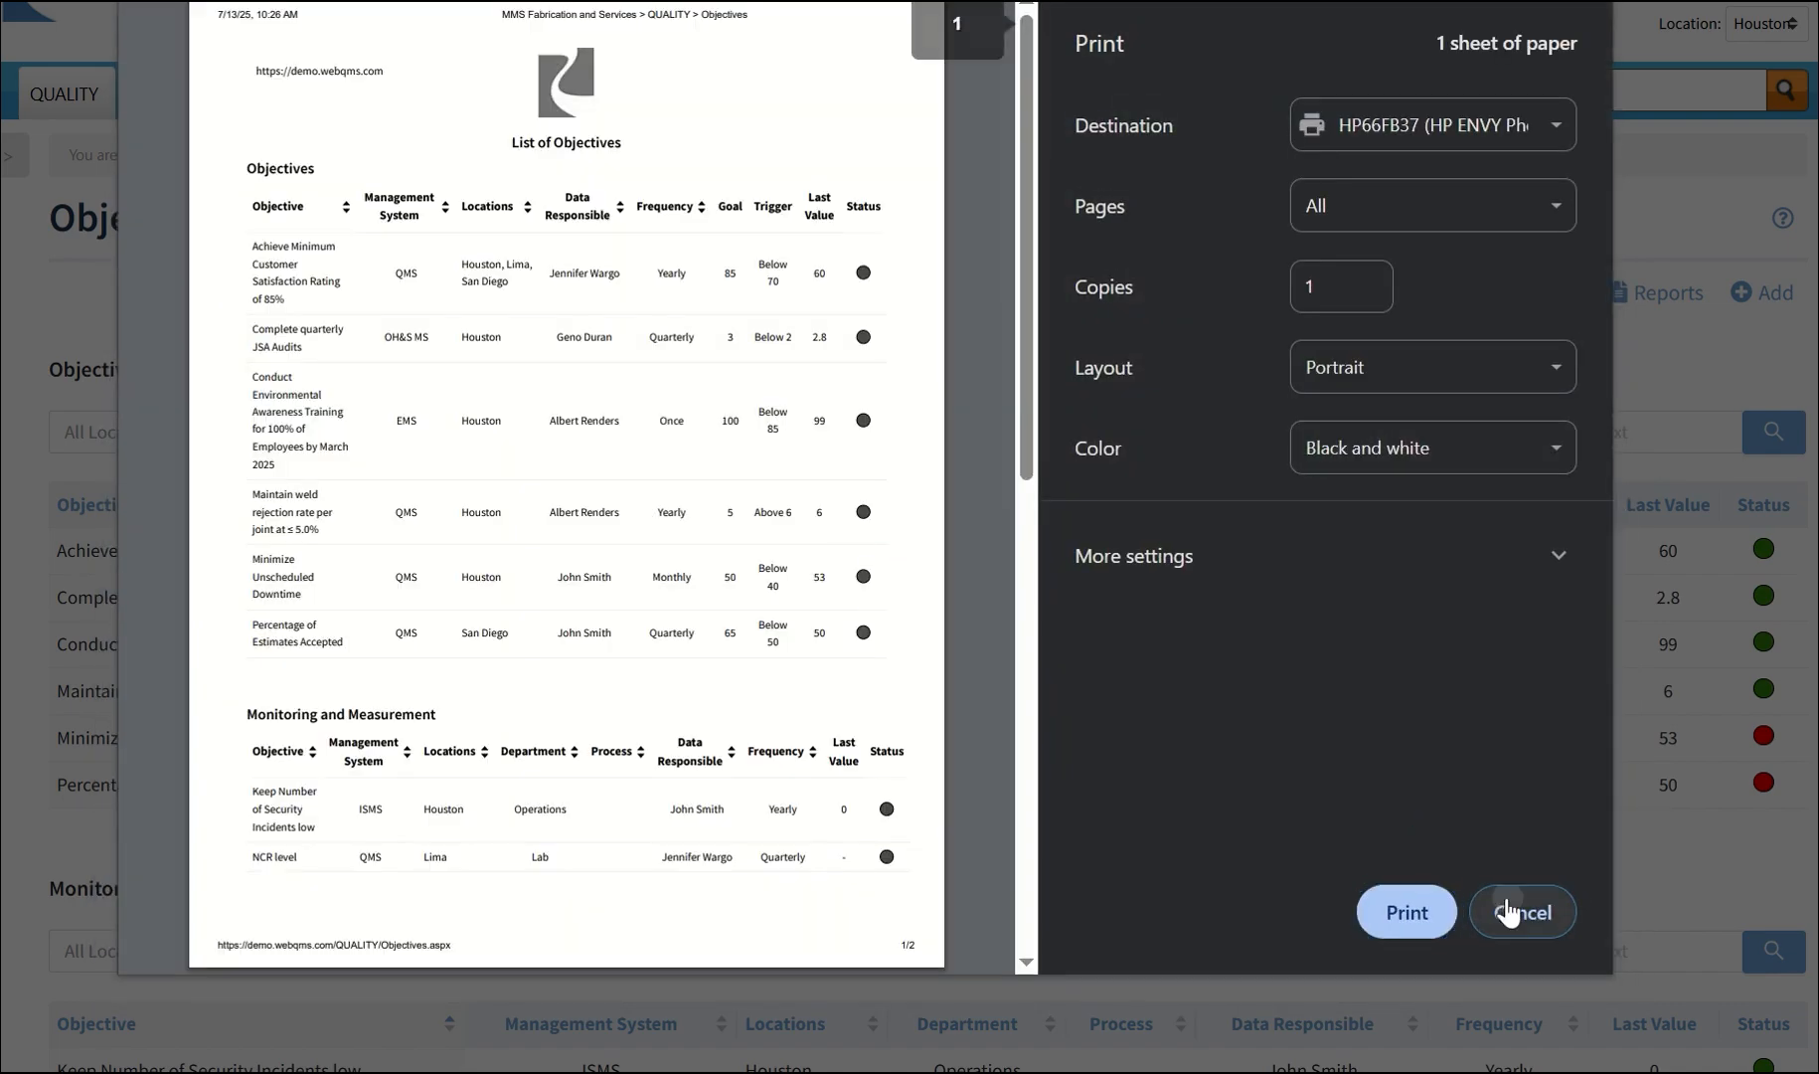
pyautogui.click(1507, 912)
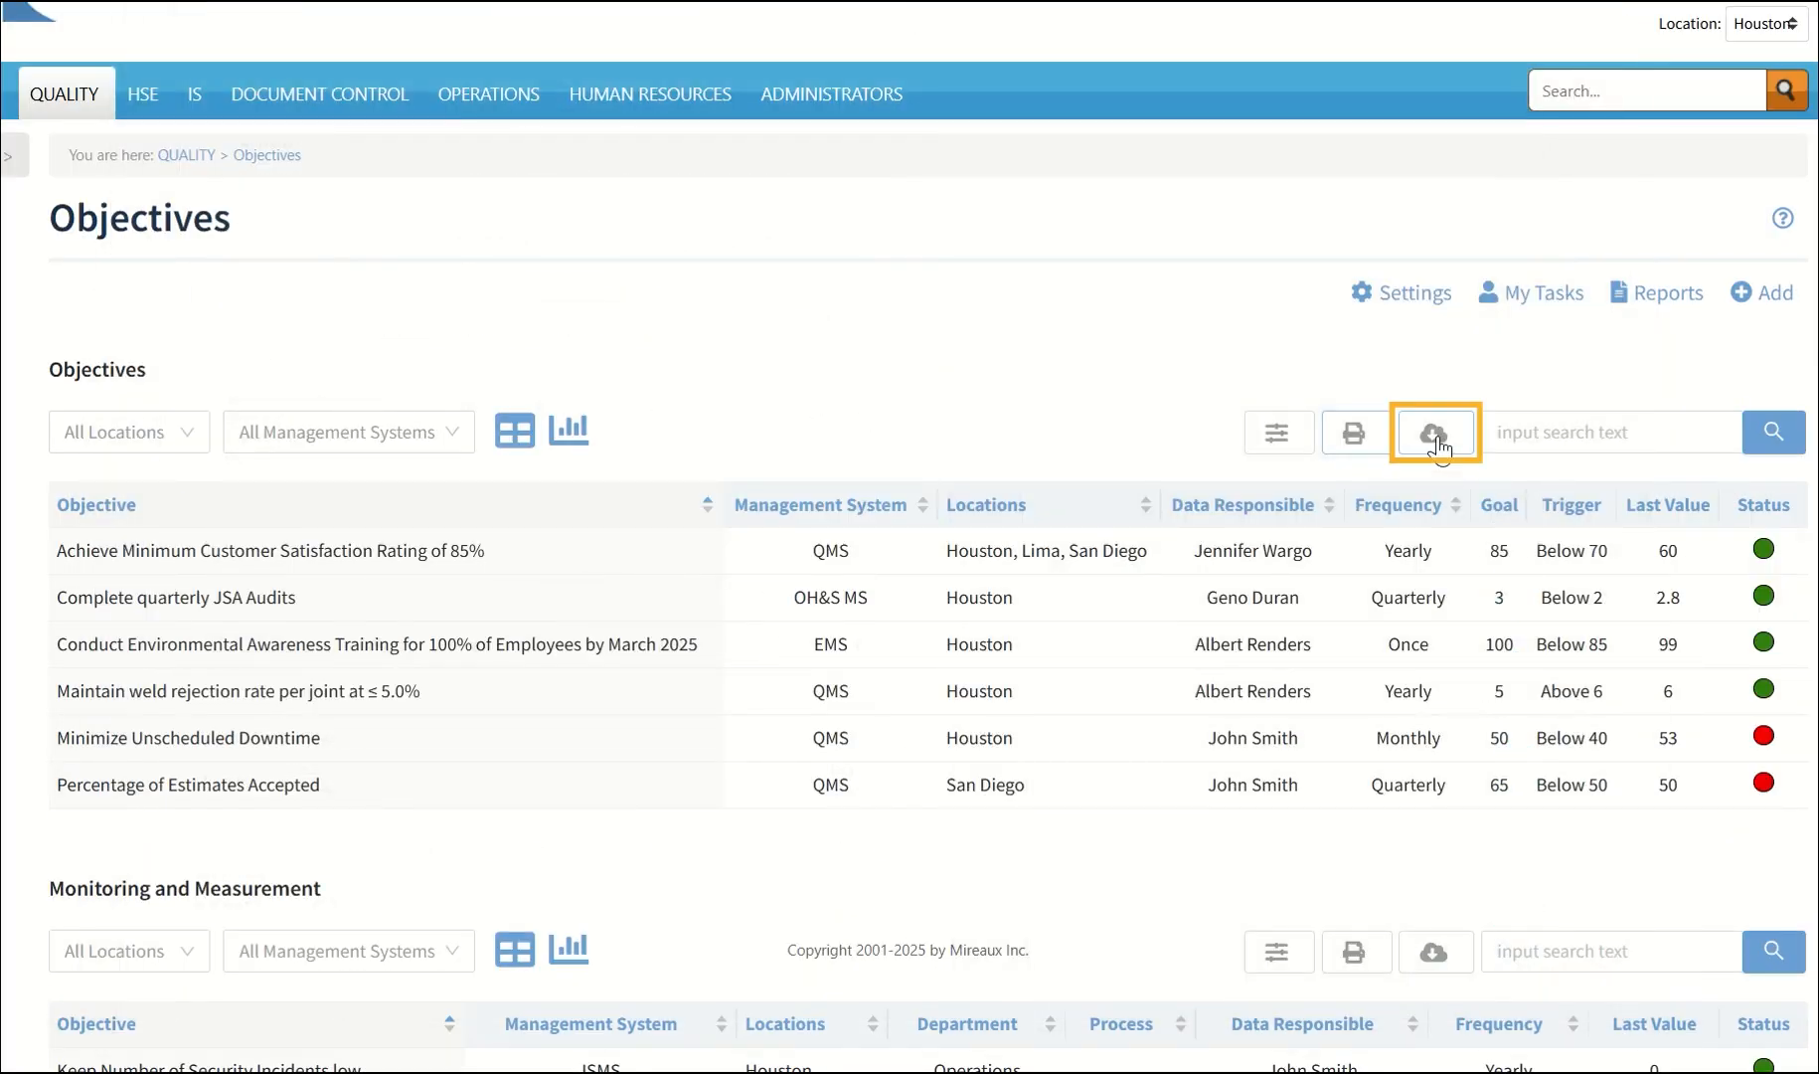
# Try toggling the Priority column in the Objectives table's visible columns and cancel the column changes
pyautogui.click(1274, 443)
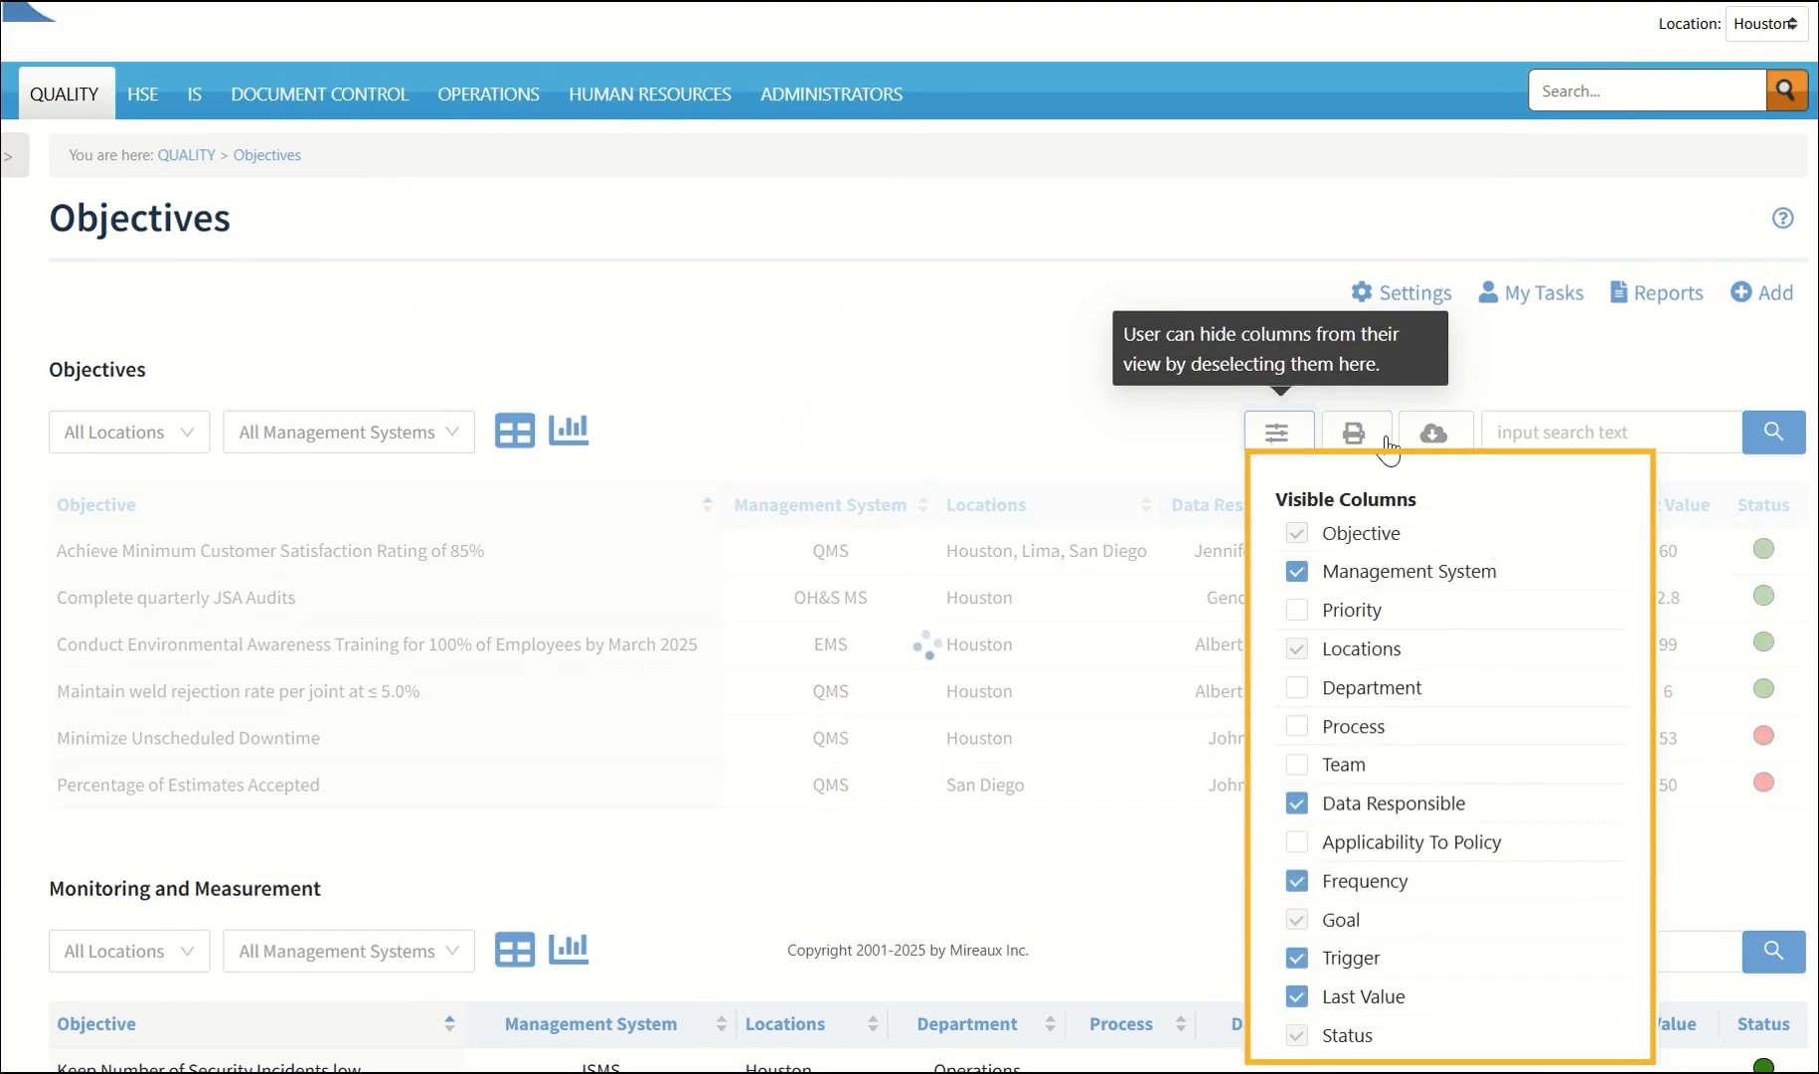
pyautogui.scroll(-3, 1624, 459)
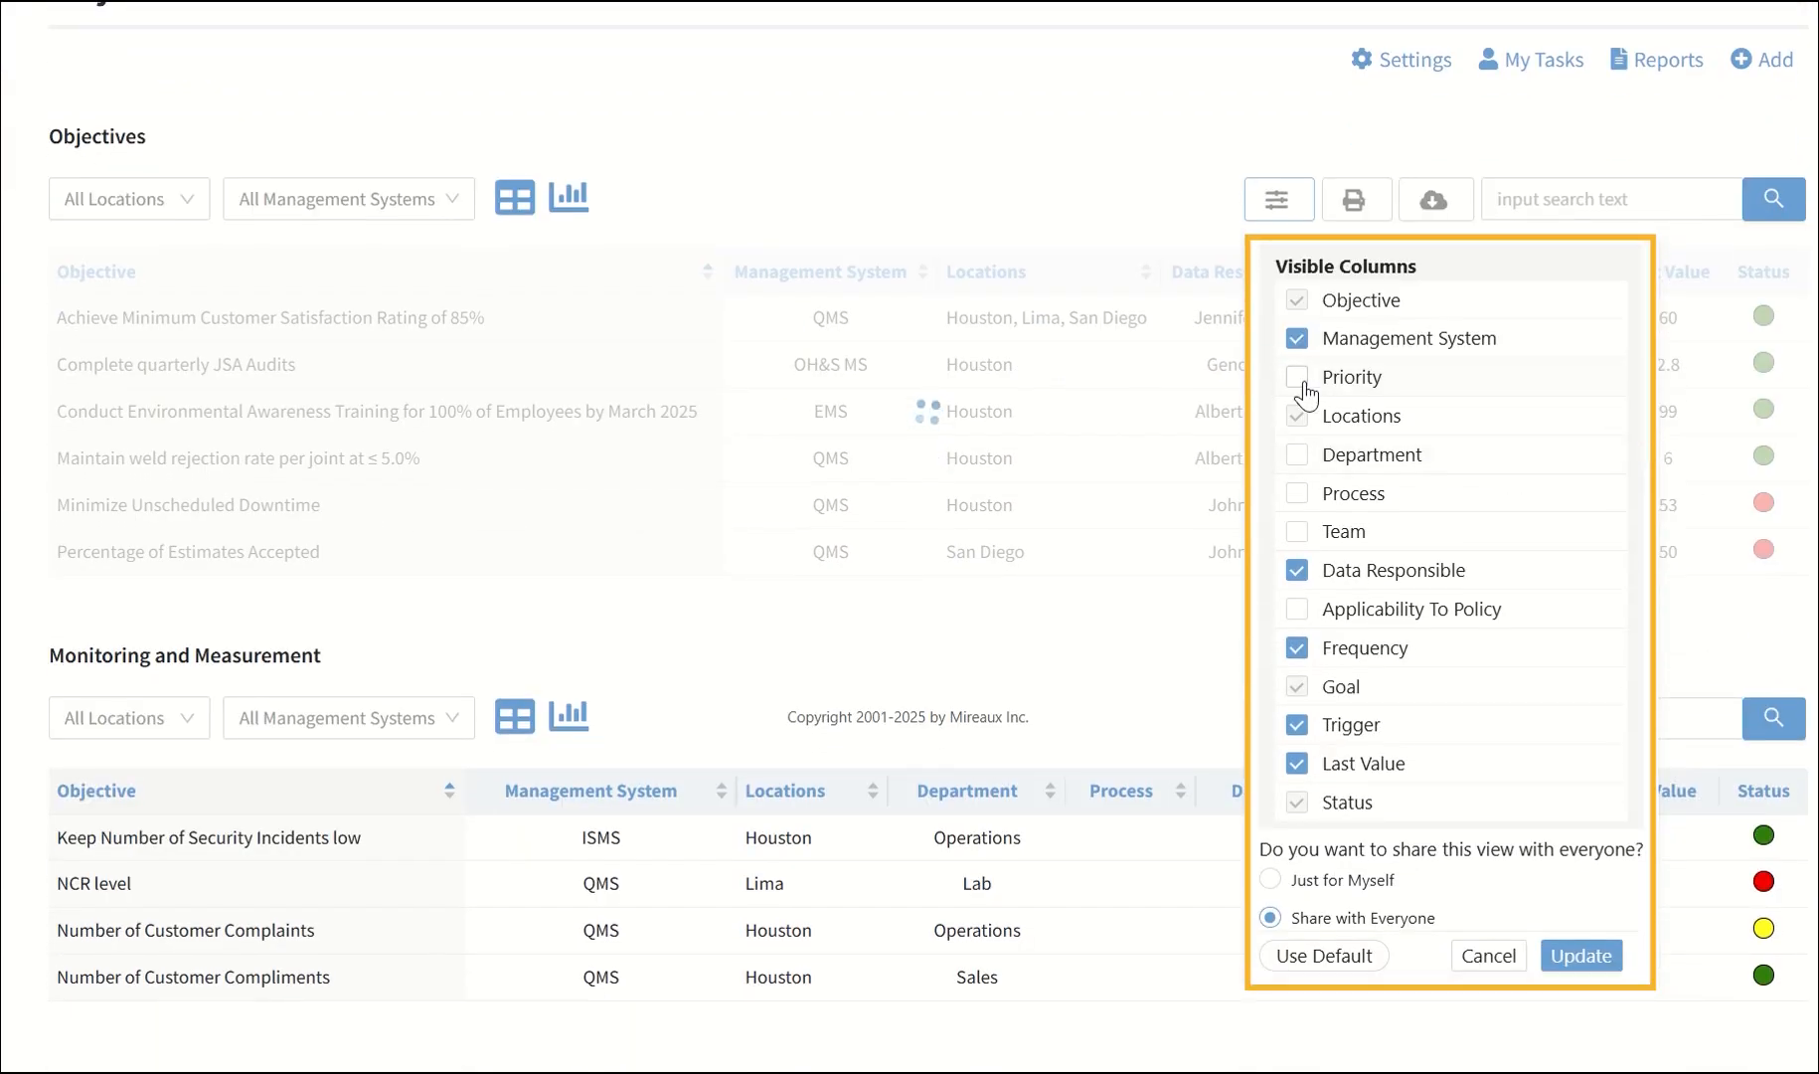
pyautogui.click(1297, 378)
pyautogui.click(1306, 388)
pyautogui.click(1498, 958)
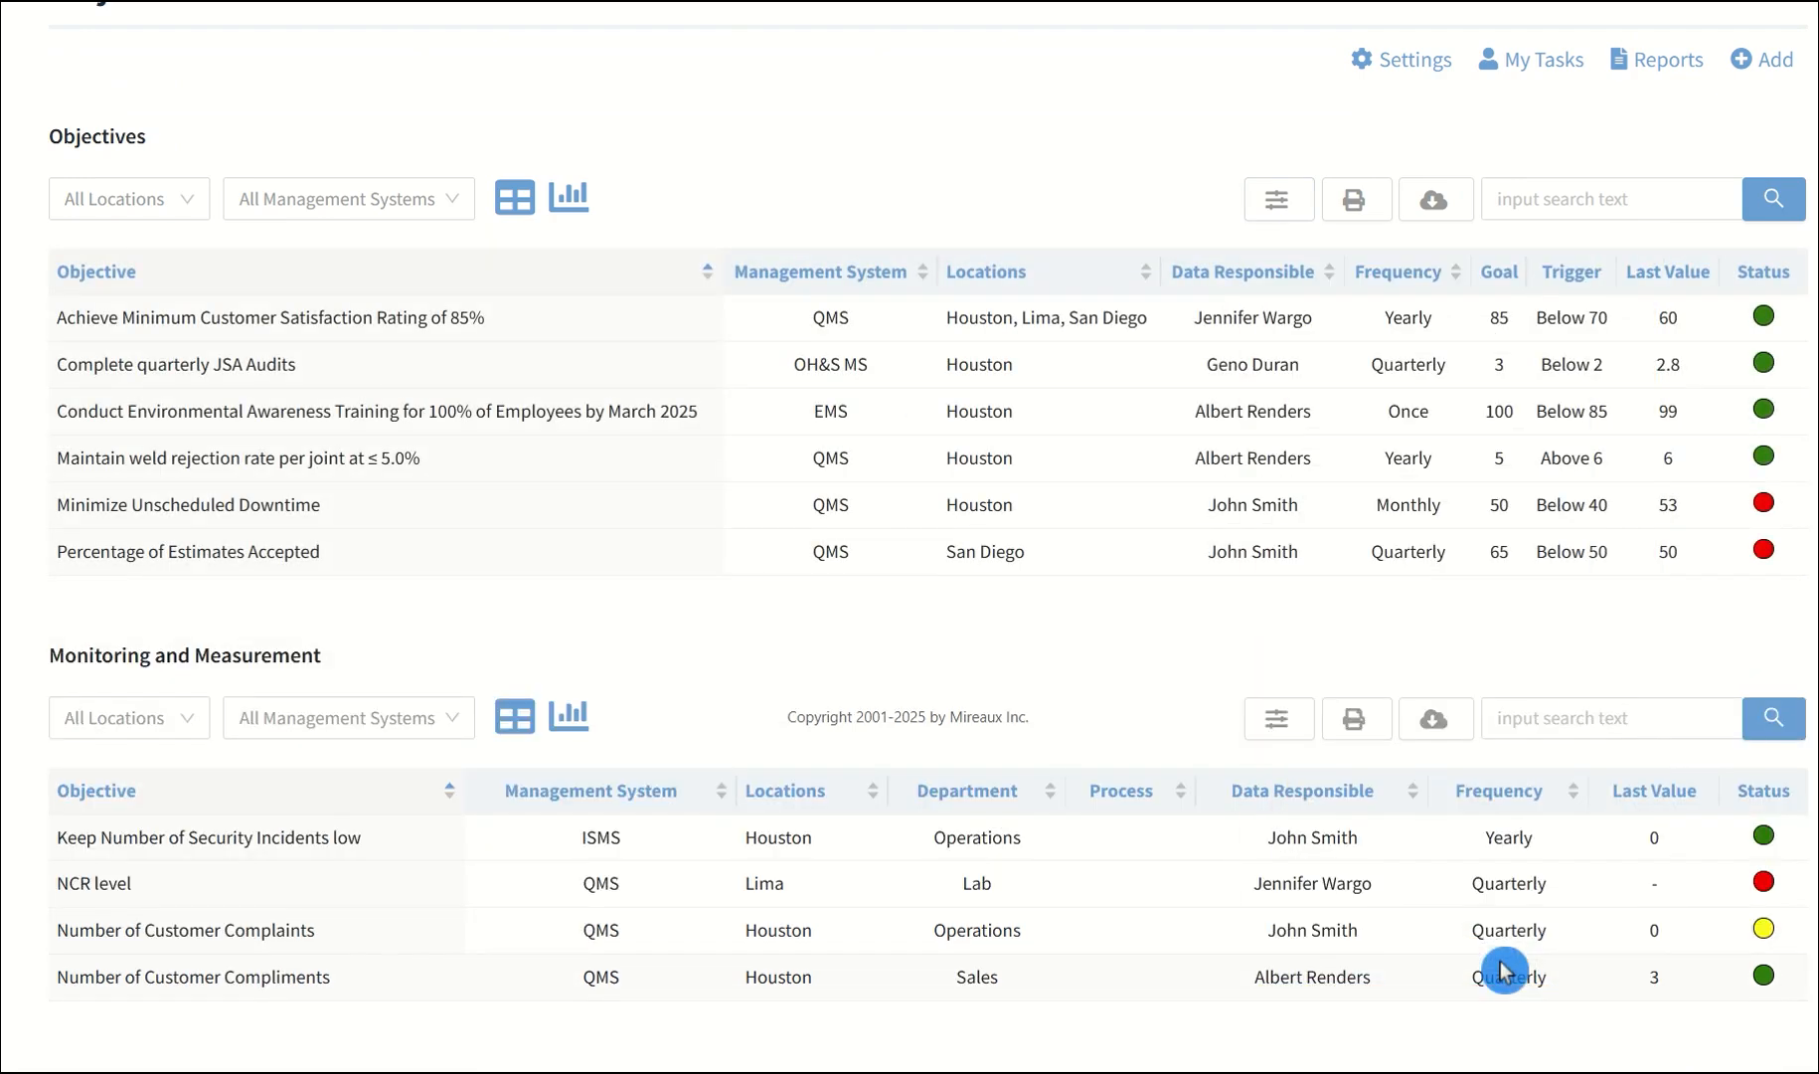
# Search the Objectives table for "Customer Satisfaction" and clear the search
pyautogui.click(1563, 207)
pyautogui.write('Custo')
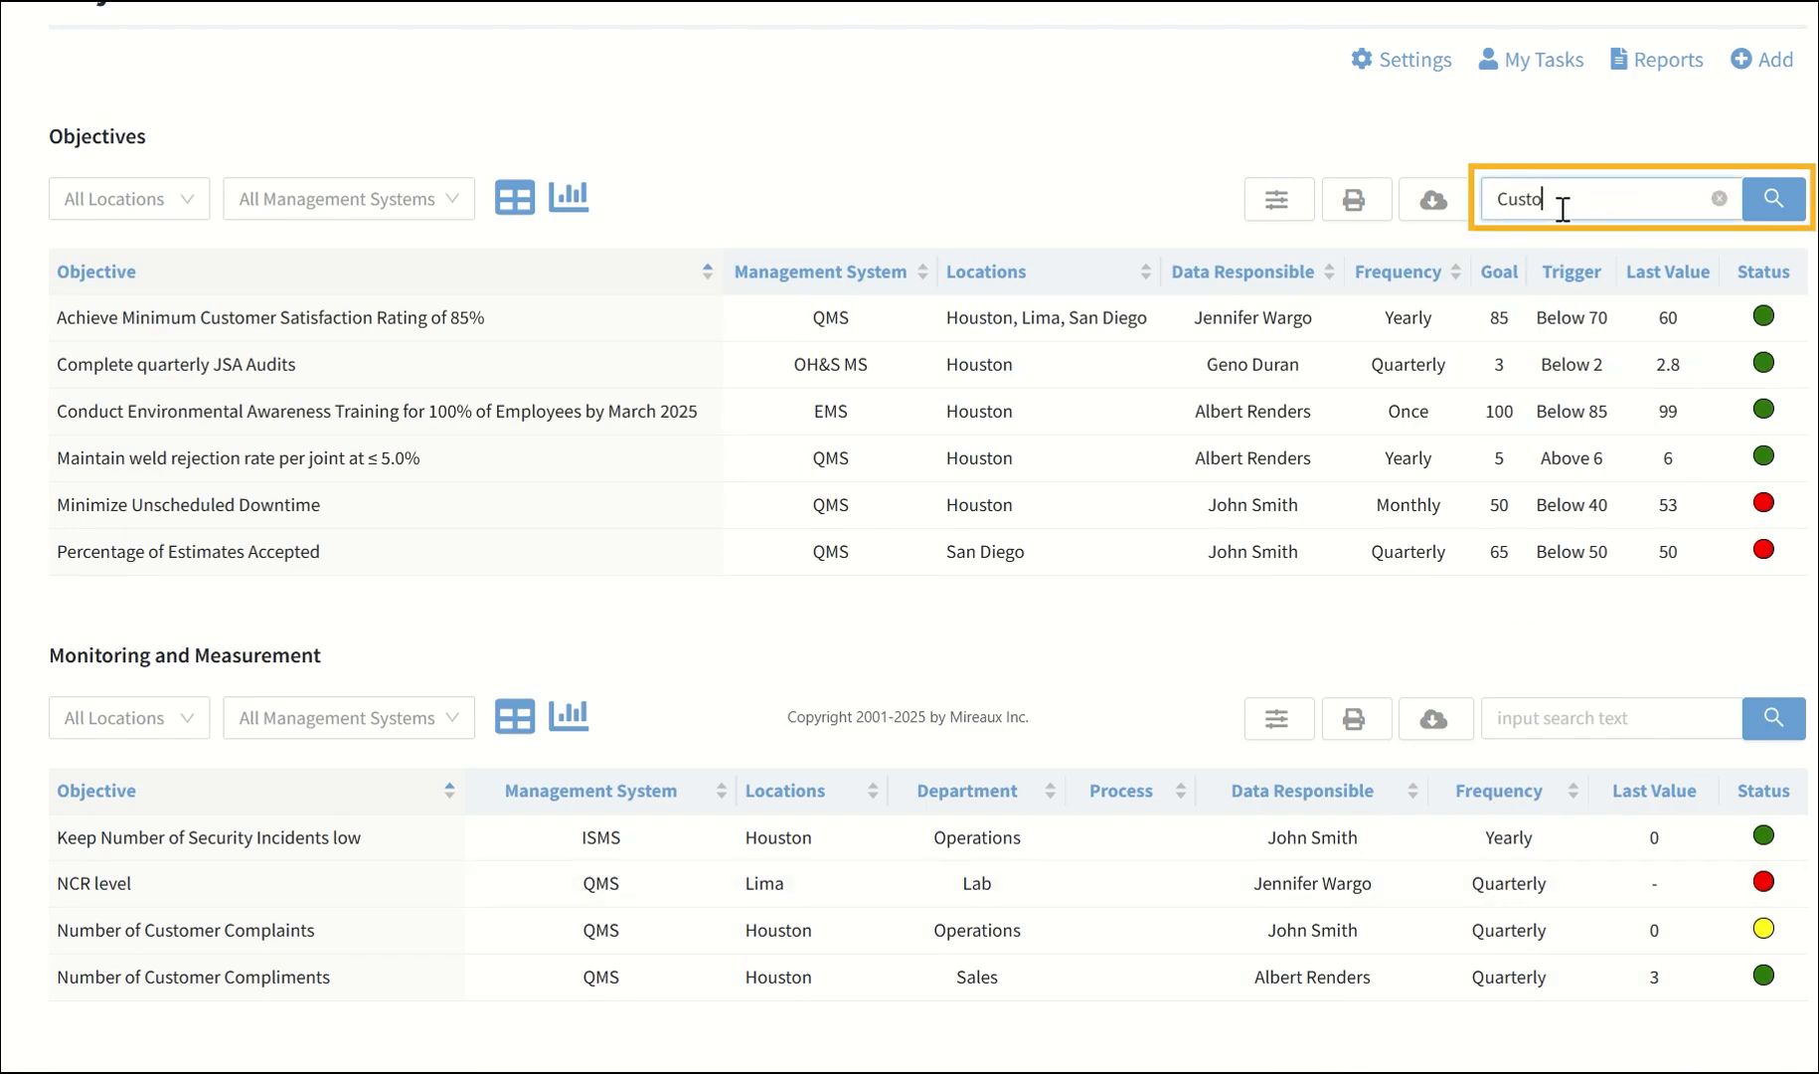
pyautogui.write('mer Satisfaction')
pyautogui.click(1773, 199)
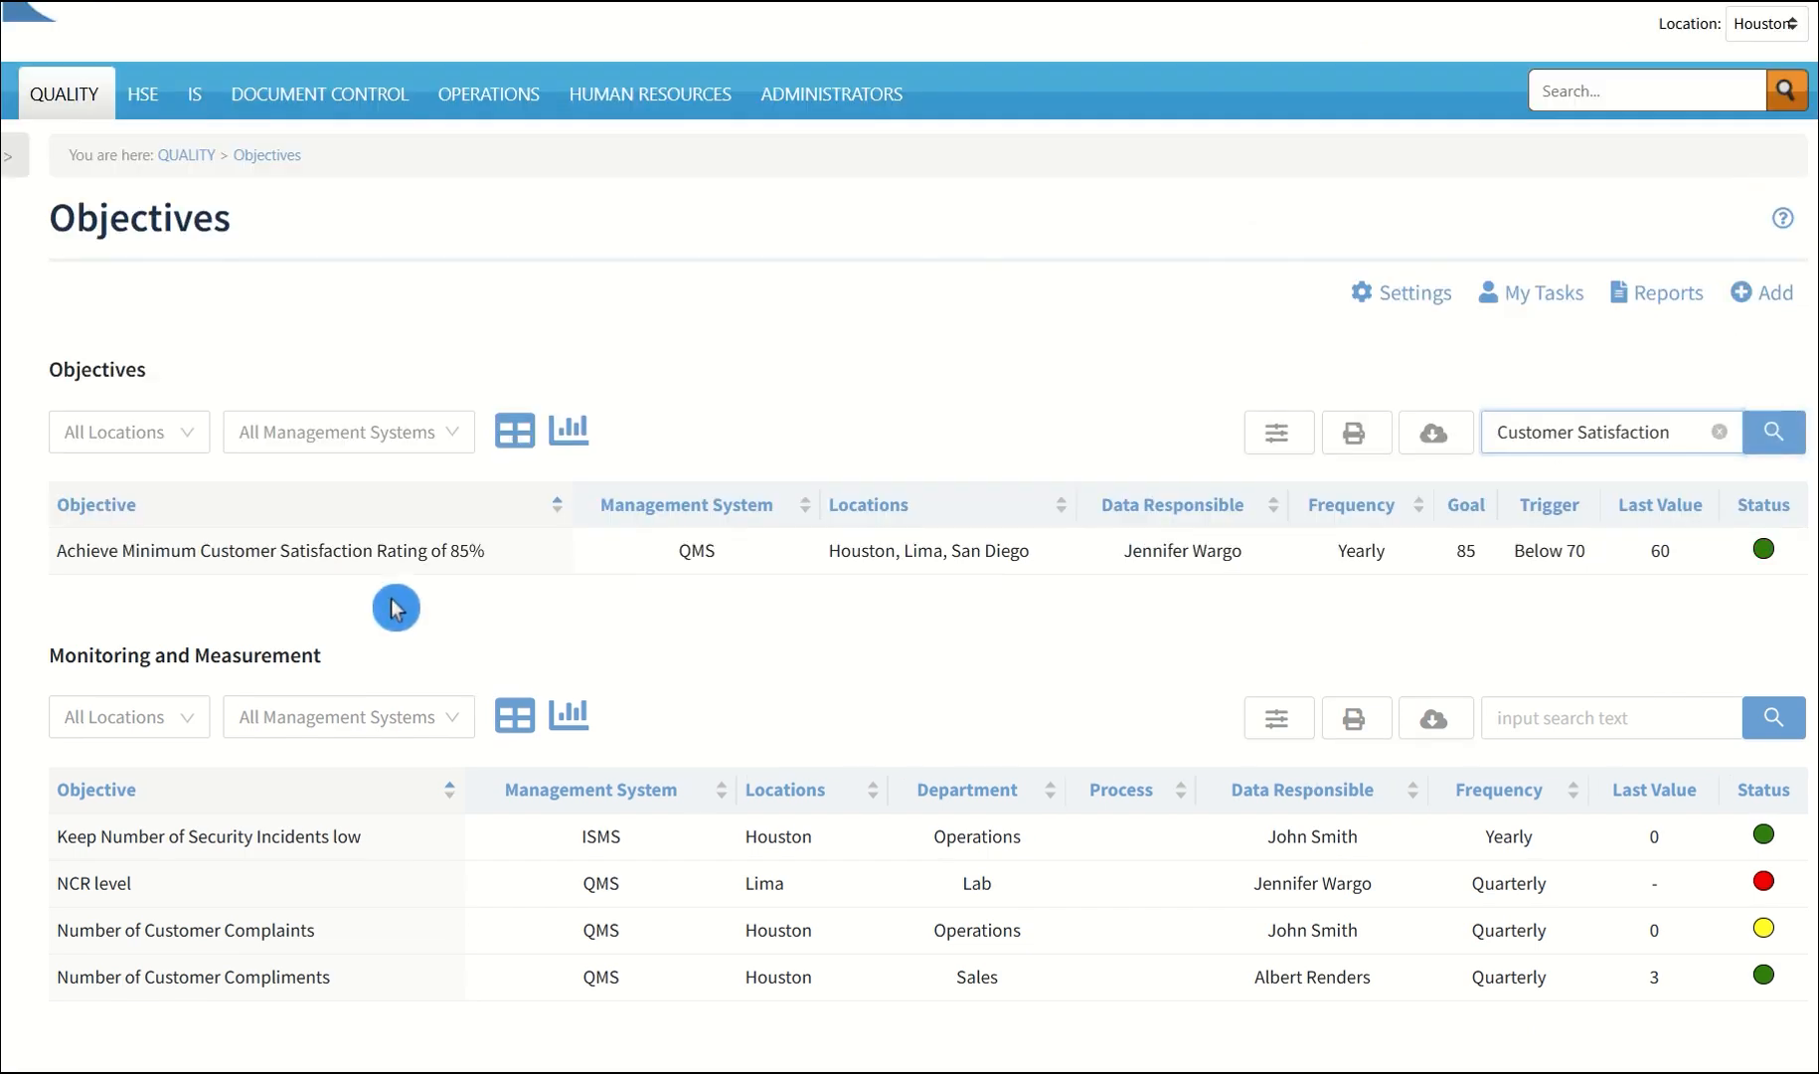
pyautogui.click(1720, 432)
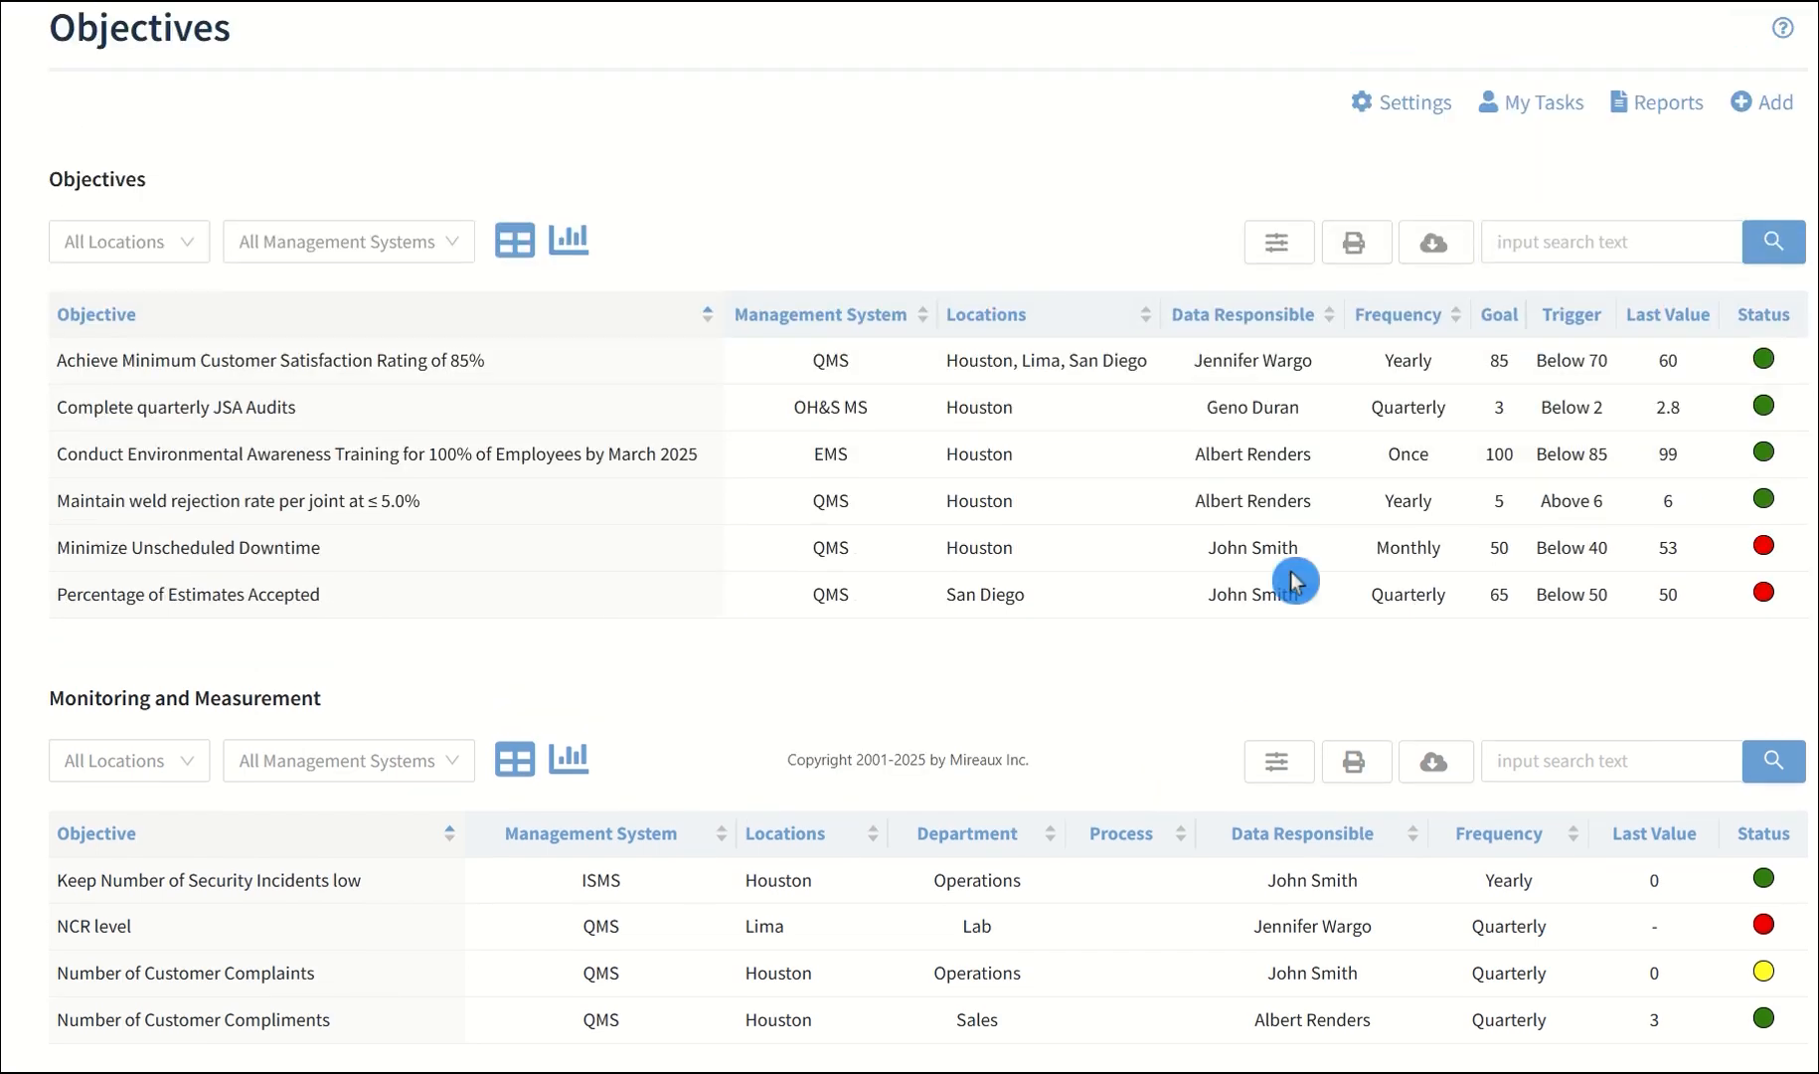
# Start a new objective and title it "On Time Delivery"
pyautogui.click(1786, 104)
pyautogui.scroll(-1, 1811, 184)
pyautogui.scroll(-2, 1812, 184)
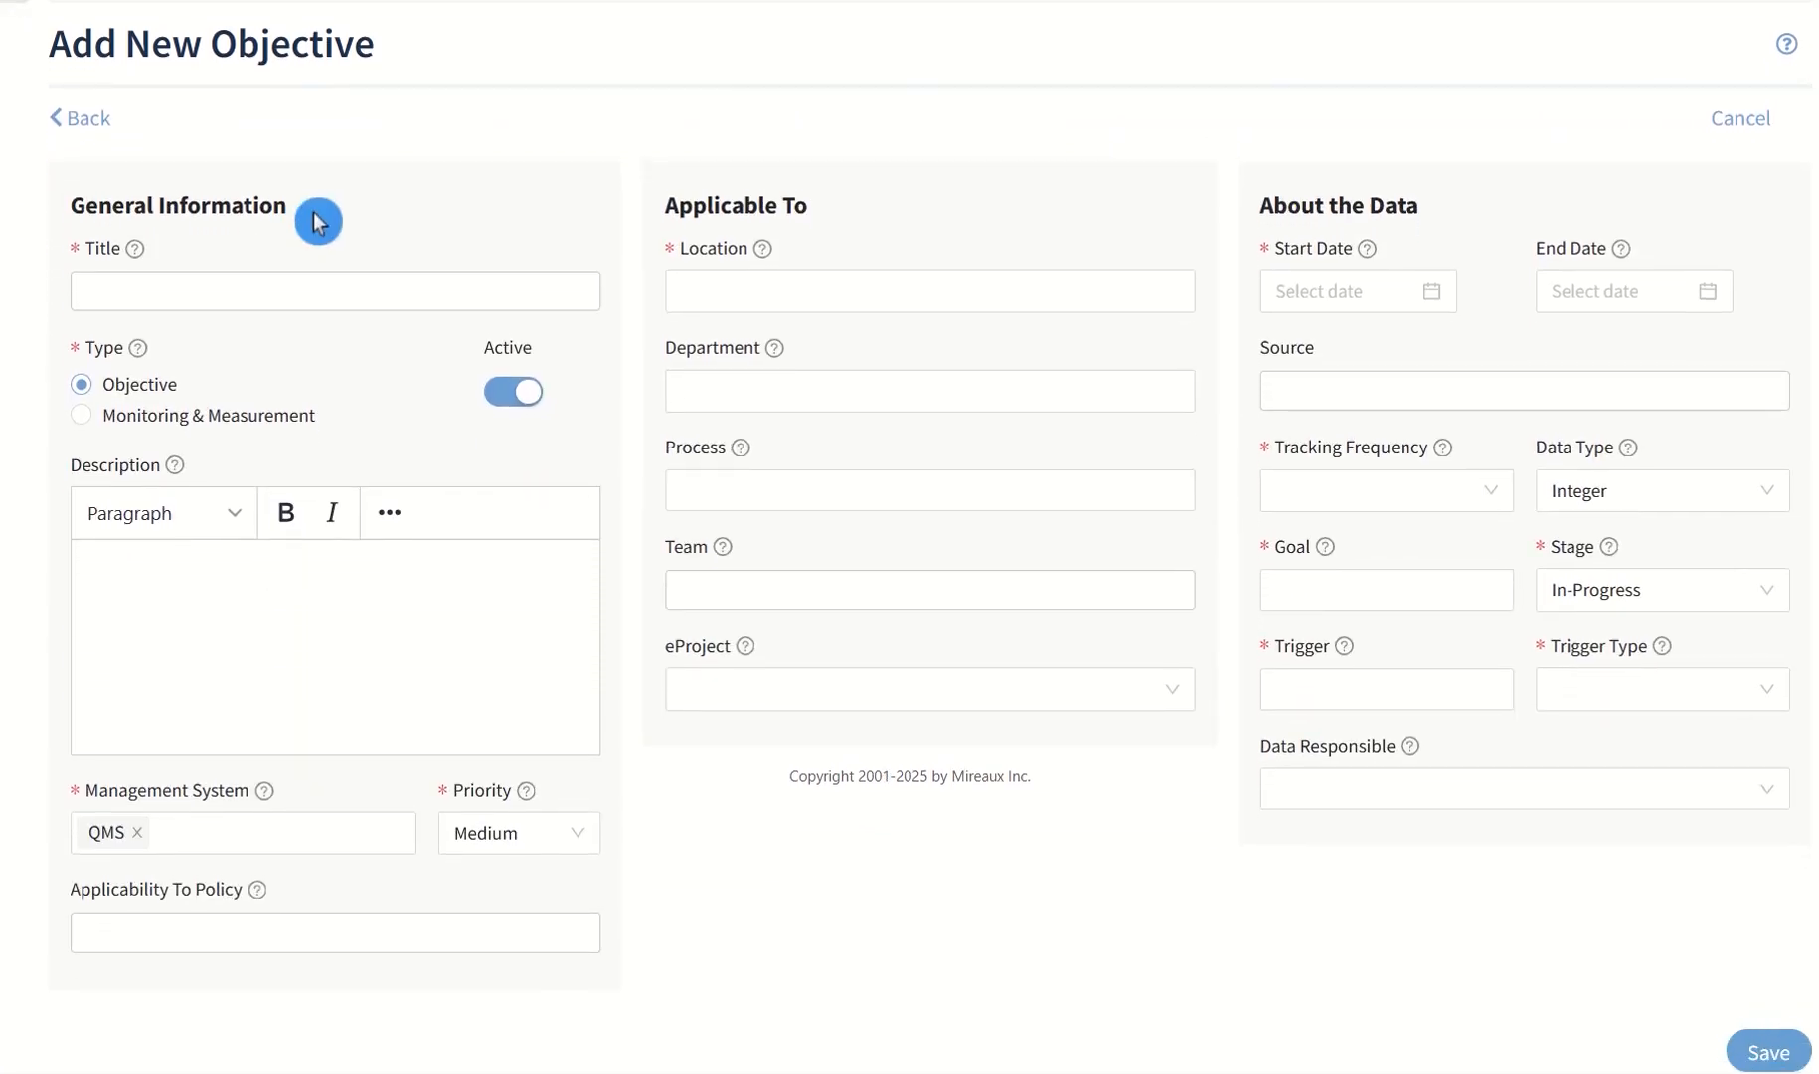
pyautogui.click(315, 290)
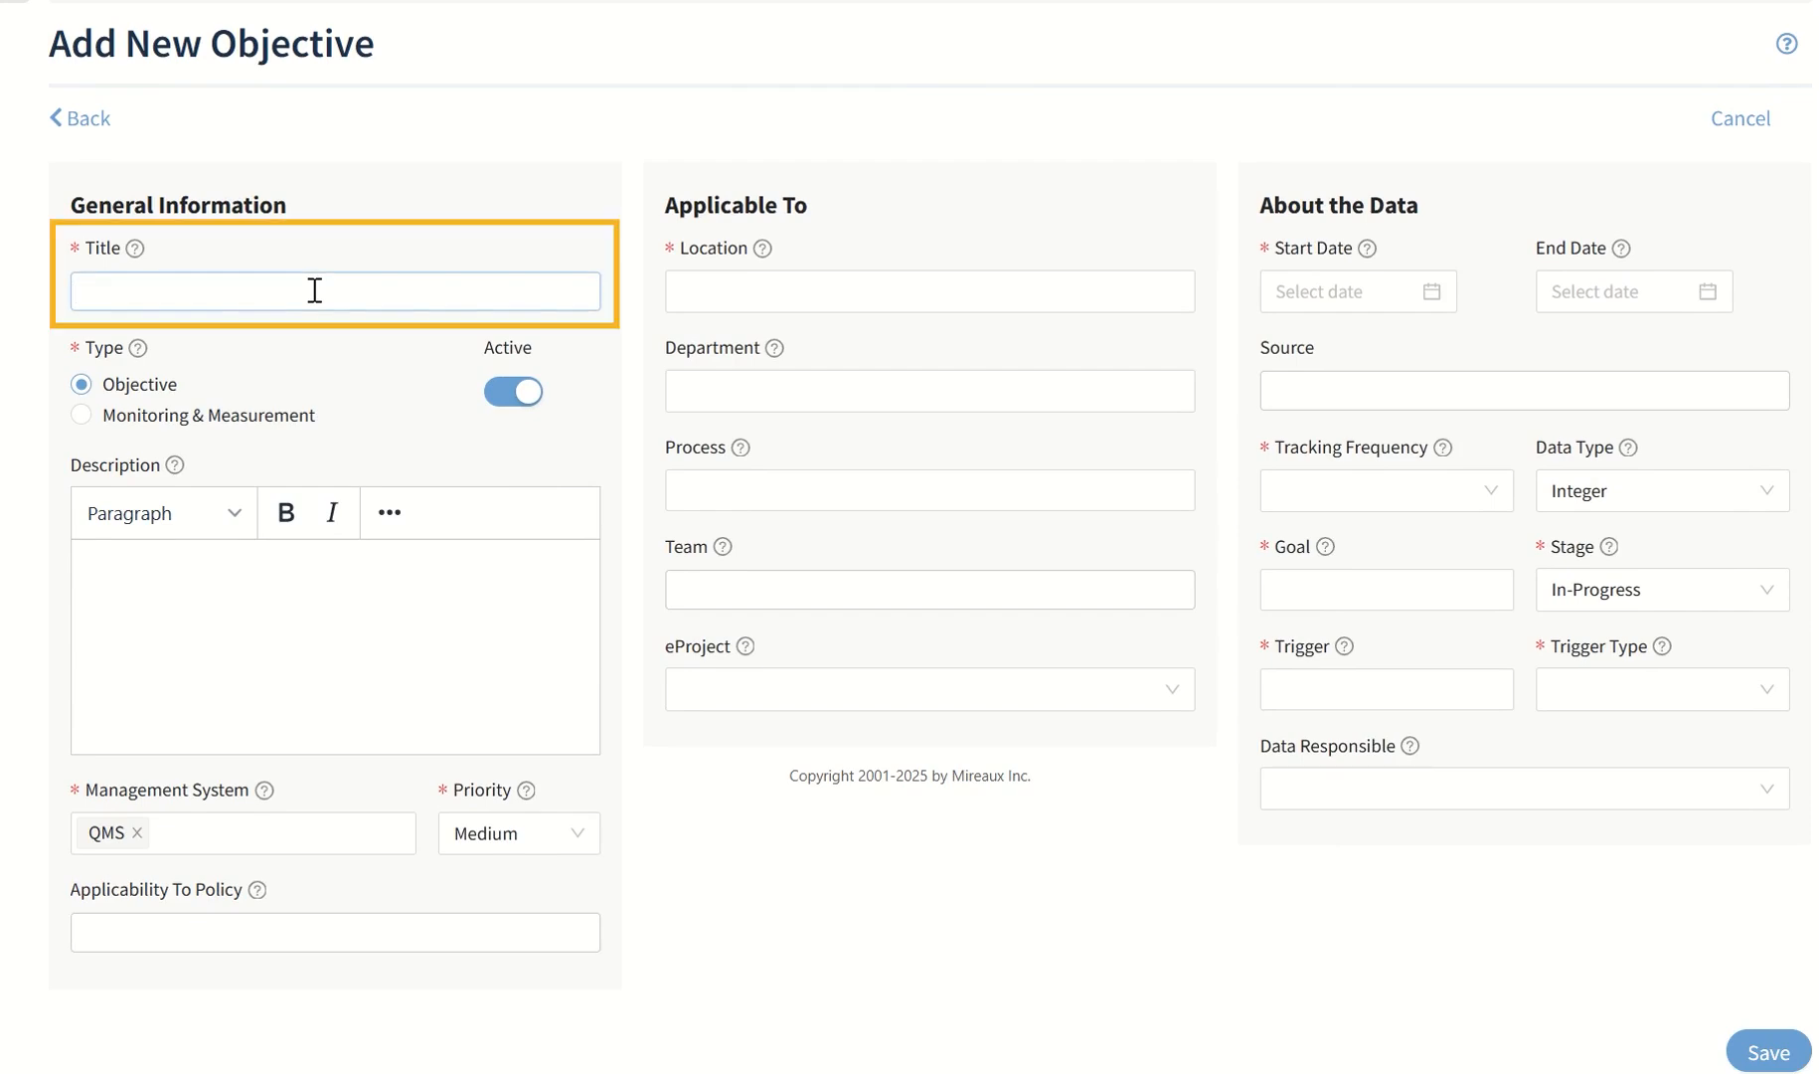
pyautogui.write('On Time Delivery')
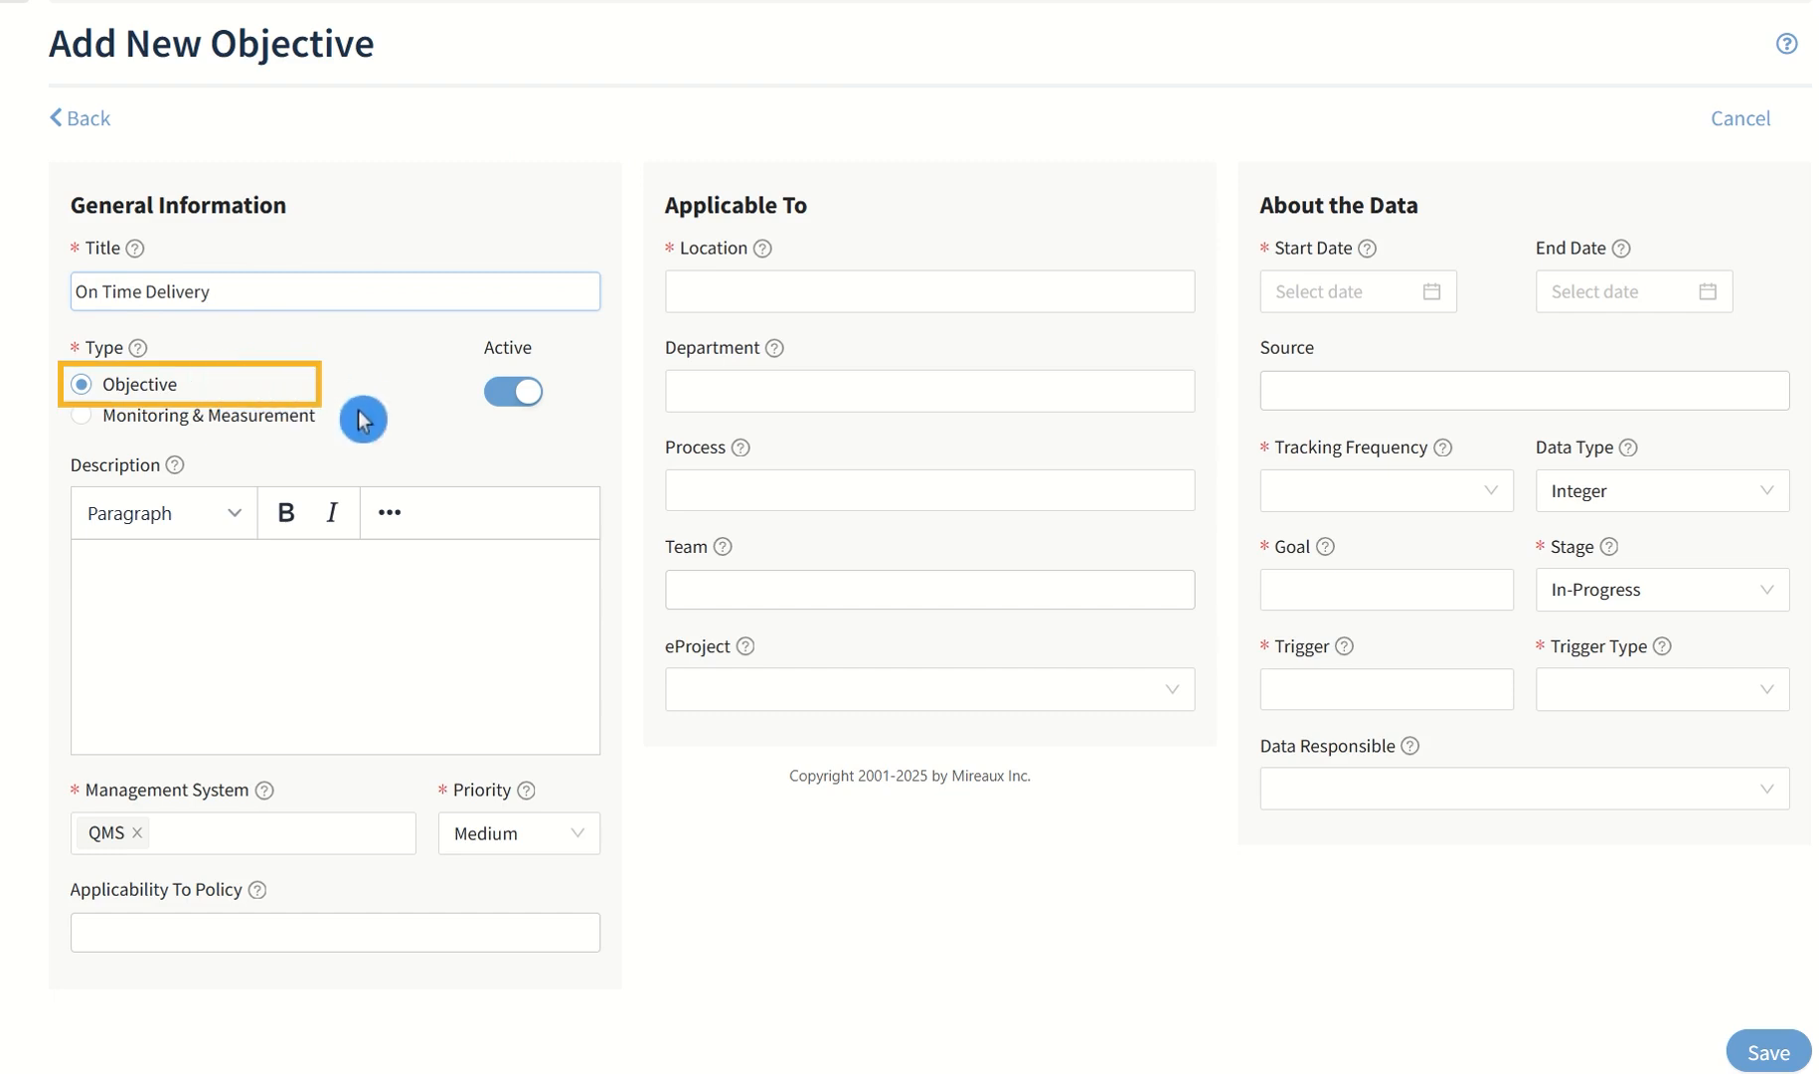
pyautogui.click(84, 415)
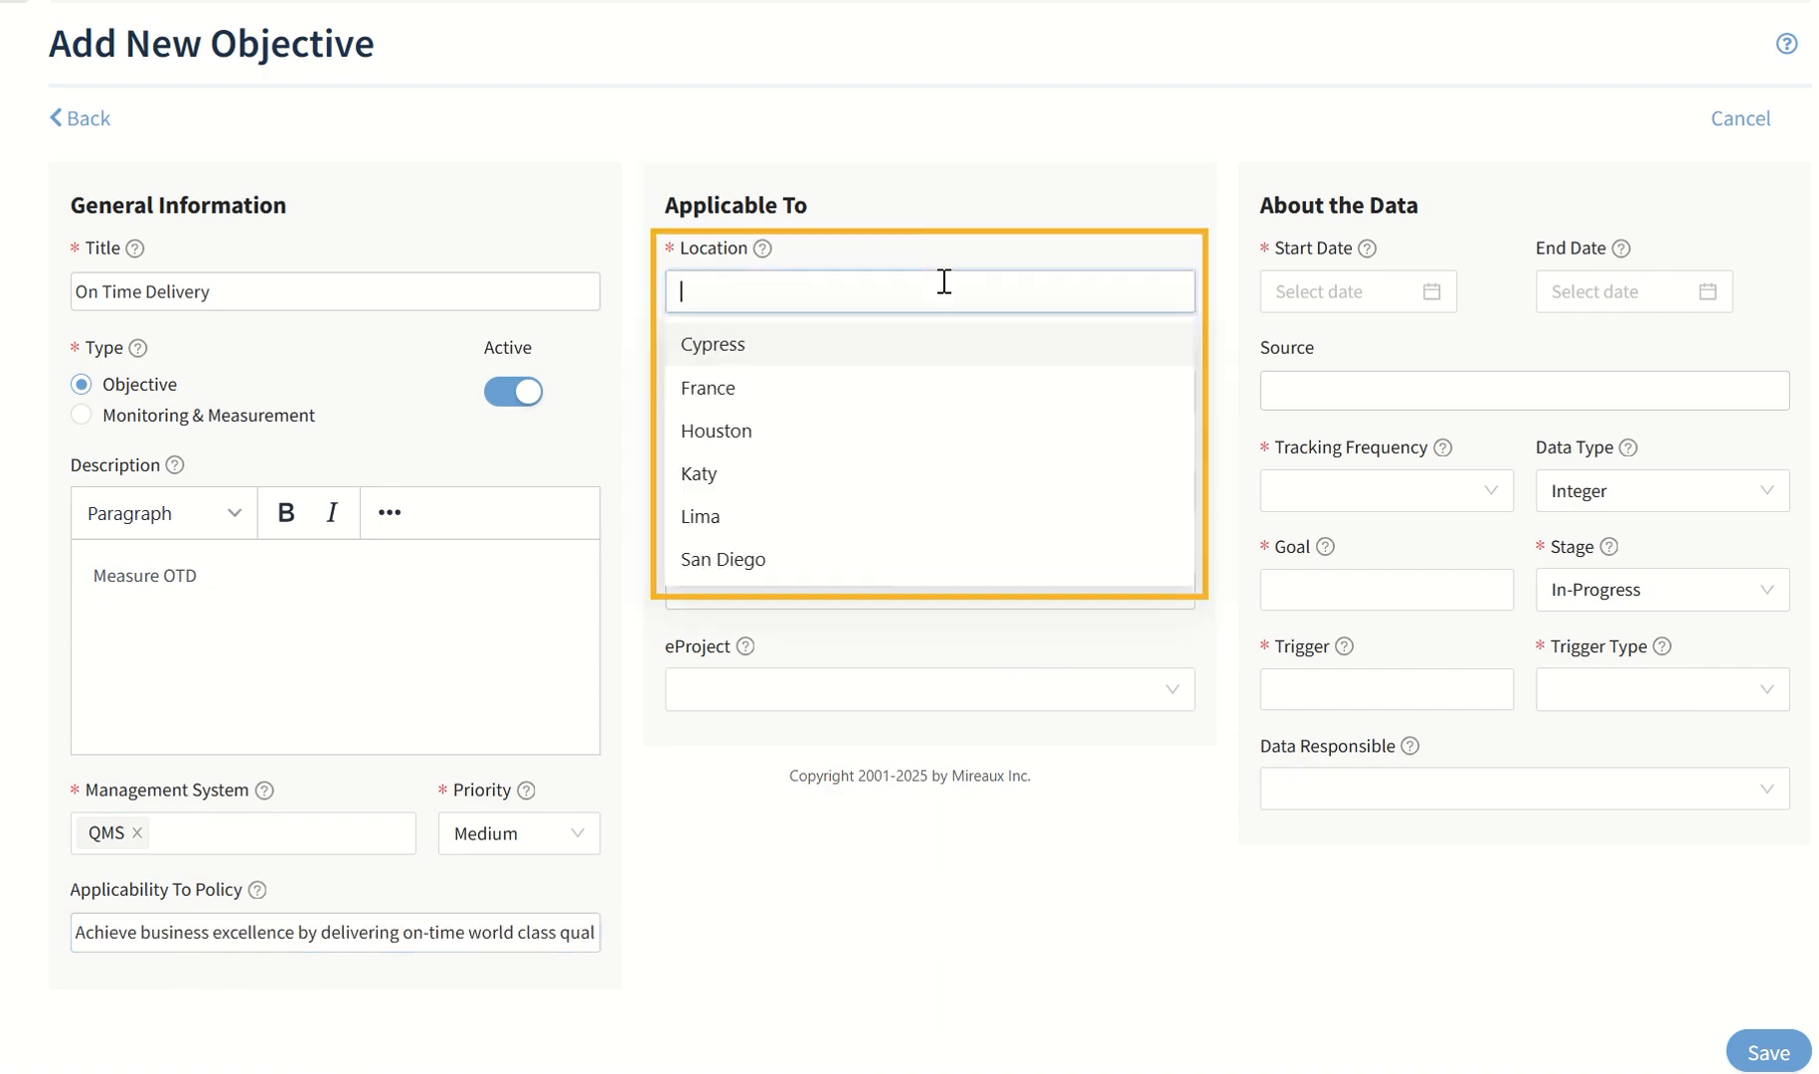
# Apply the new objective to the San Diego location and its Operations department
pyautogui.click(878, 568)
pyautogui.click(1026, 234)
pyautogui.click(947, 398)
pyautogui.click(947, 398)
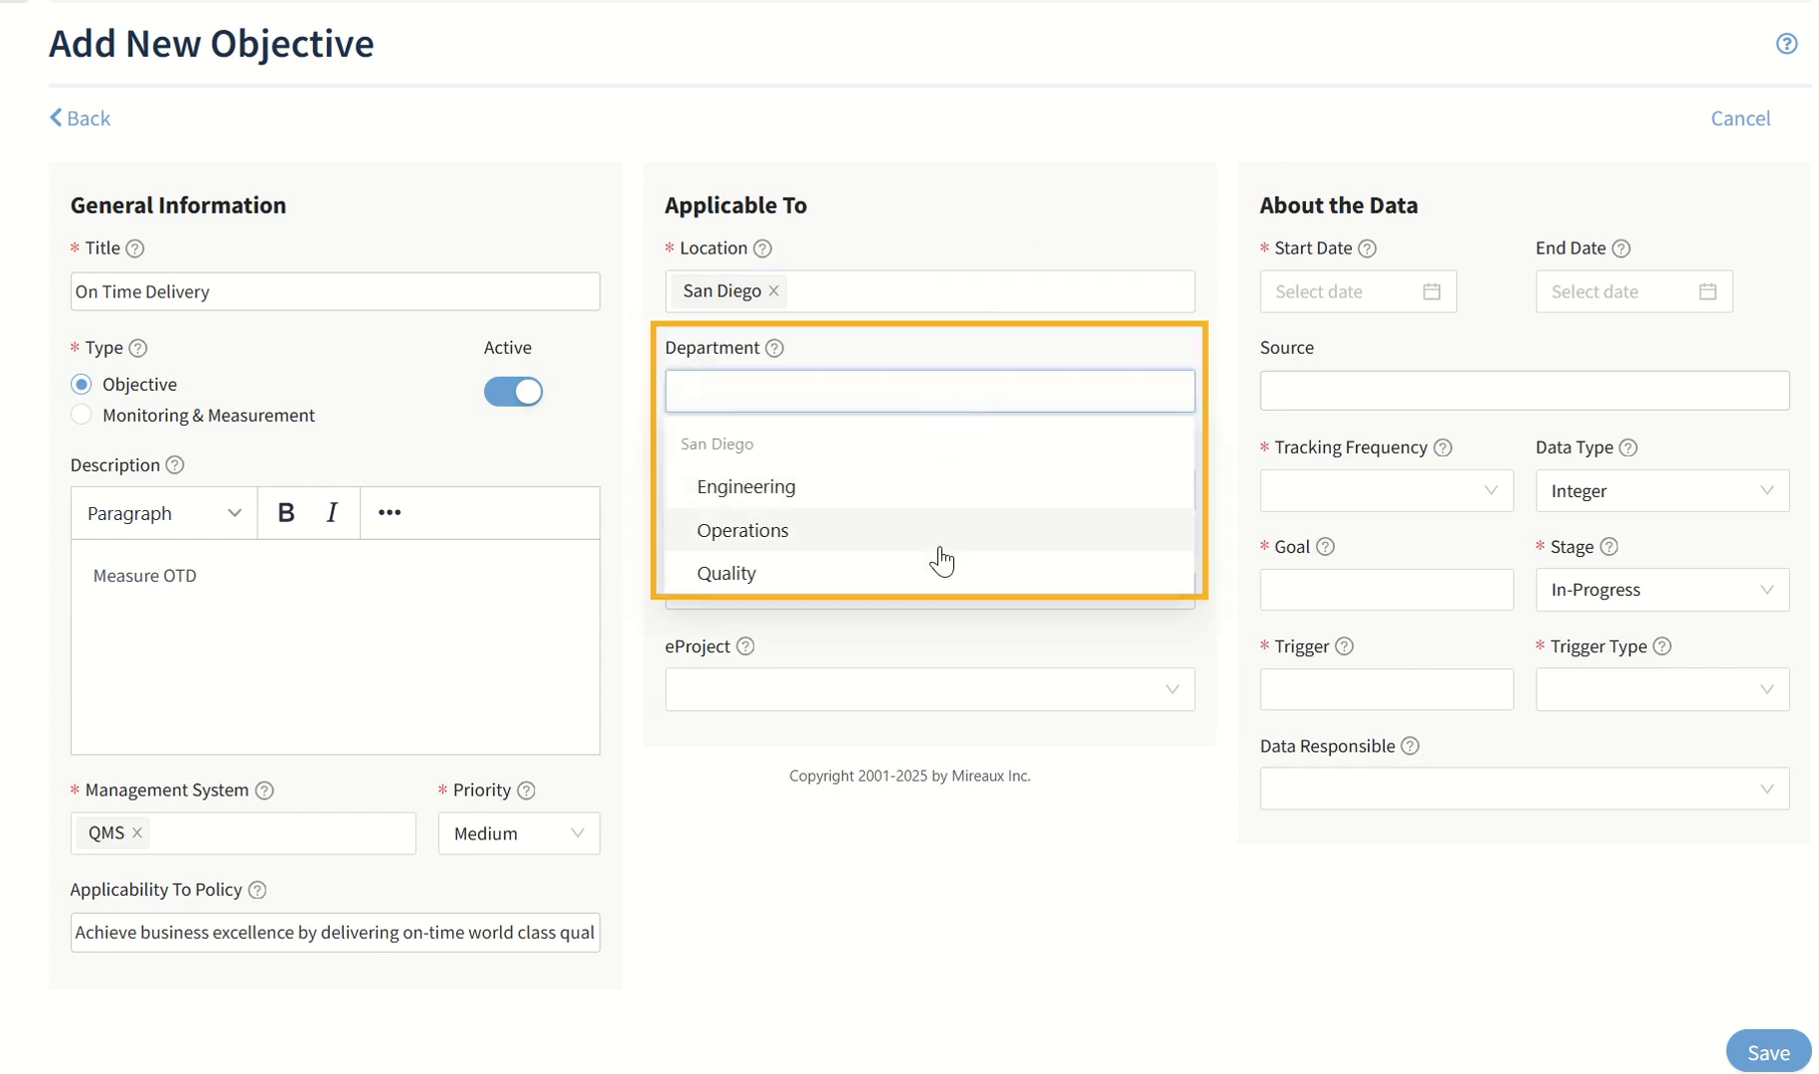
pyautogui.click(938, 544)
pyautogui.click(1088, 168)
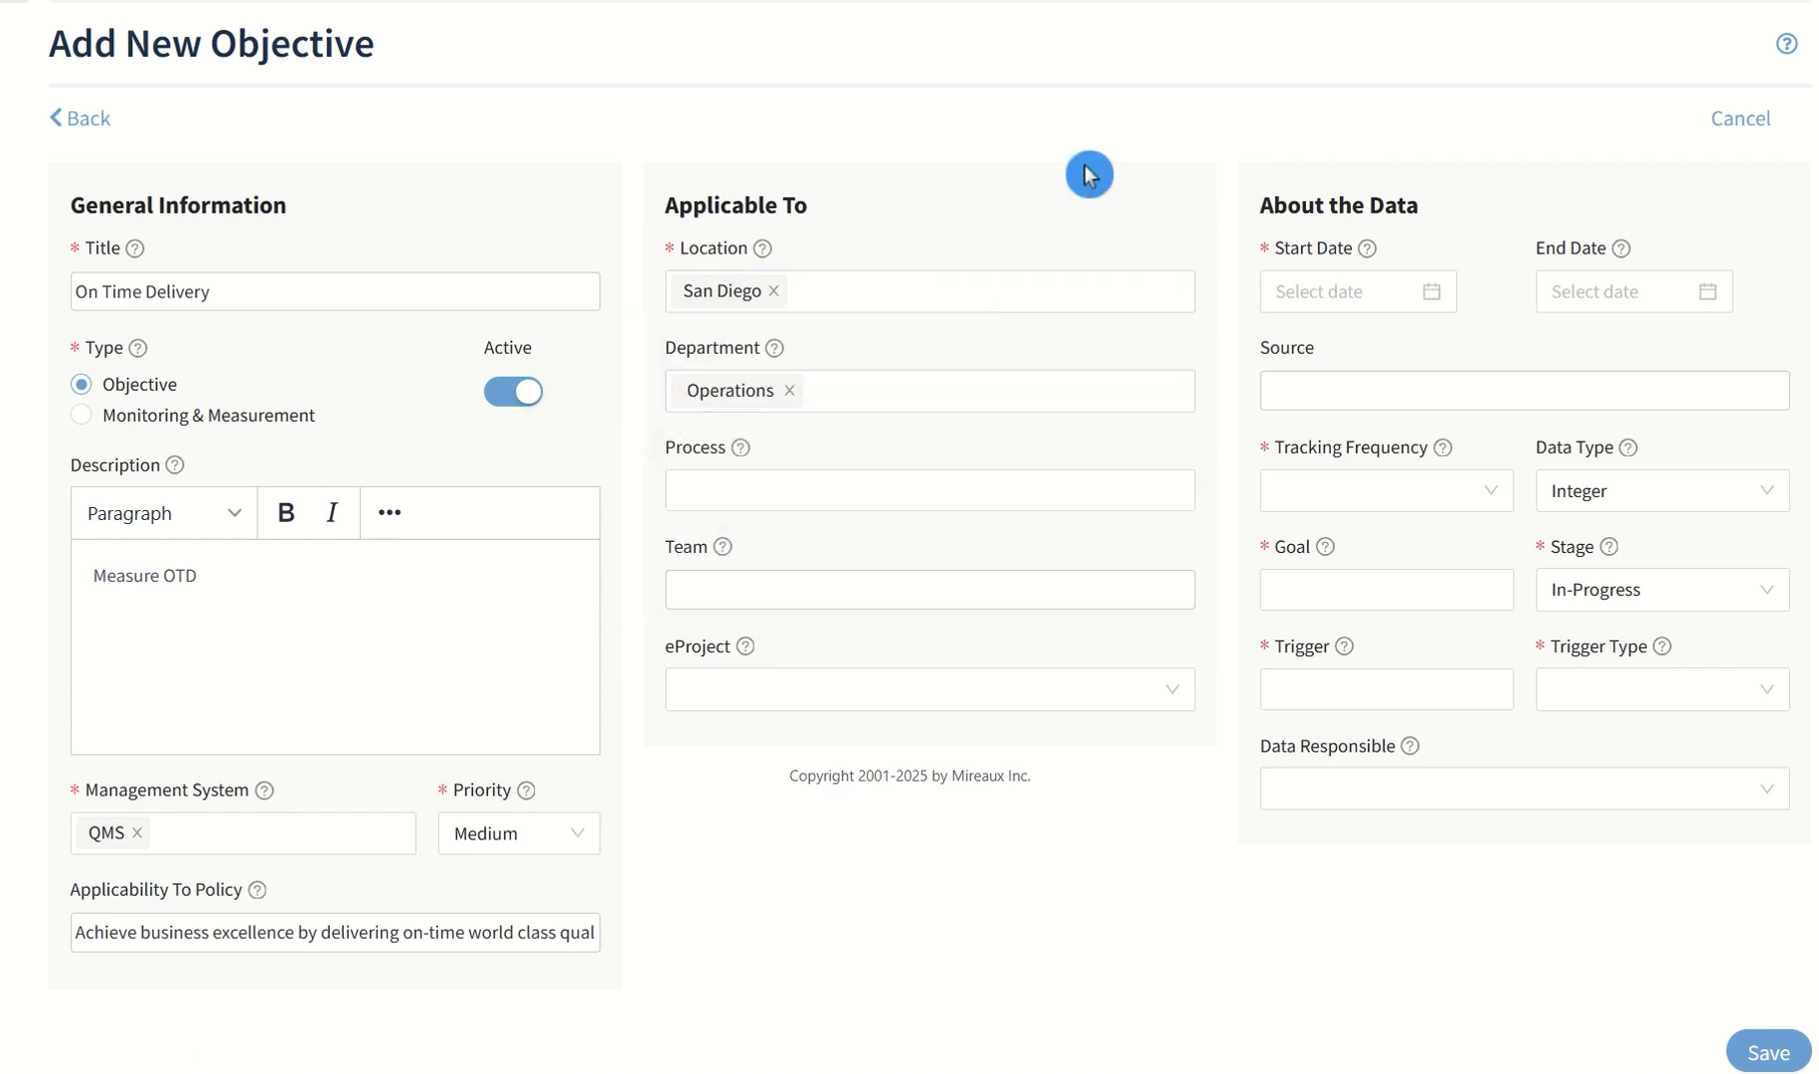
# Set the objective's start date to 2025-01-01 and its data source to "Transportation Management System"
pyautogui.click(1449, 194)
pyautogui.click(1307, 294)
pyautogui.click(1309, 347)
pyautogui.click(1308, 347)
pyautogui.click(1308, 347)
pyautogui.click(1308, 347)
pyautogui.click(1308, 347)
pyautogui.click(1308, 347)
pyautogui.click(1444, 444)
pyautogui.click(1446, 391)
pyautogui.write('Transportation Management System')
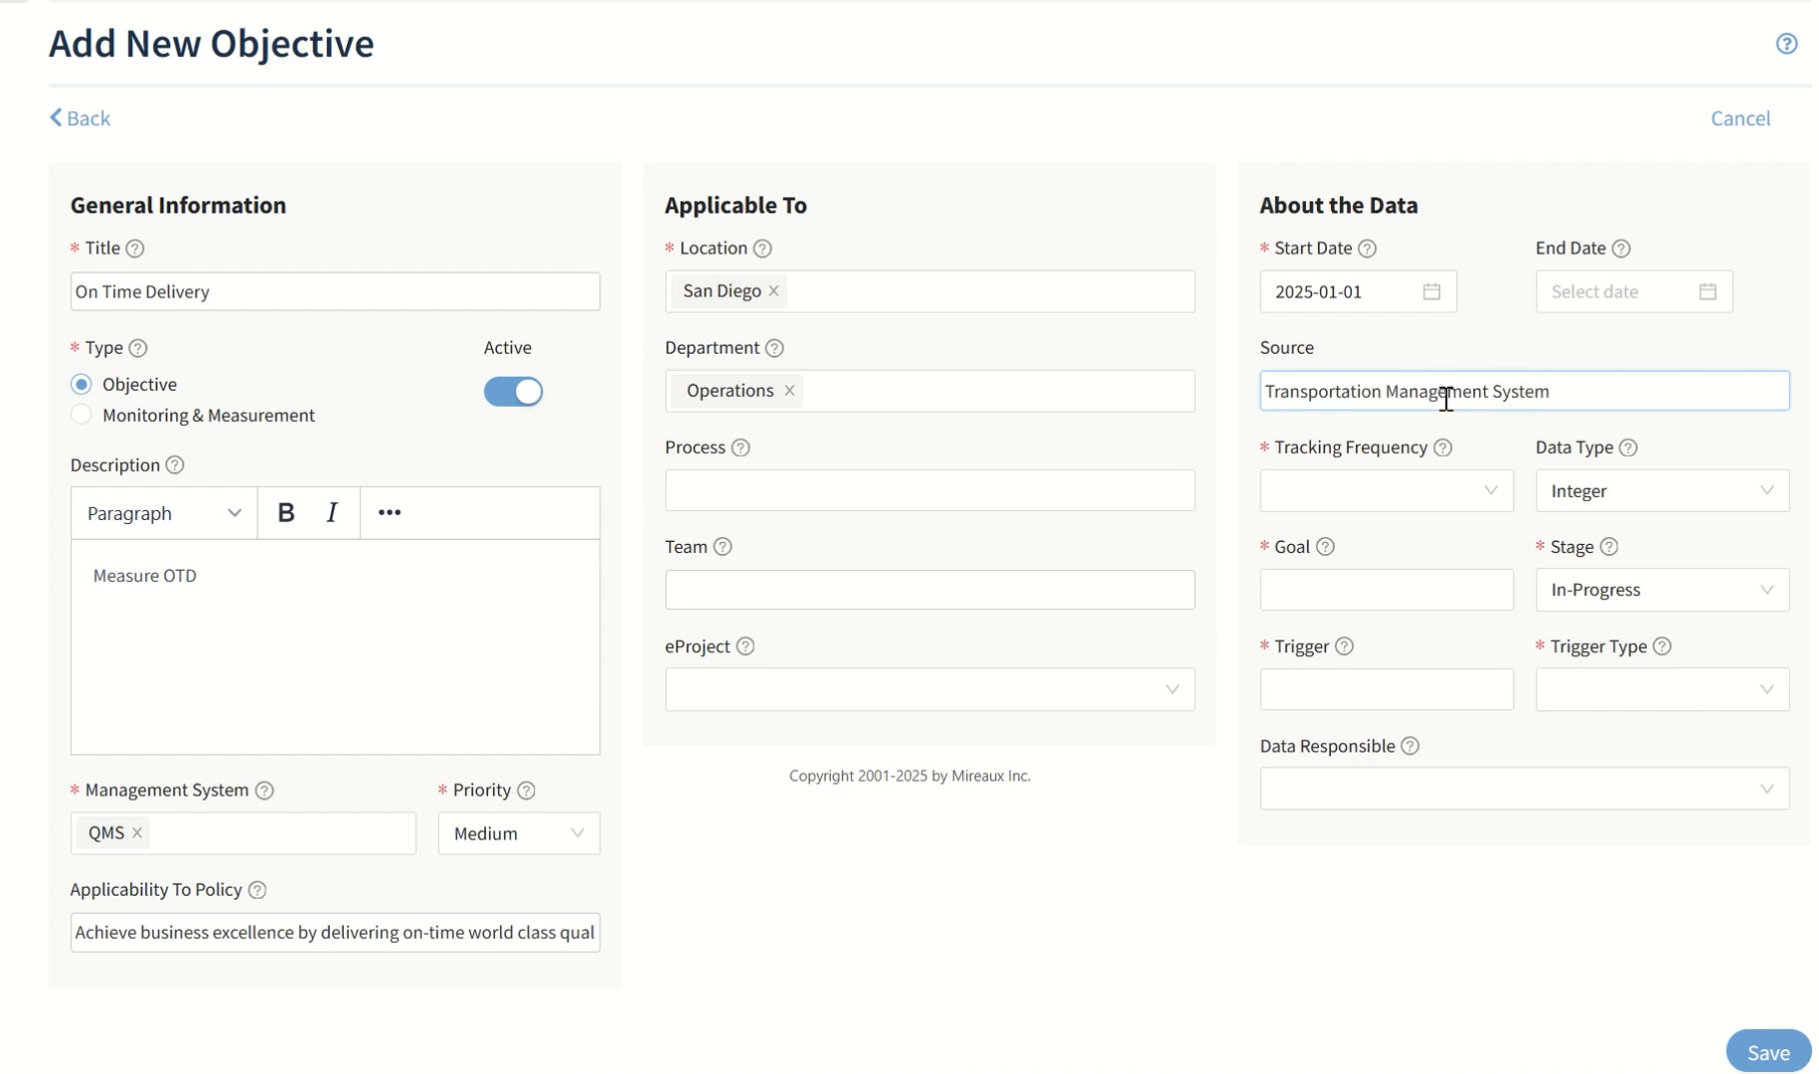
# Set the tracking frequency to Monthly, with a goal of 90 and a trigger of 75 of type Below
pyautogui.click(1432, 492)
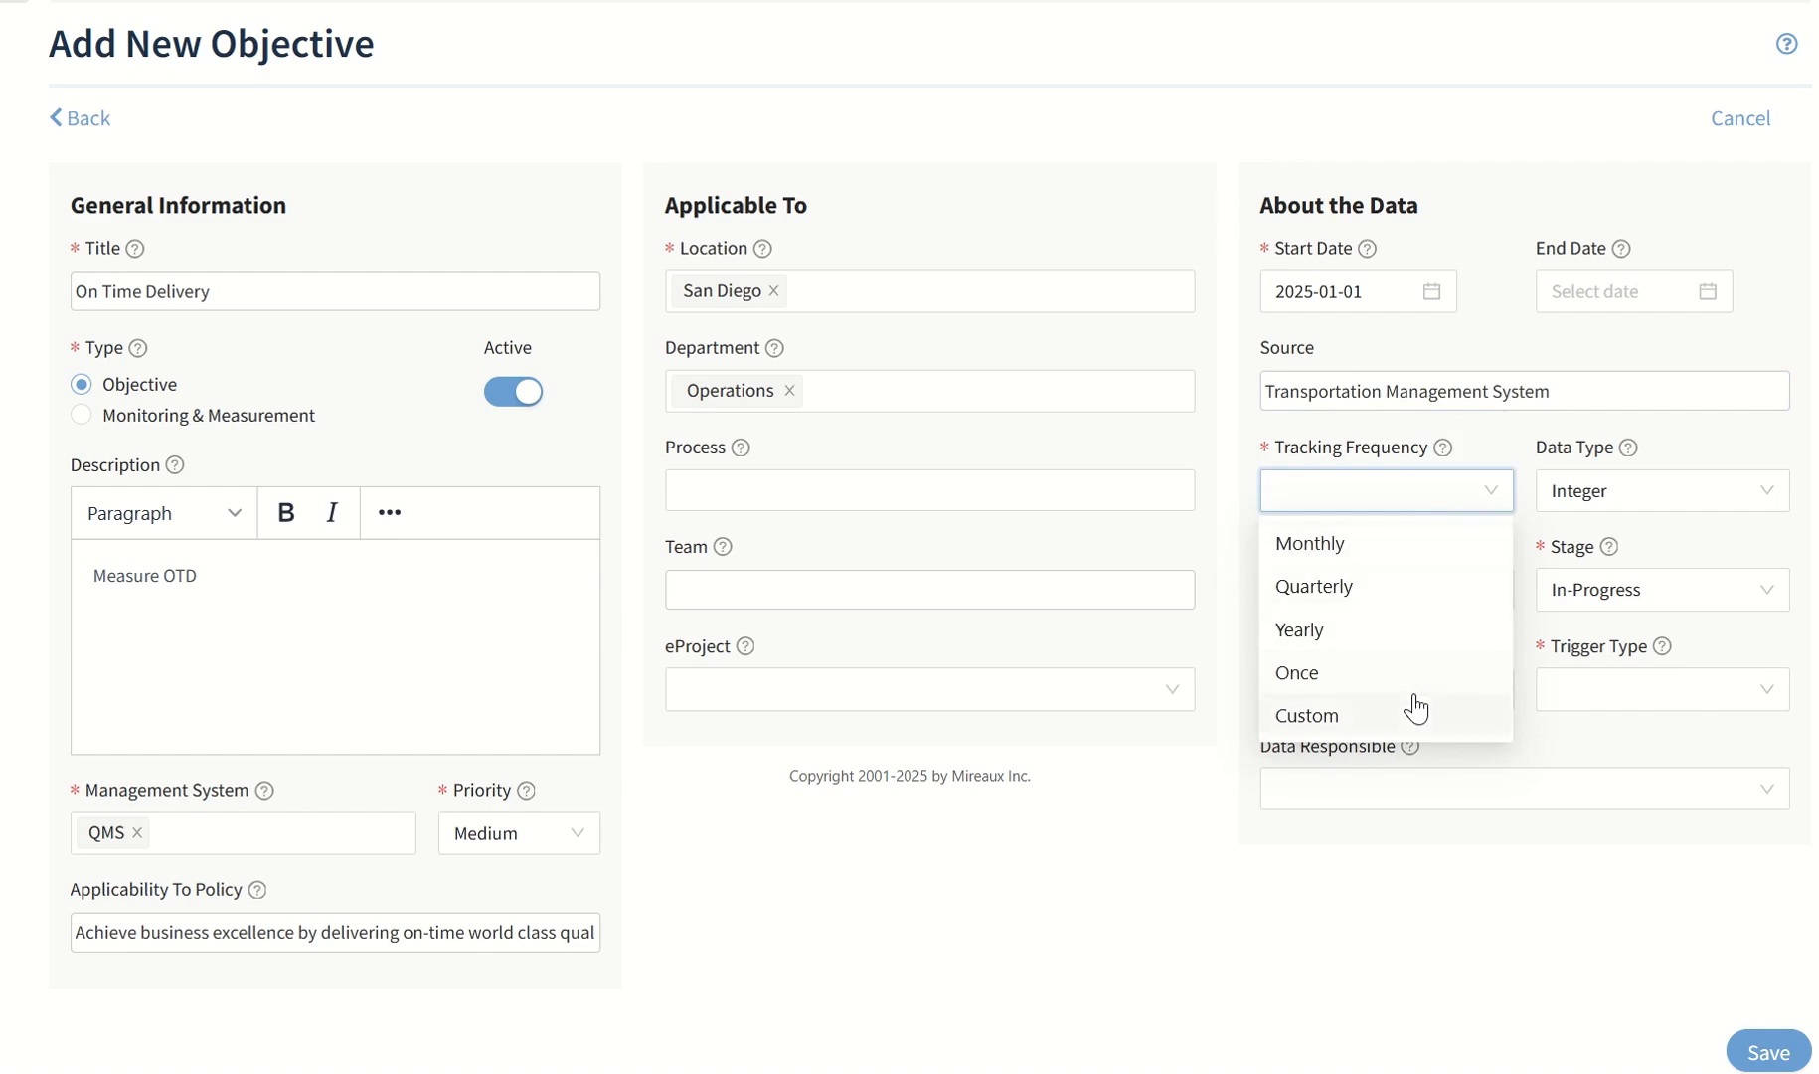
pyautogui.click(1416, 555)
pyautogui.click(1469, 586)
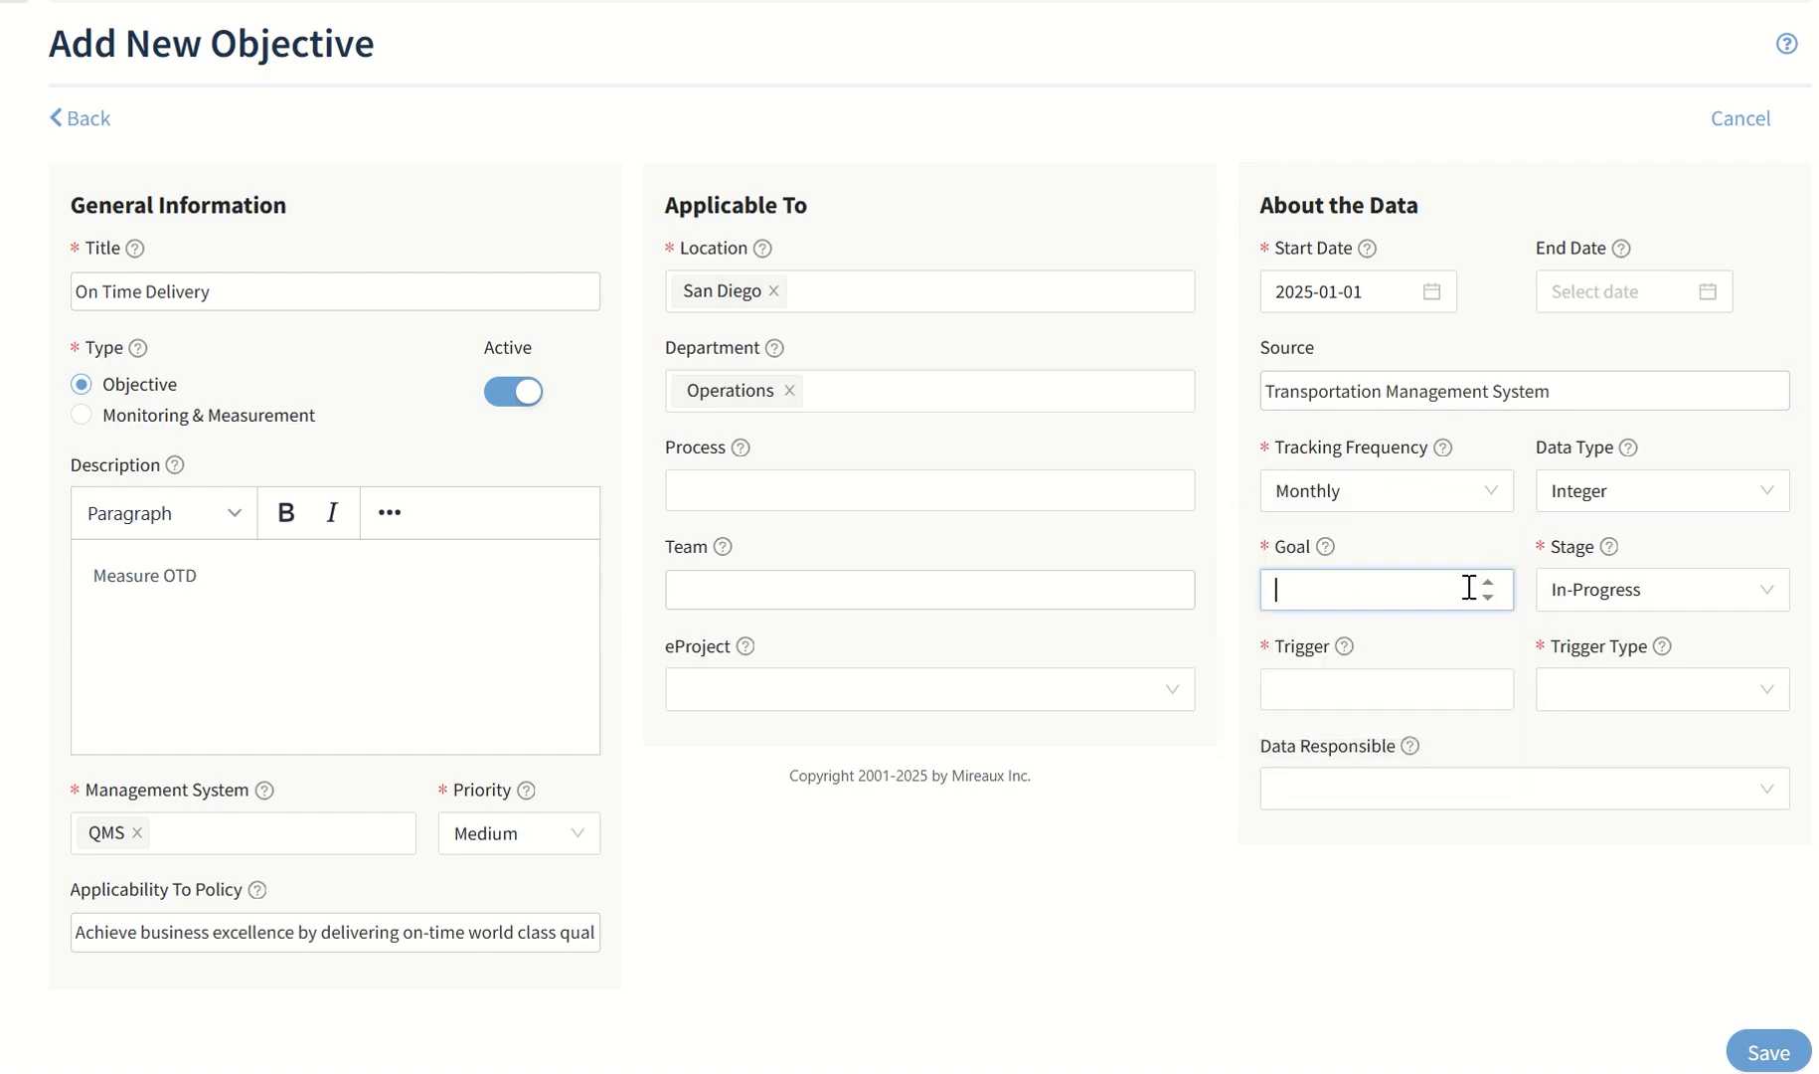
pyautogui.click(1452, 690)
pyautogui.click(1636, 689)
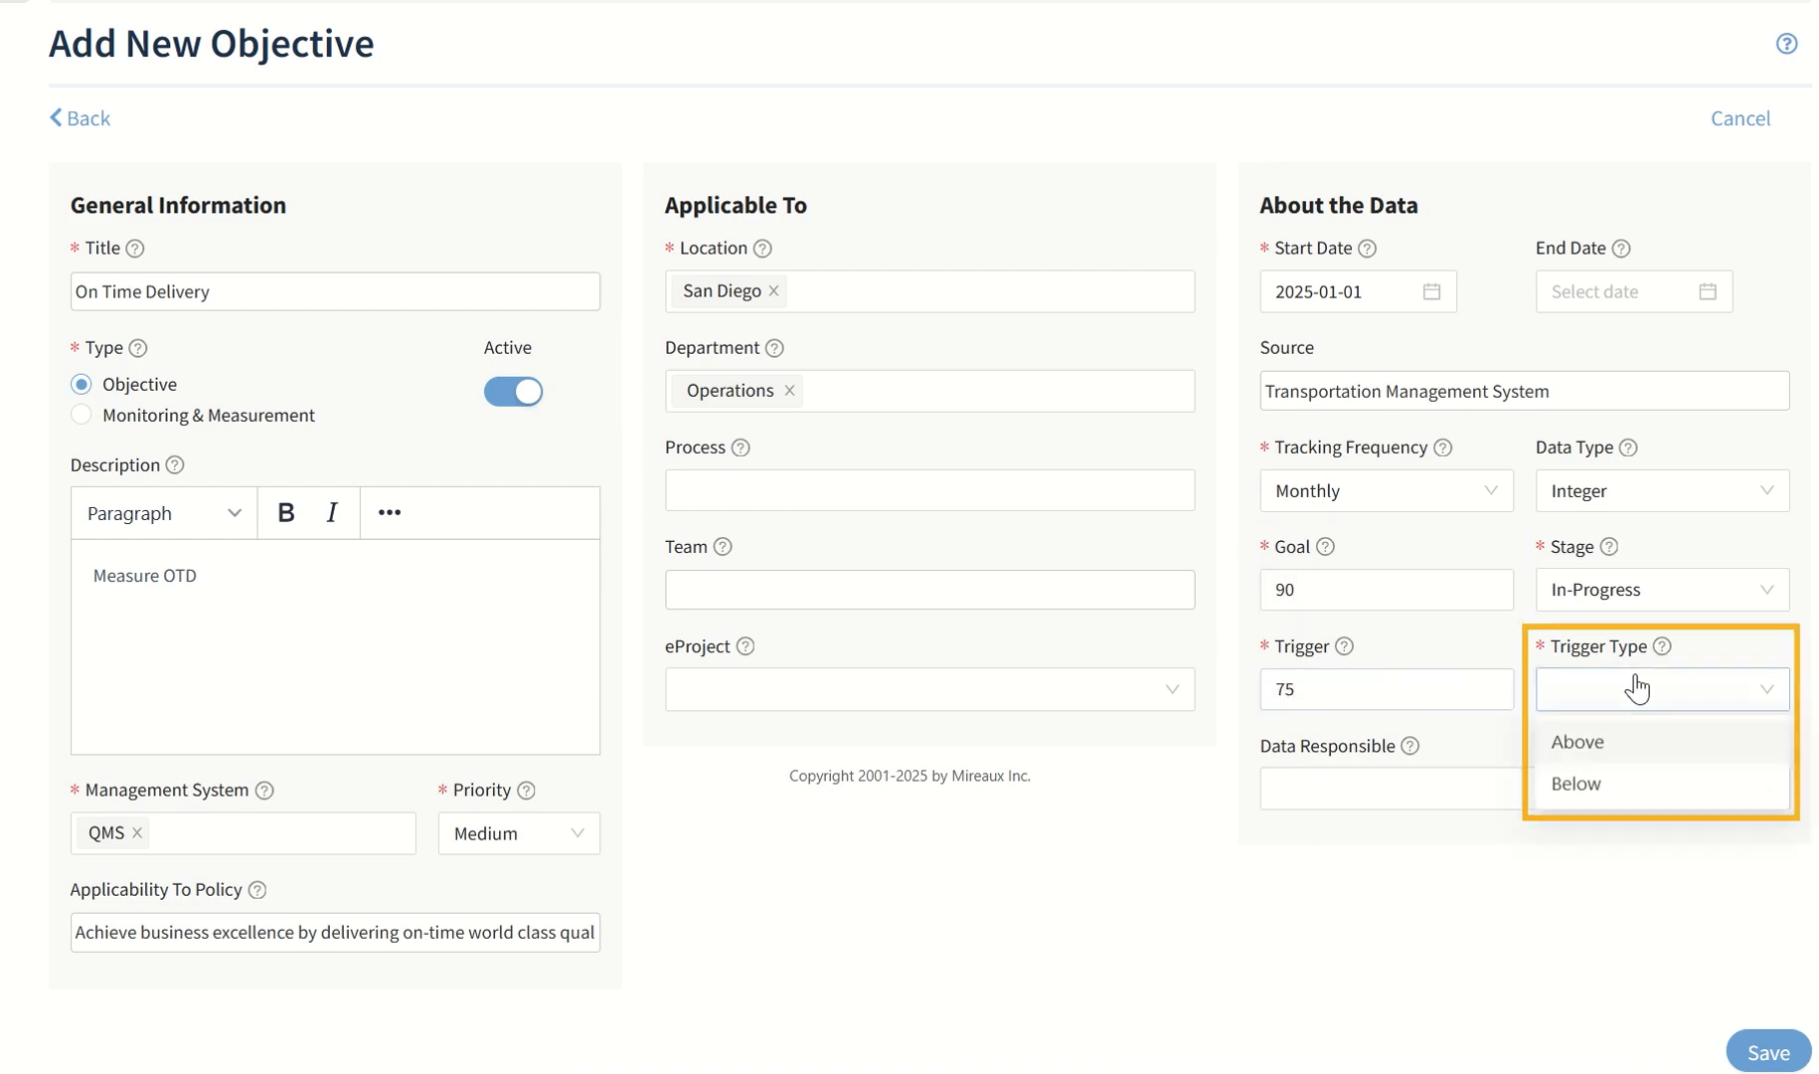
pyautogui.click(1604, 784)
# Assign the employee responsible for the data and save the new objective
pyautogui.click(1604, 785)
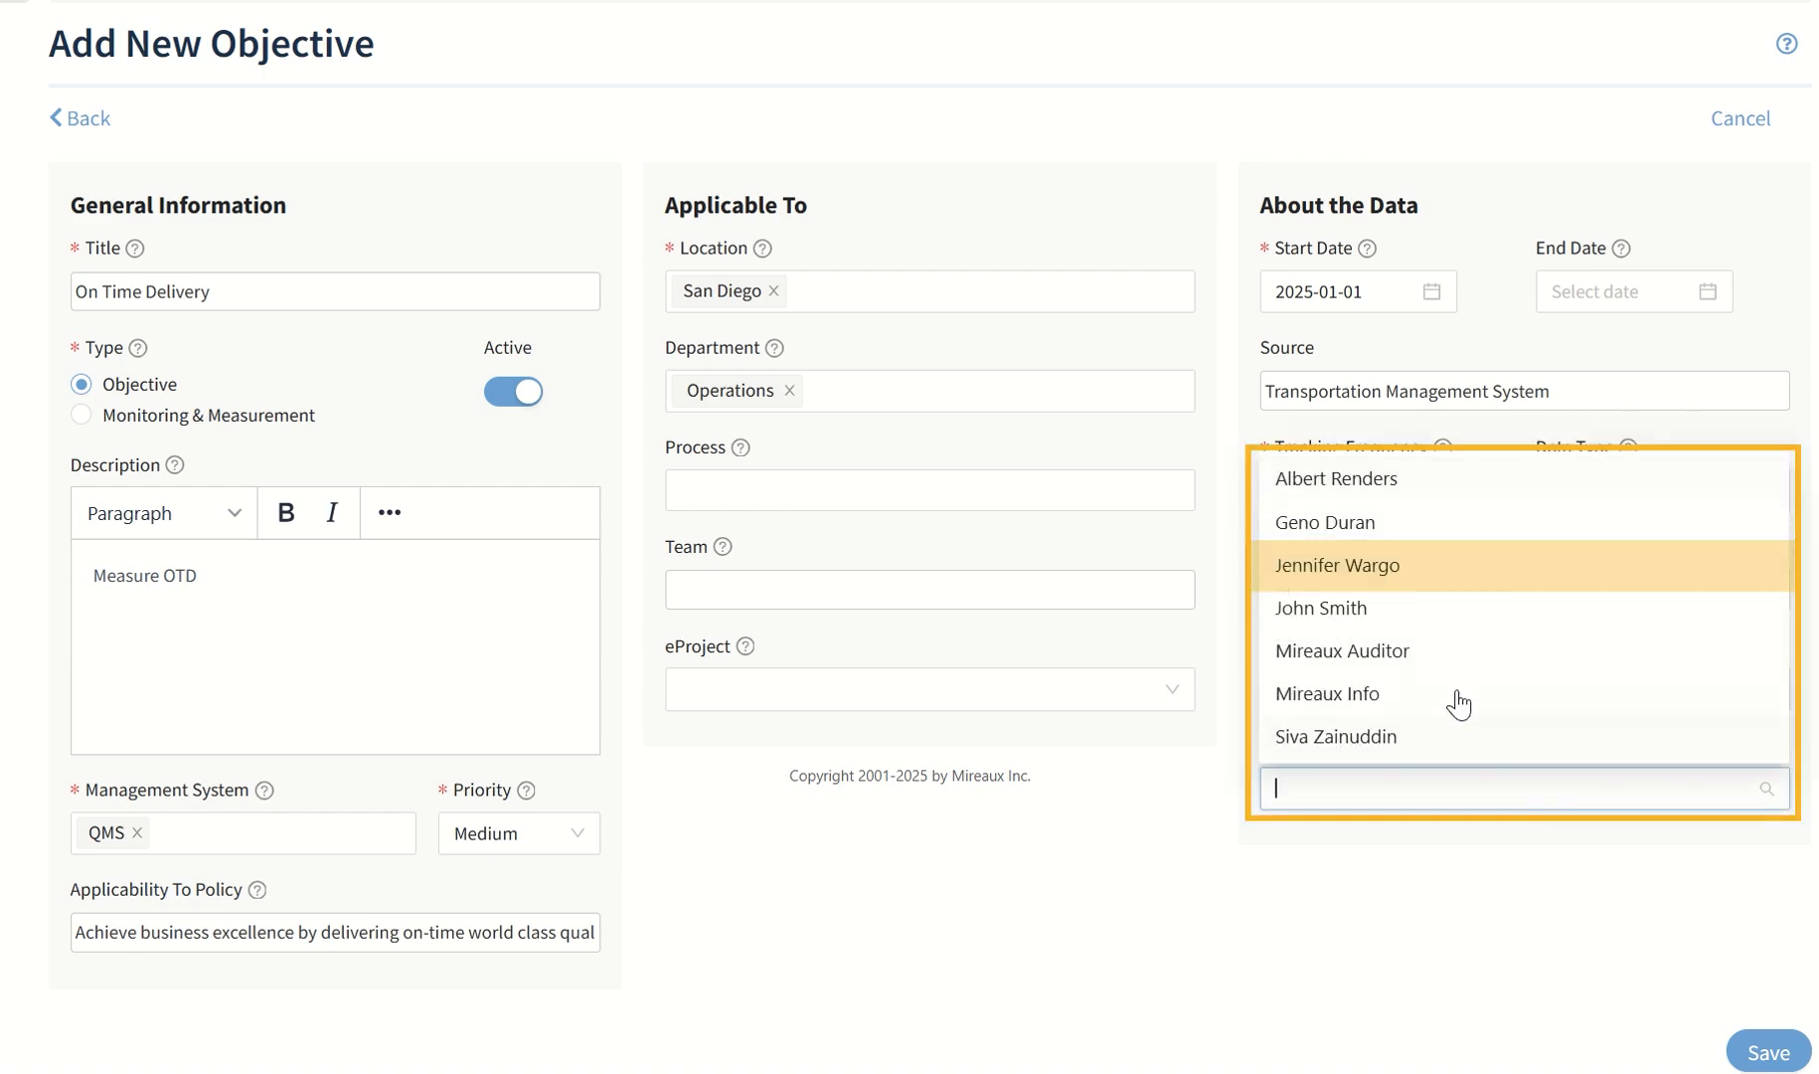
pyautogui.click(1410, 581)
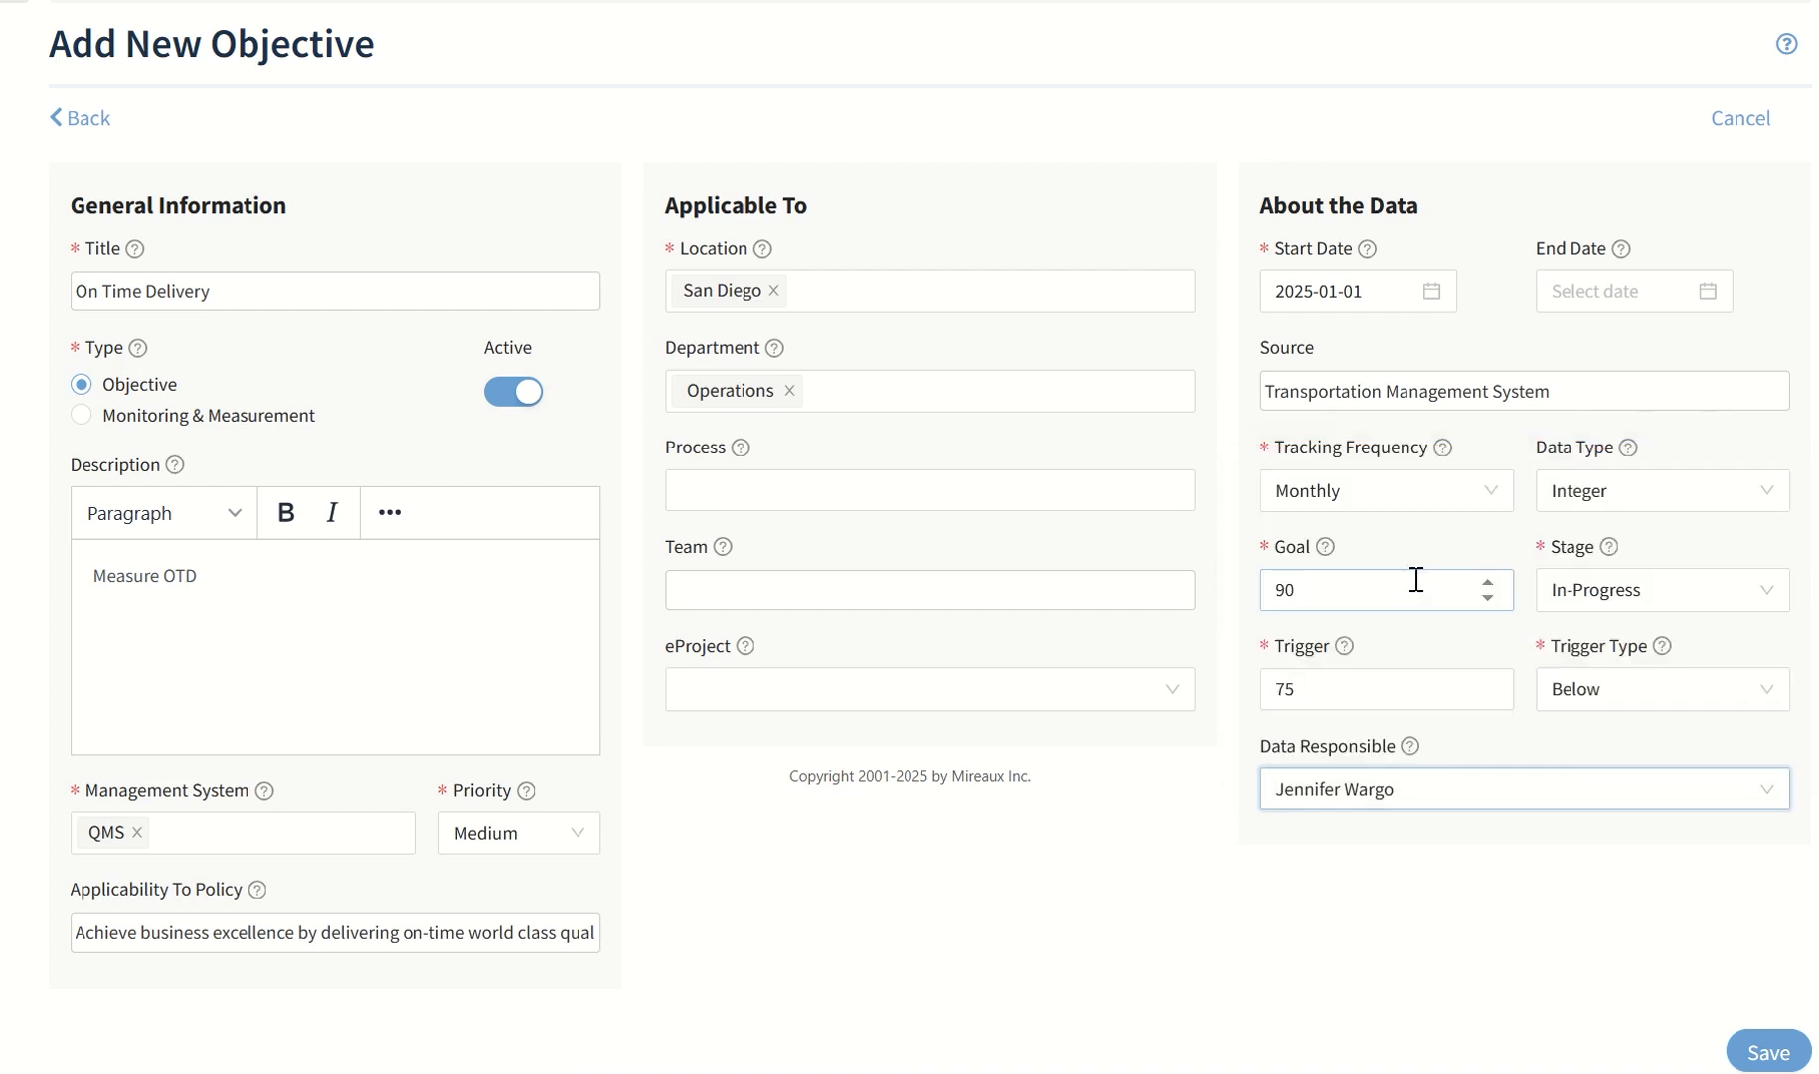
pyautogui.click(1742, 1055)
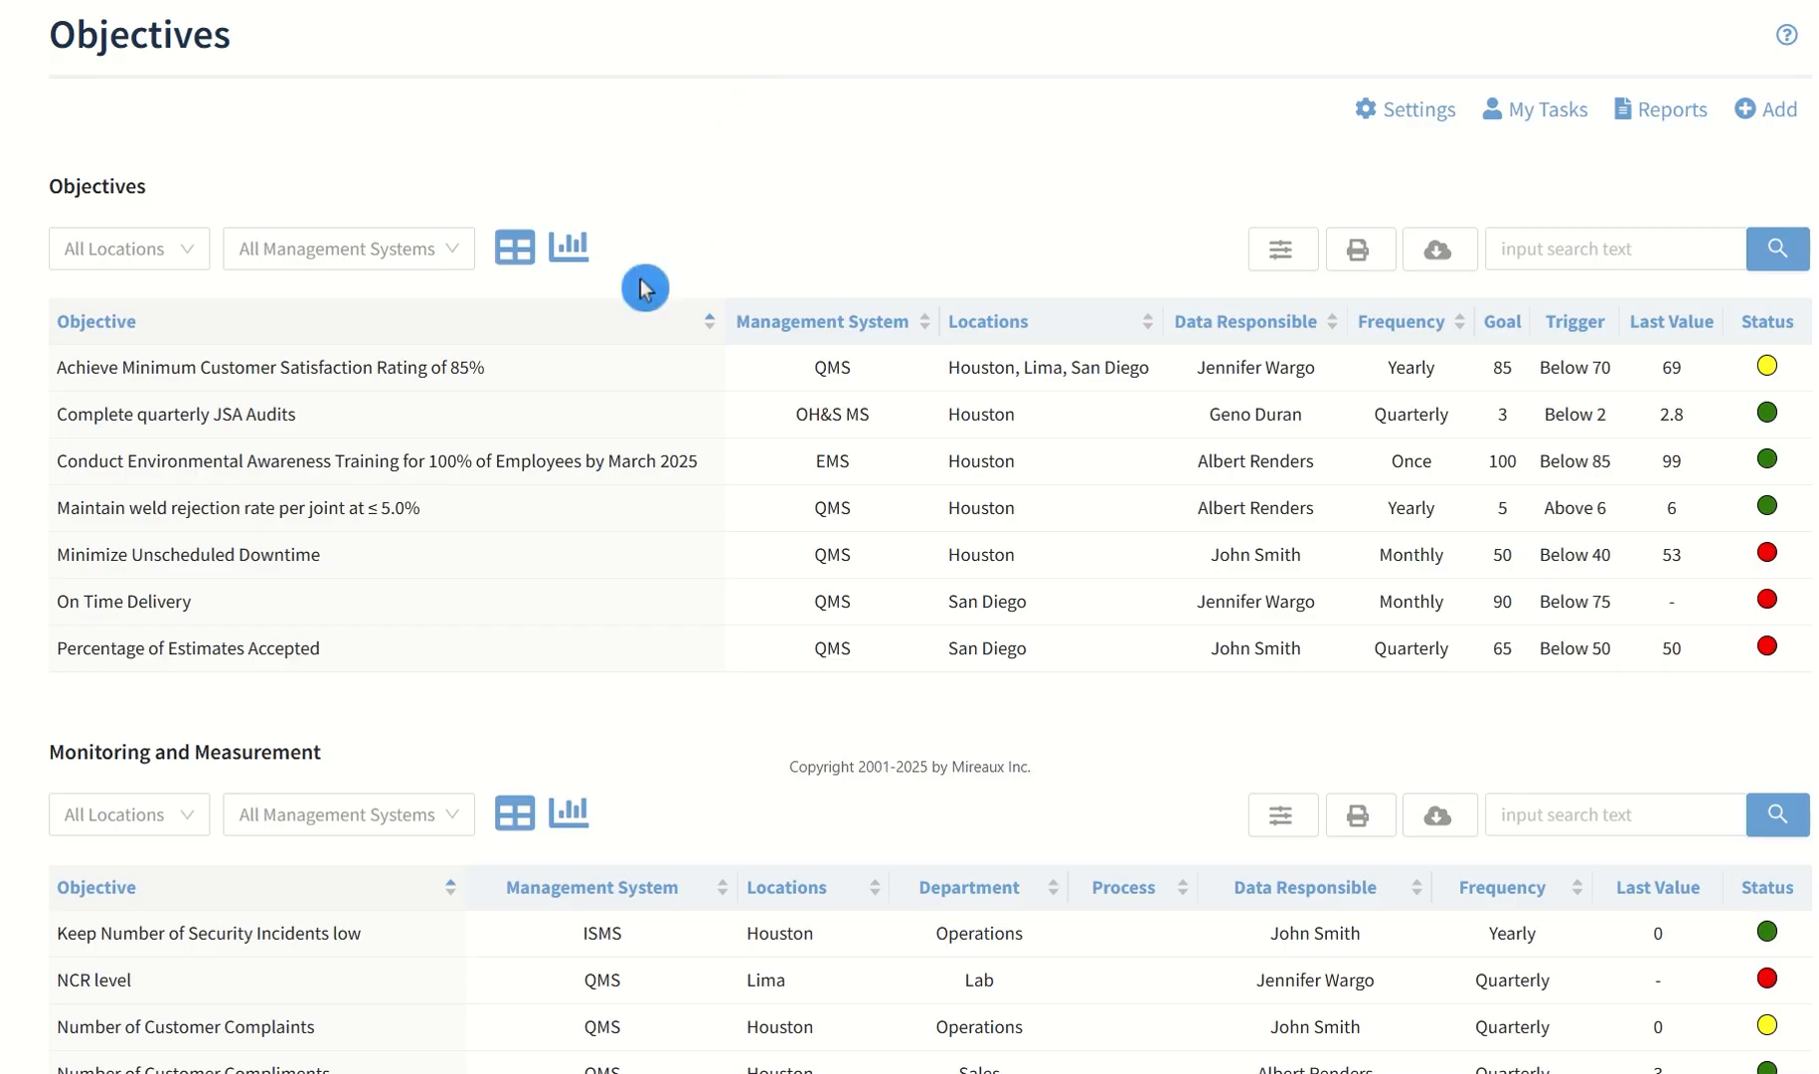
# Open the detail view of the On Time Delivery objective down to its data section
pyautogui.click(624, 607)
pyautogui.scroll(-2, 623, 607)
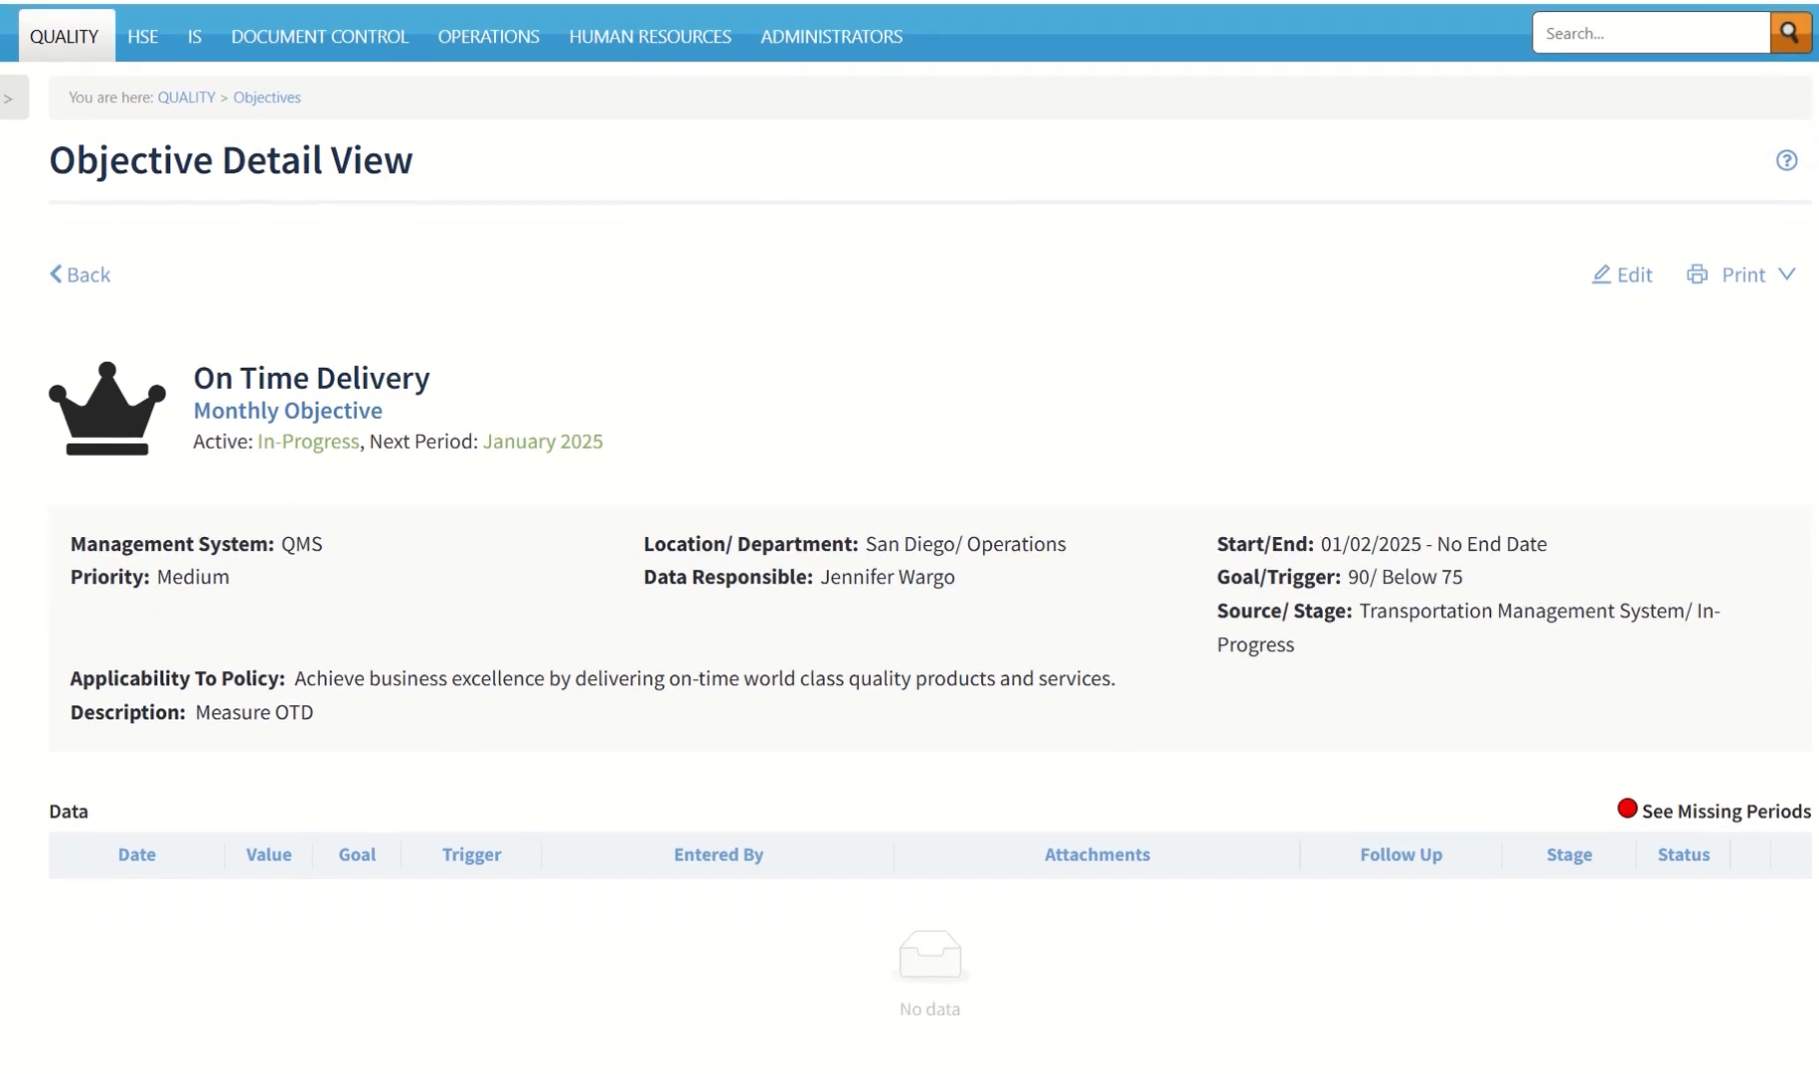
pyautogui.scroll(-1, 909, 537)
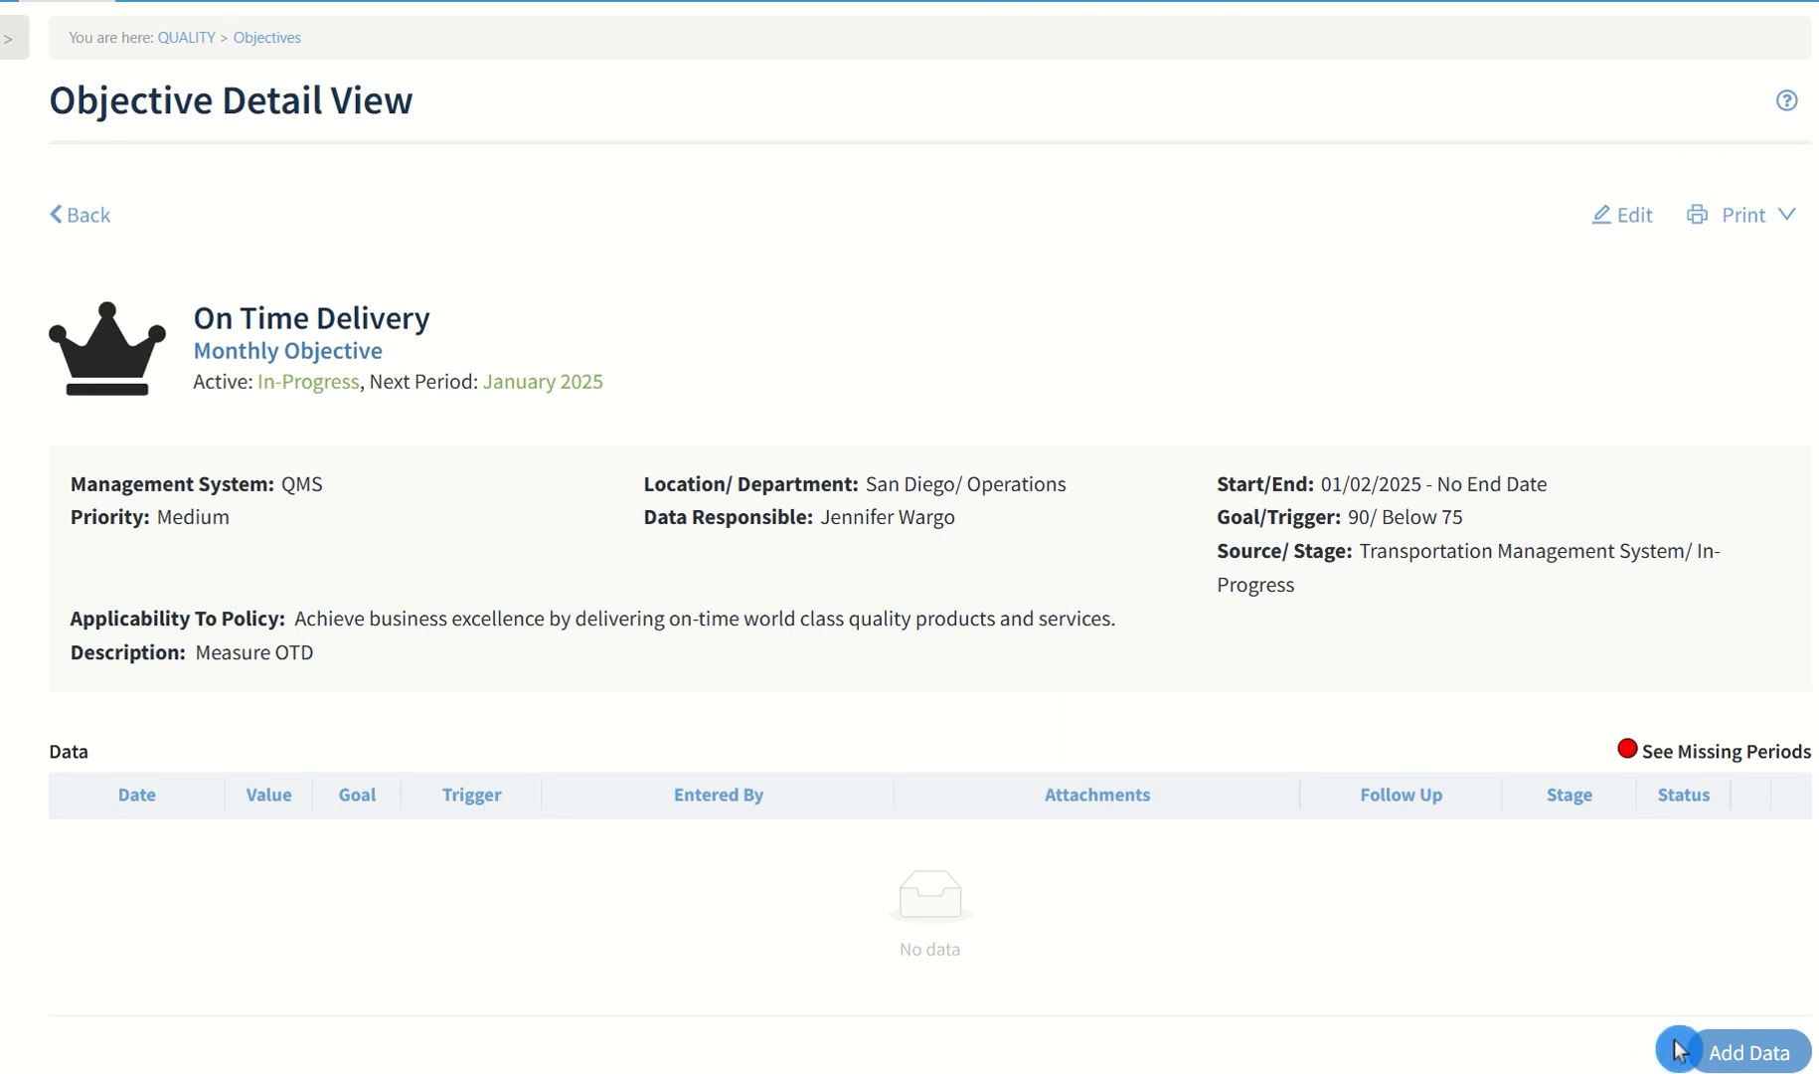
# Add a data entry to the On Time Delivery objective for period 2025-01 with a value of 55
pyautogui.click(1754, 1056)
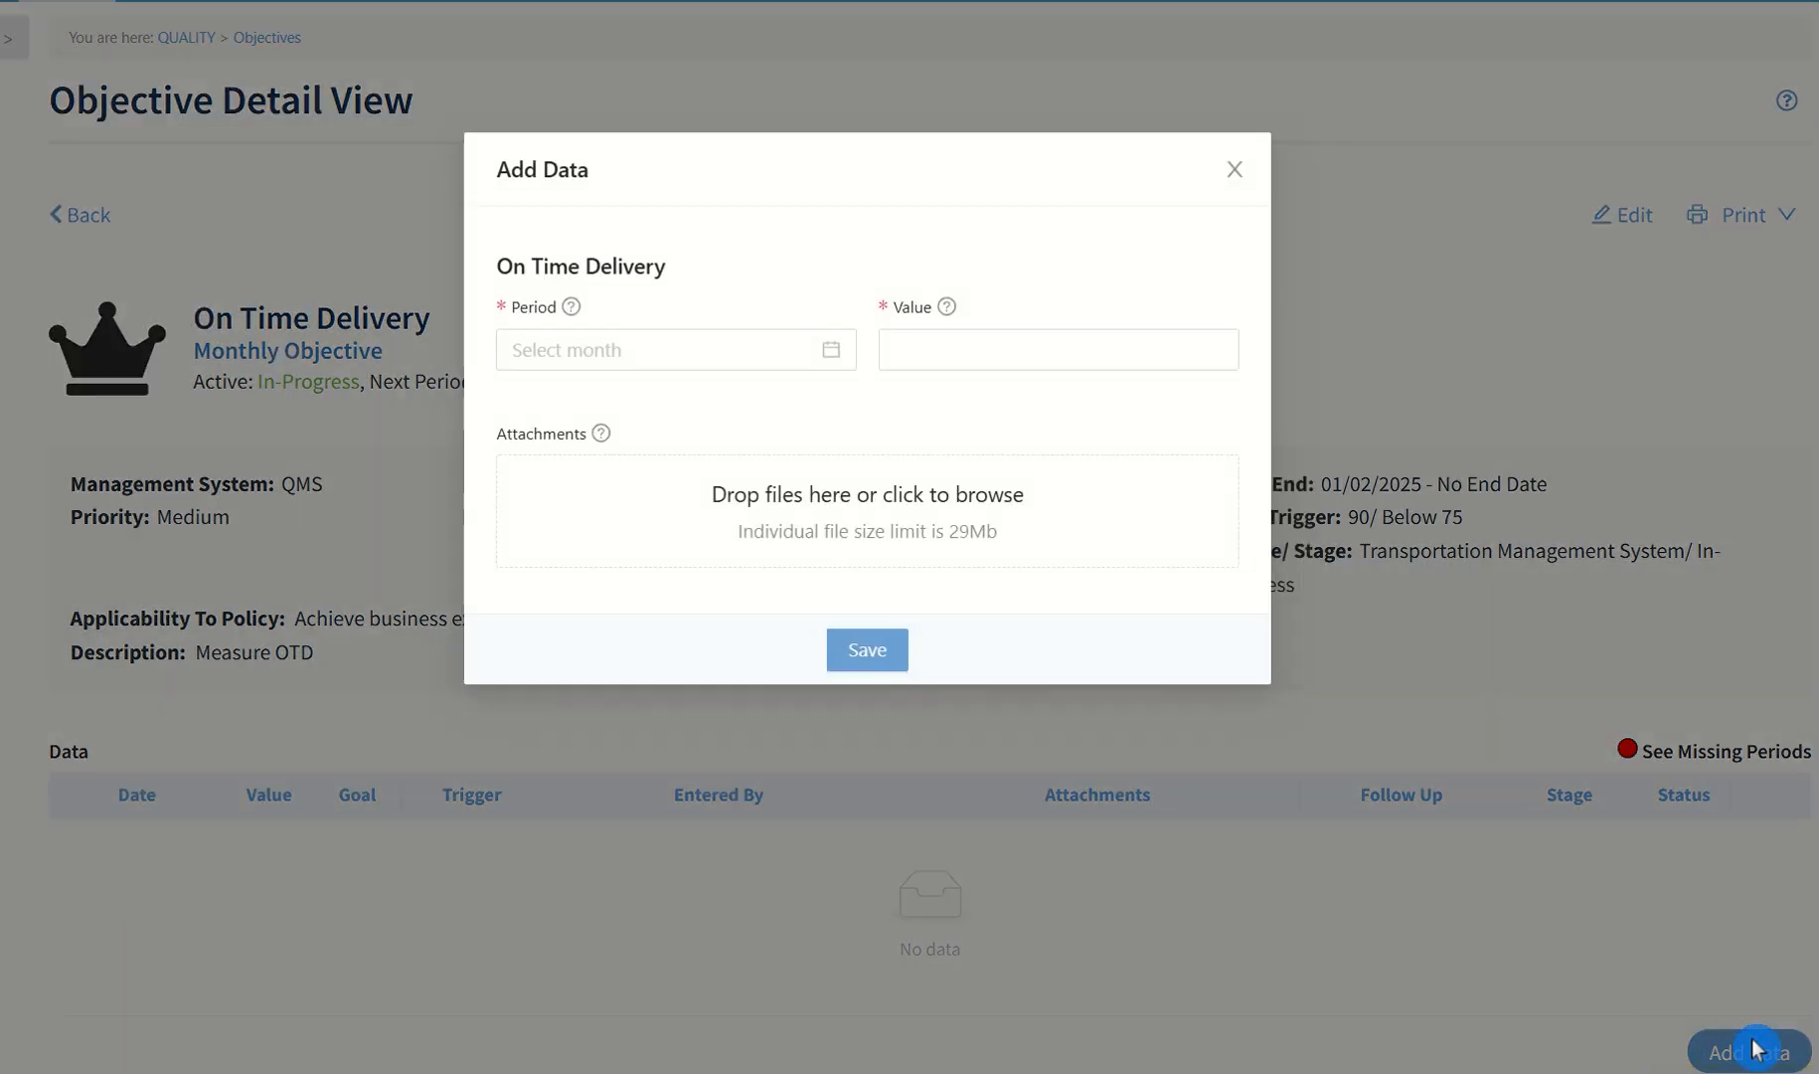
pyautogui.click(694, 348)
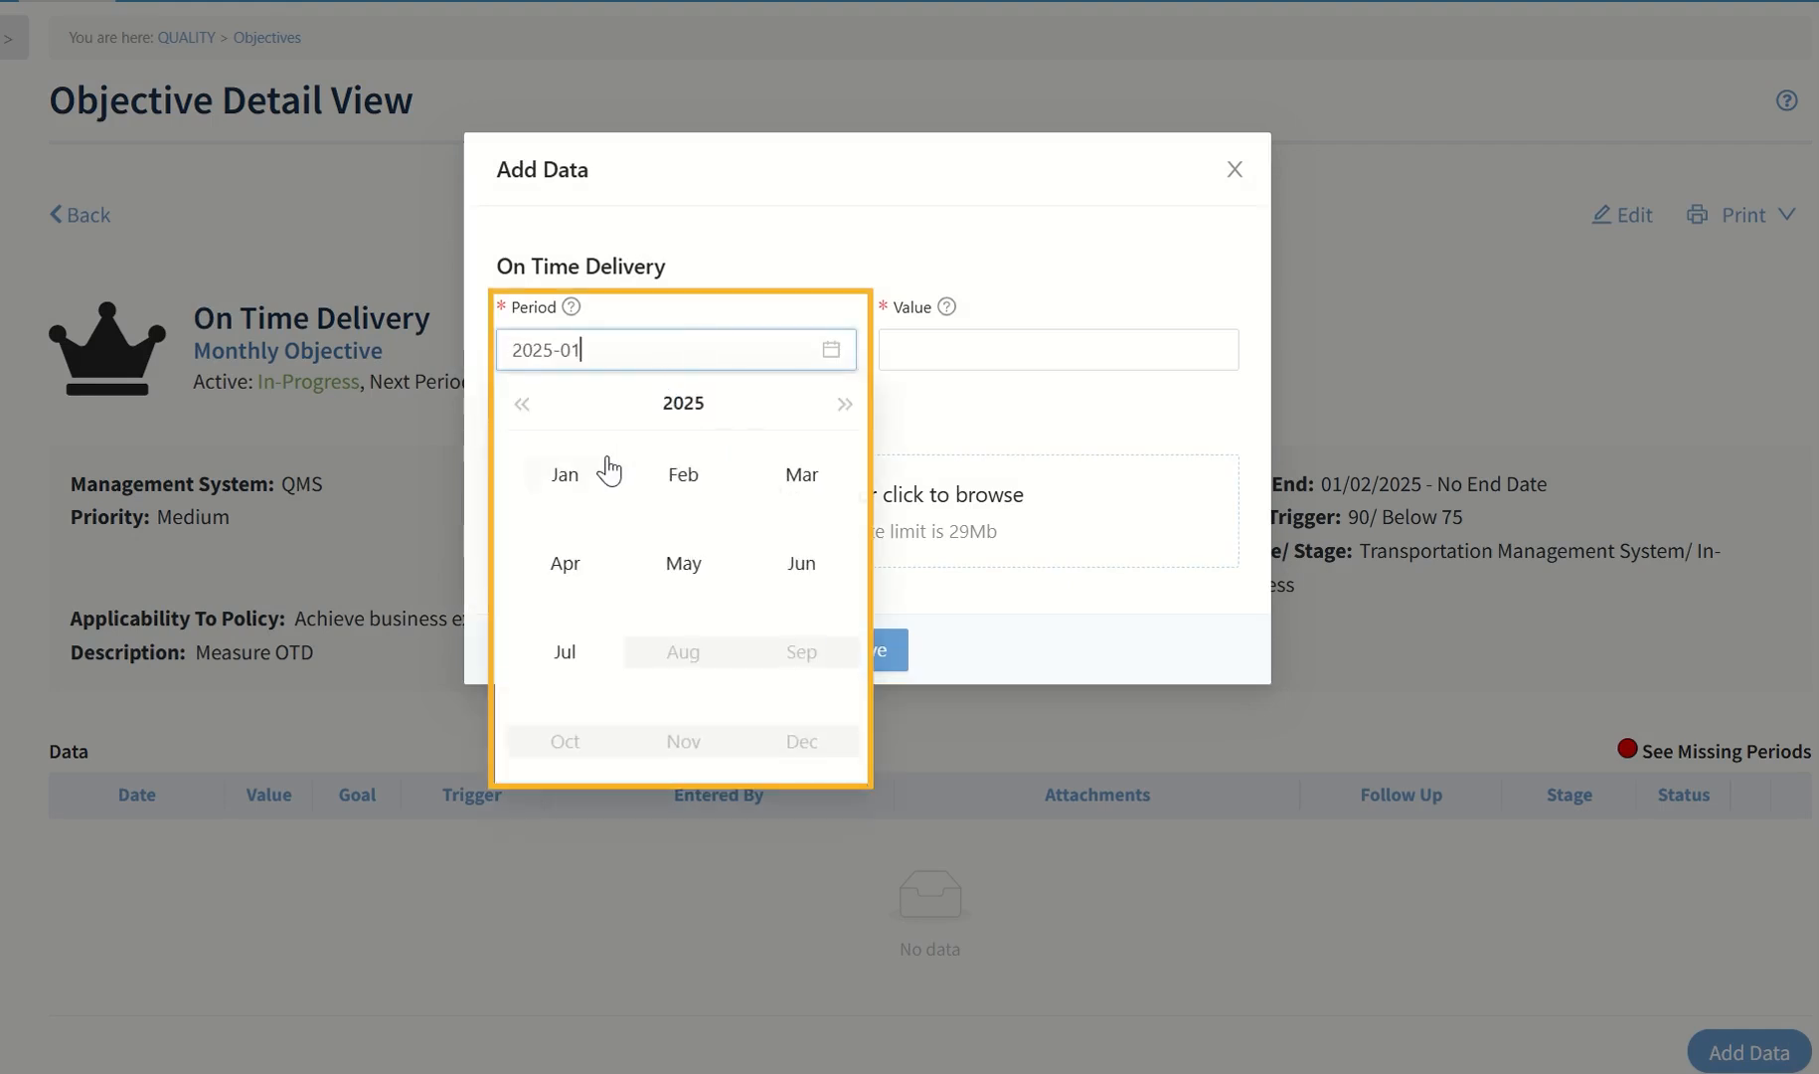
pyautogui.click(591, 485)
pyautogui.click(1201, 349)
pyautogui.write('90')
pyautogui.hotkey('ctrl', 'a')
pyautogui.write('55')
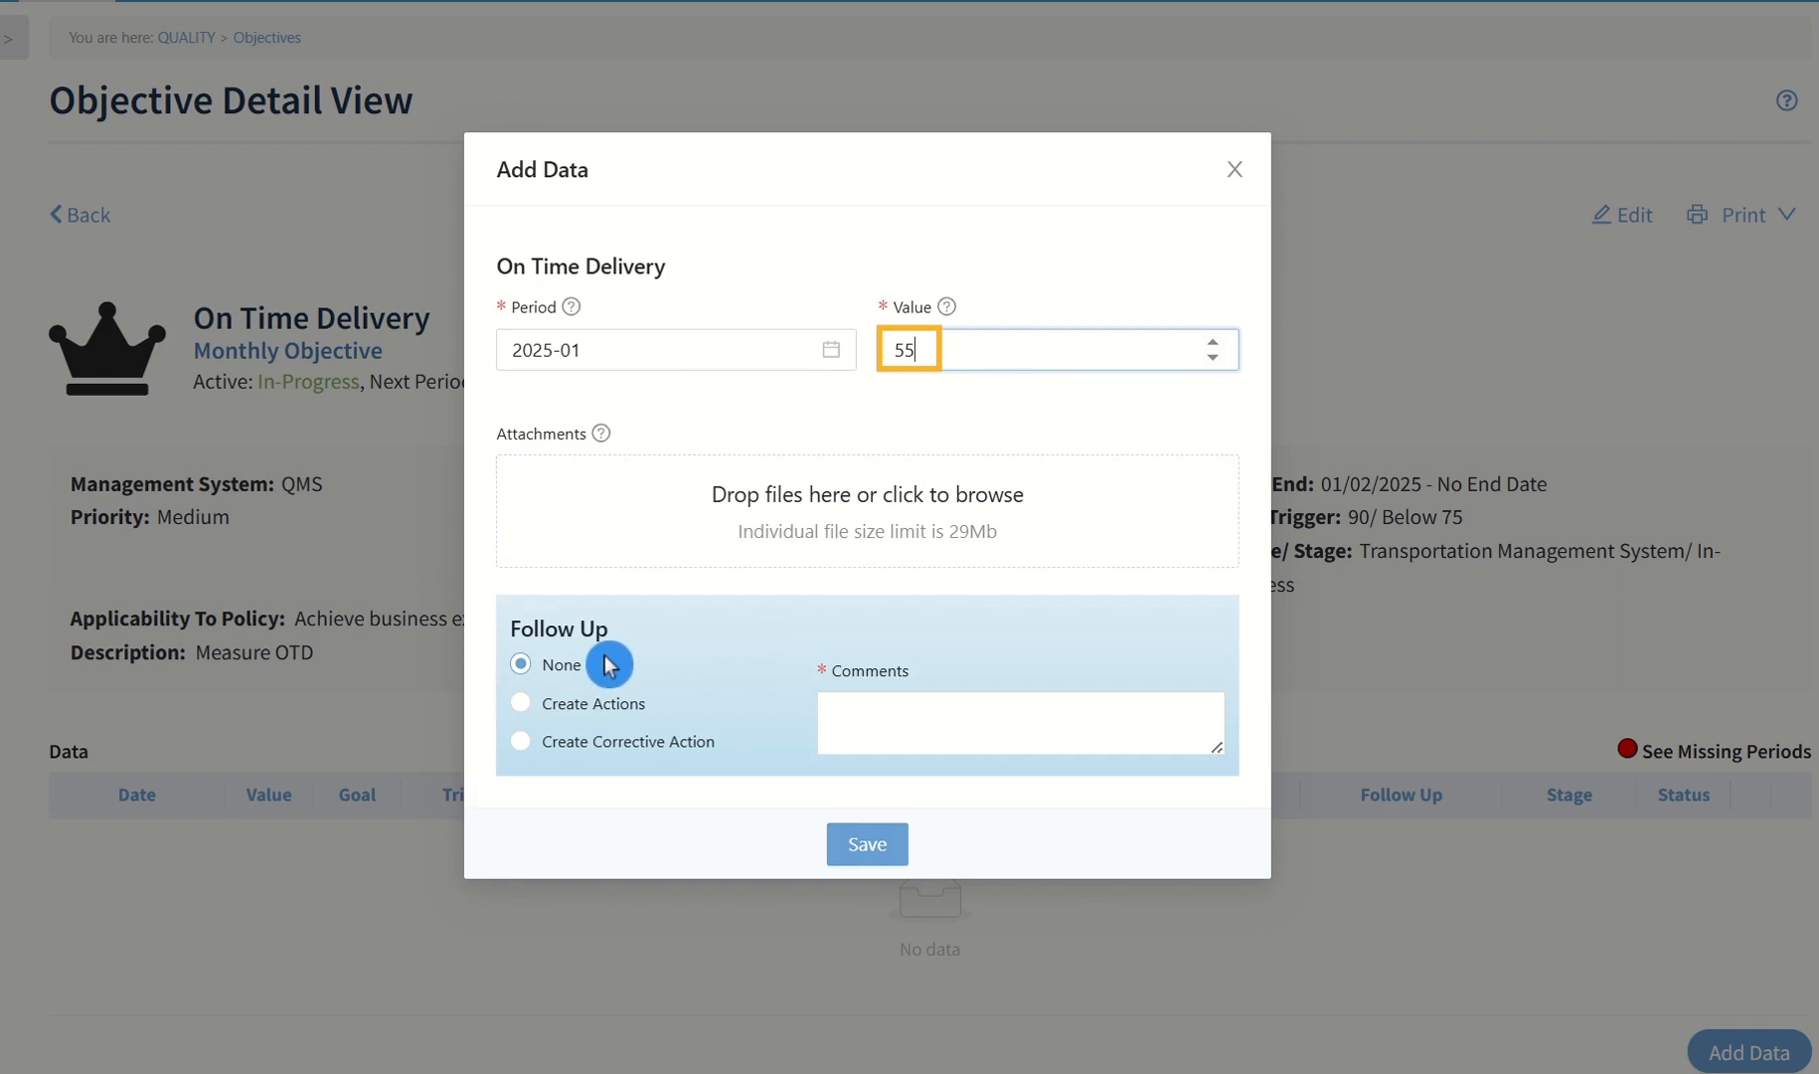
pyautogui.click(522, 708)
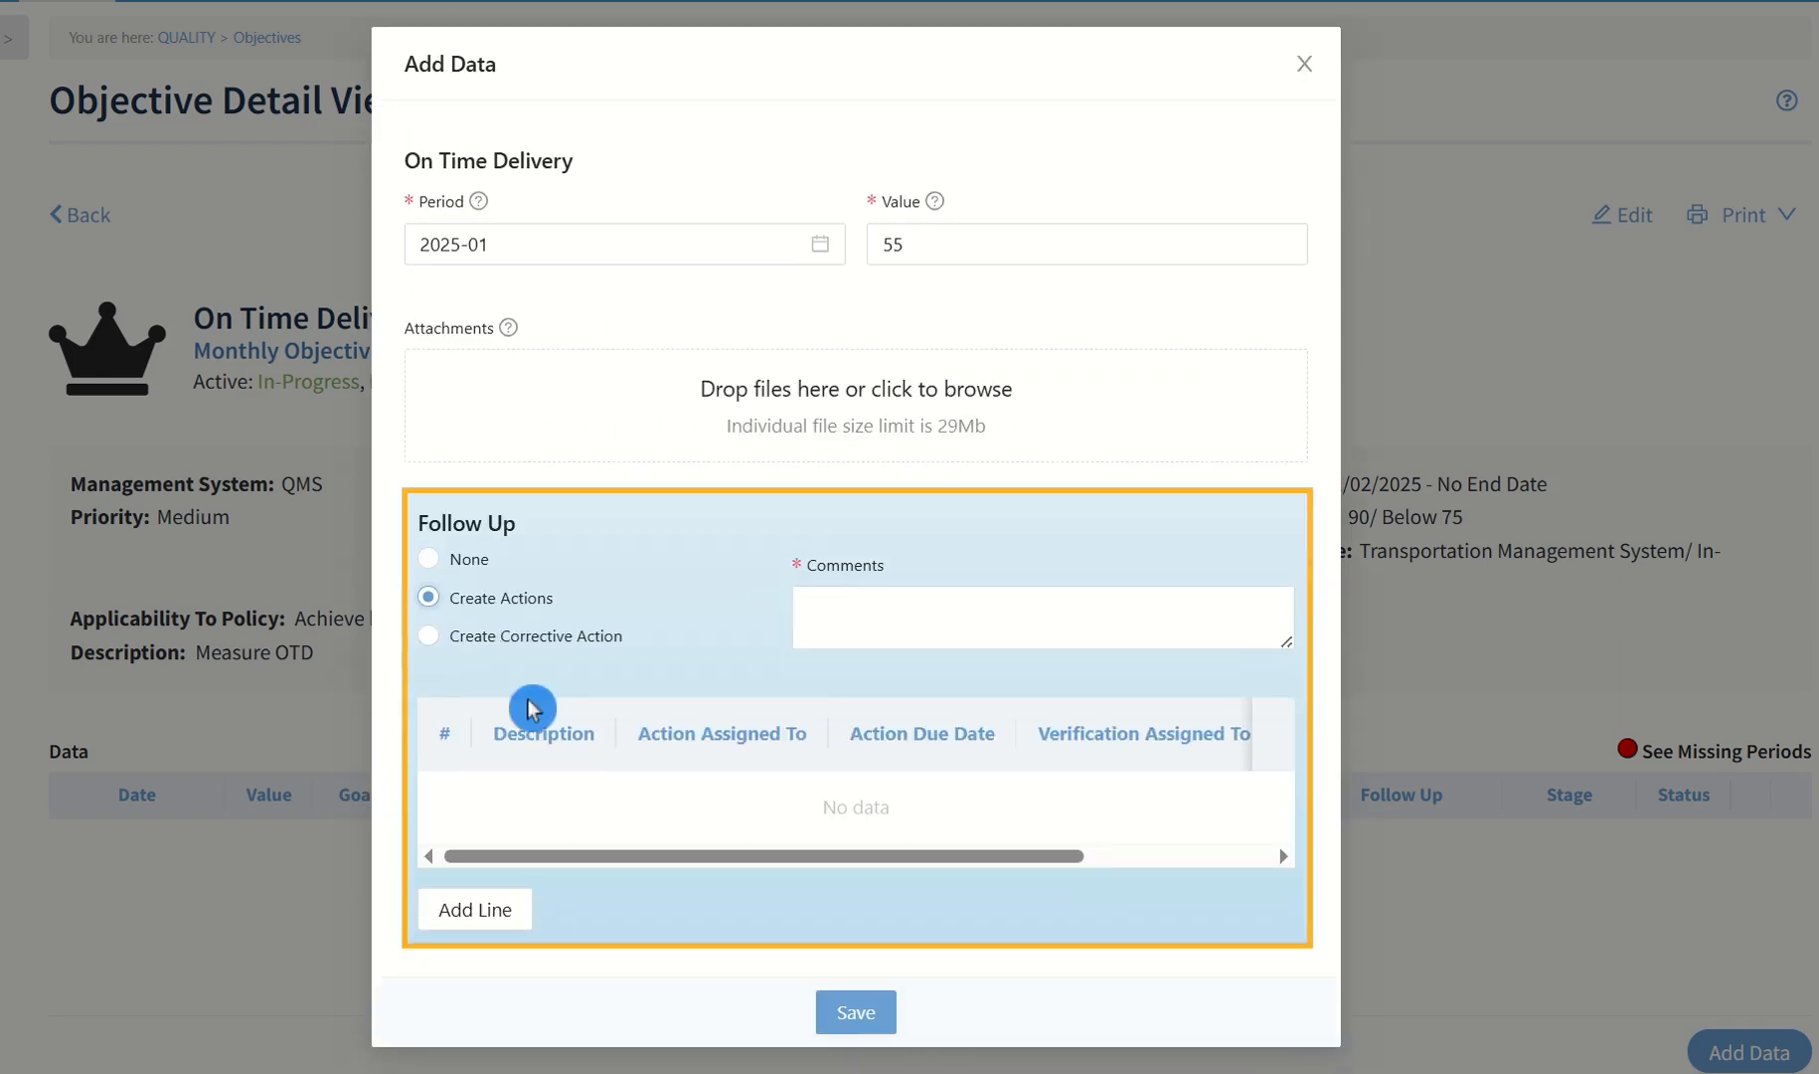
pyautogui.click(502, 913)
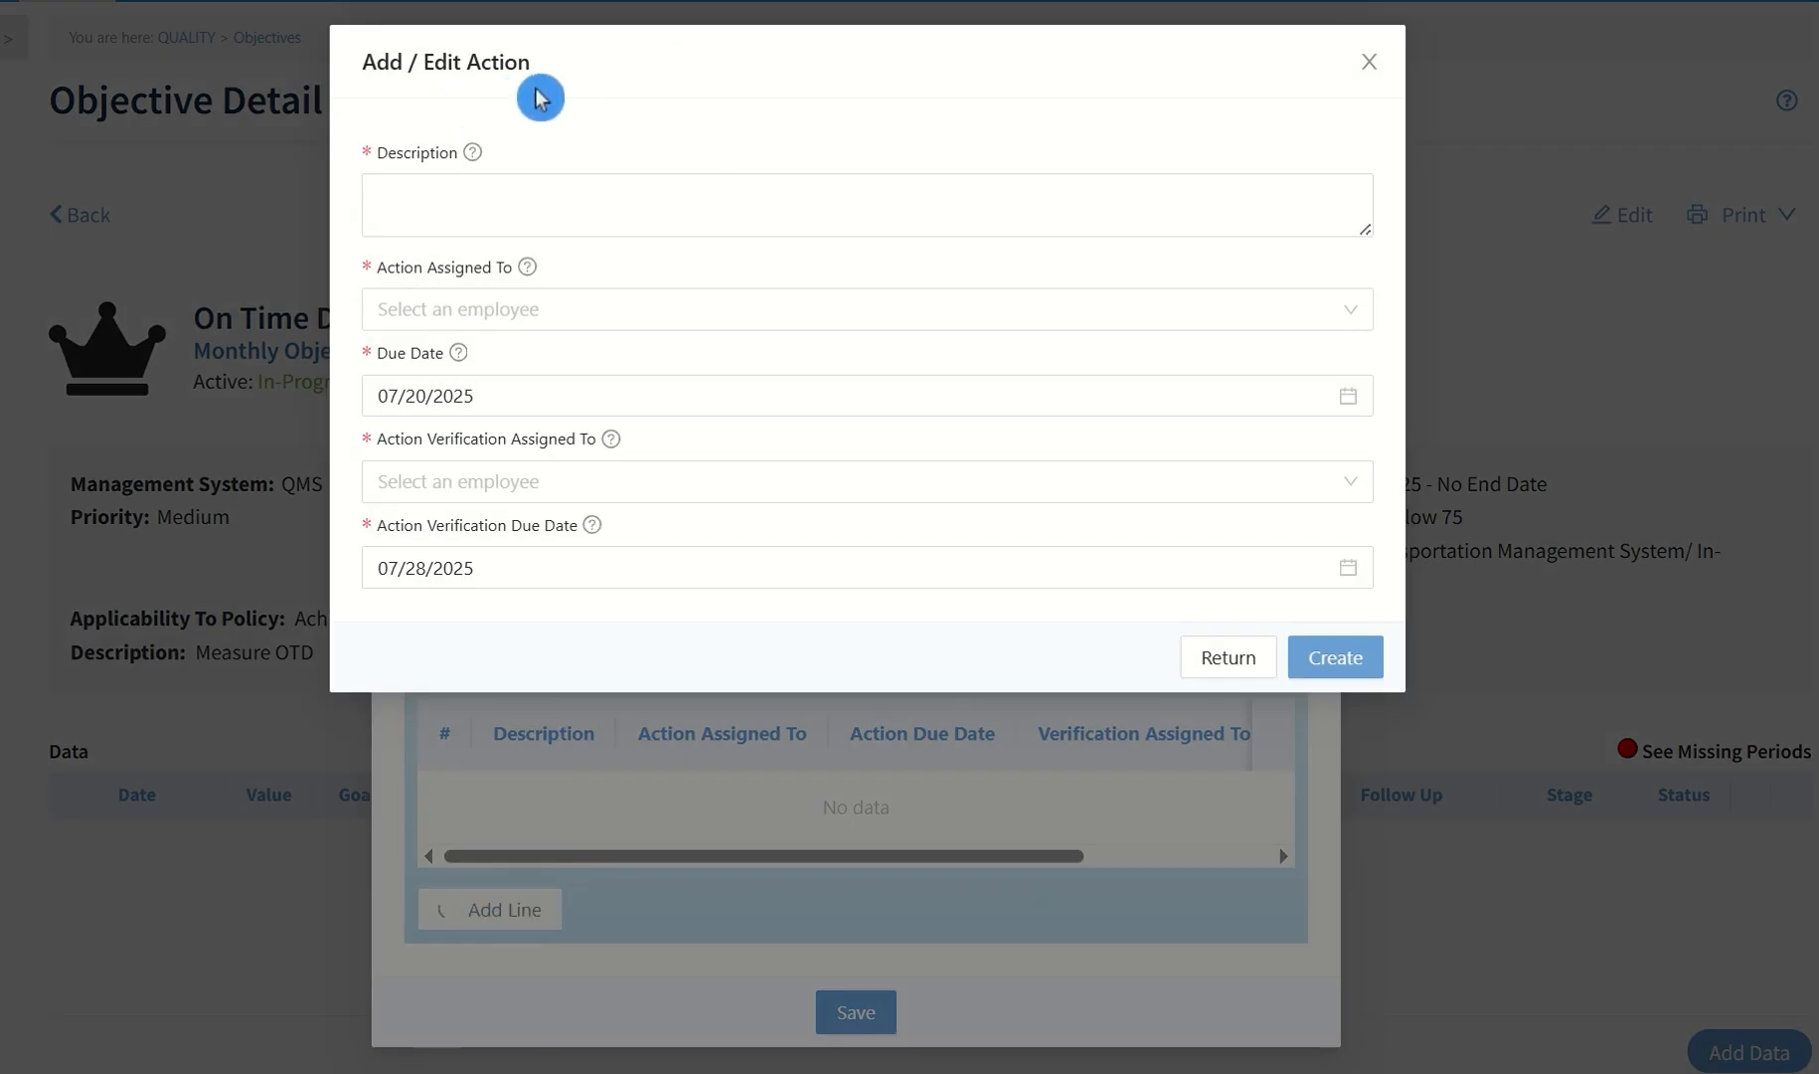
pyautogui.click(564, 192)
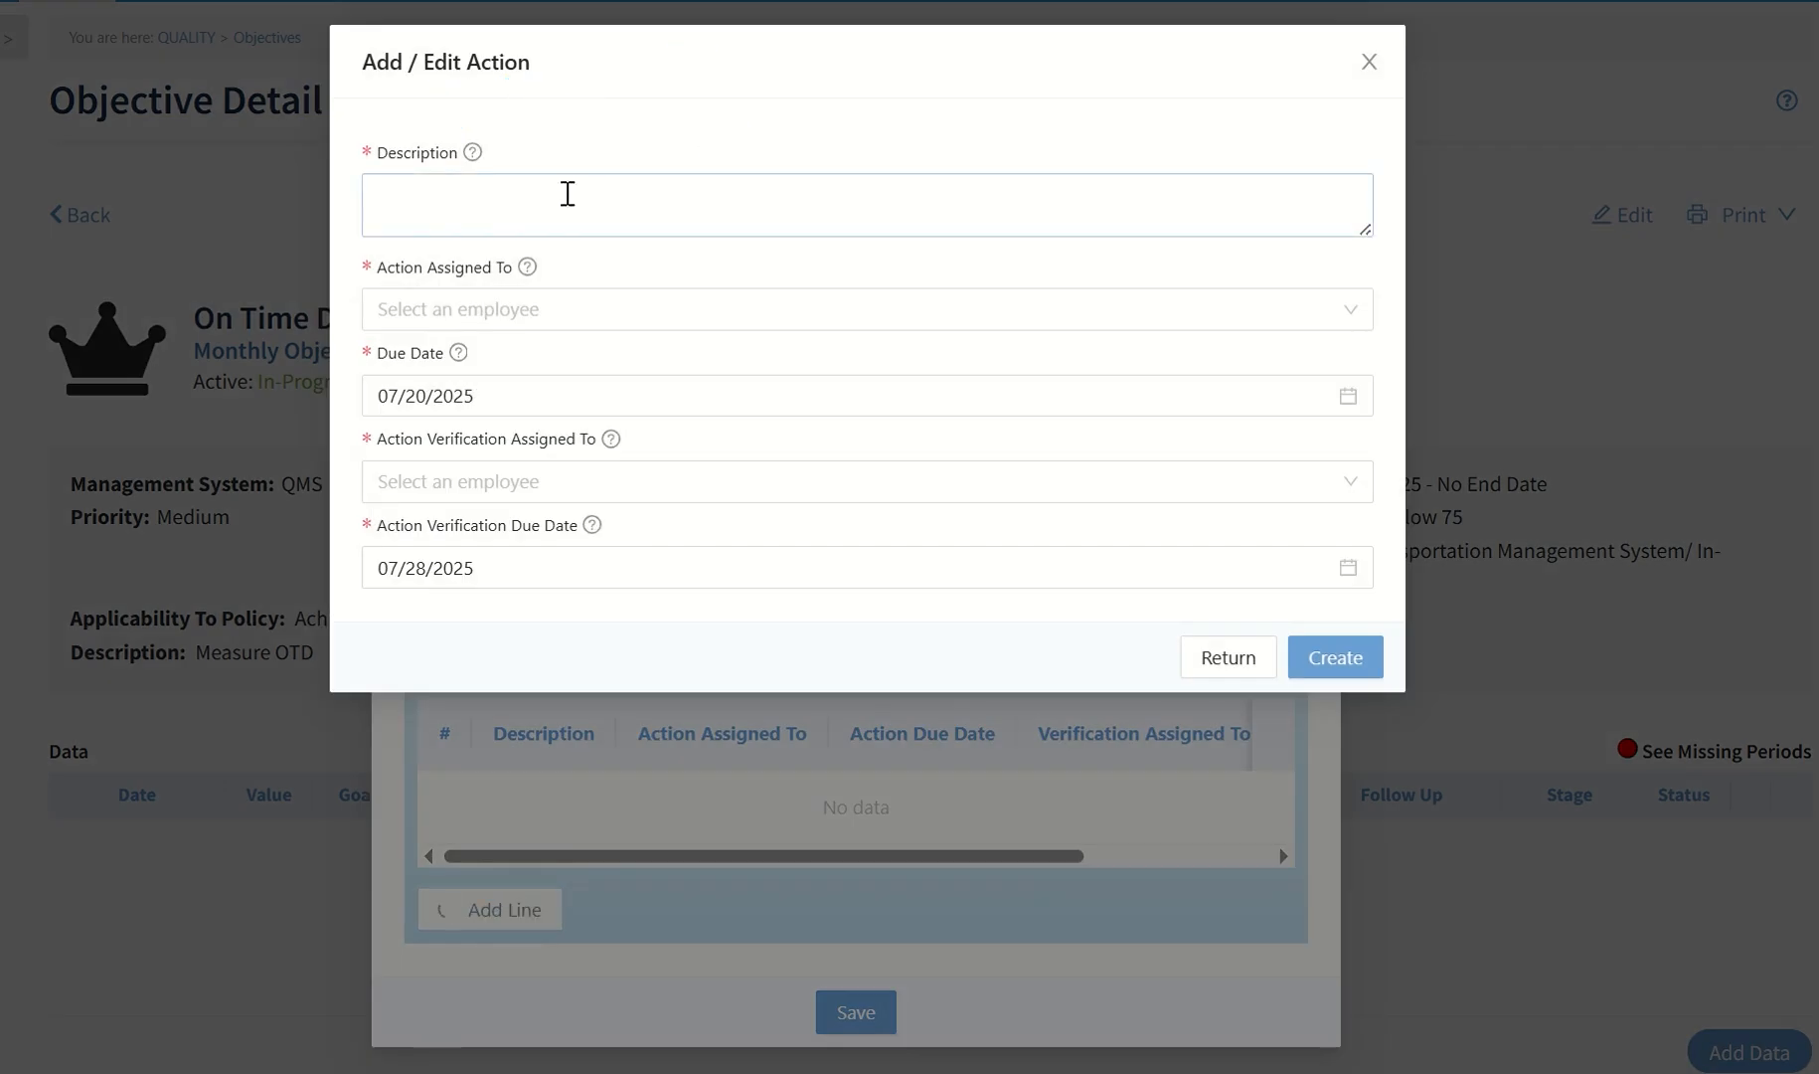
pyautogui.click(621, 308)
pyautogui.click(568, 491)
pyautogui.click(715, 481)
pyautogui.click(629, 587)
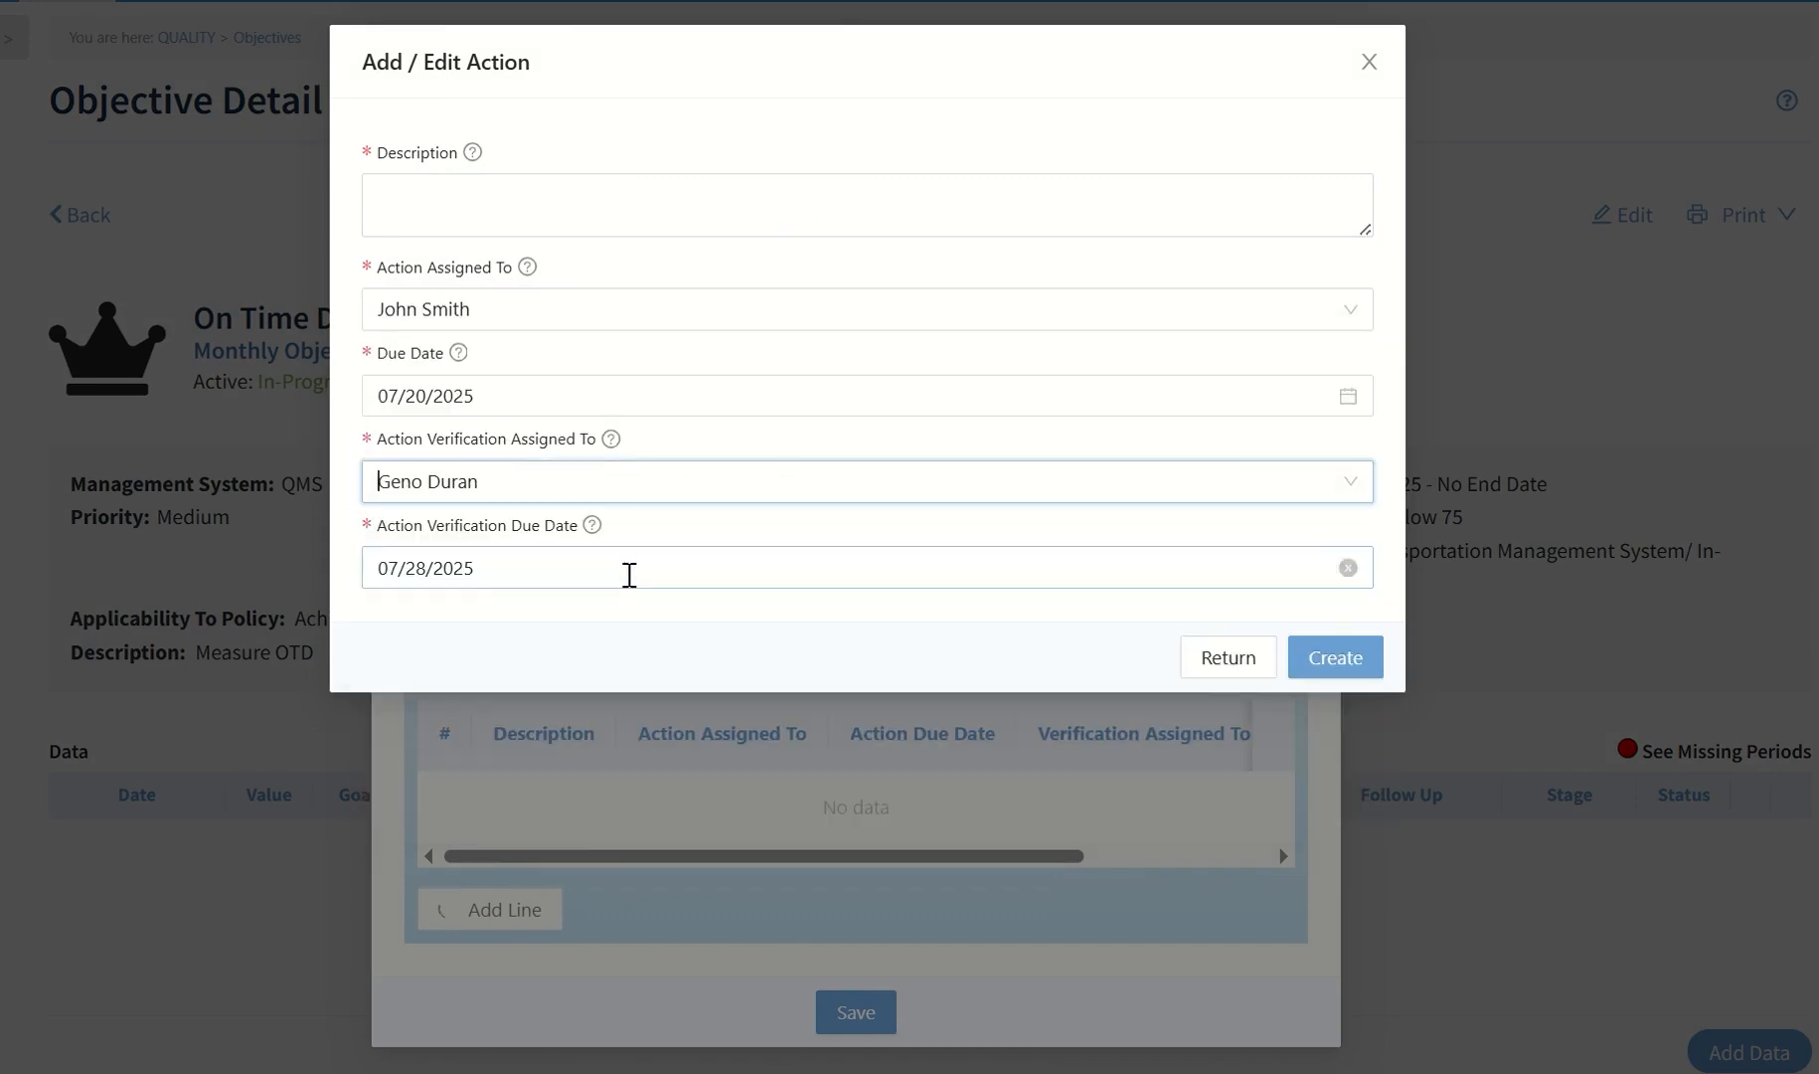
pyautogui.click(1210, 658)
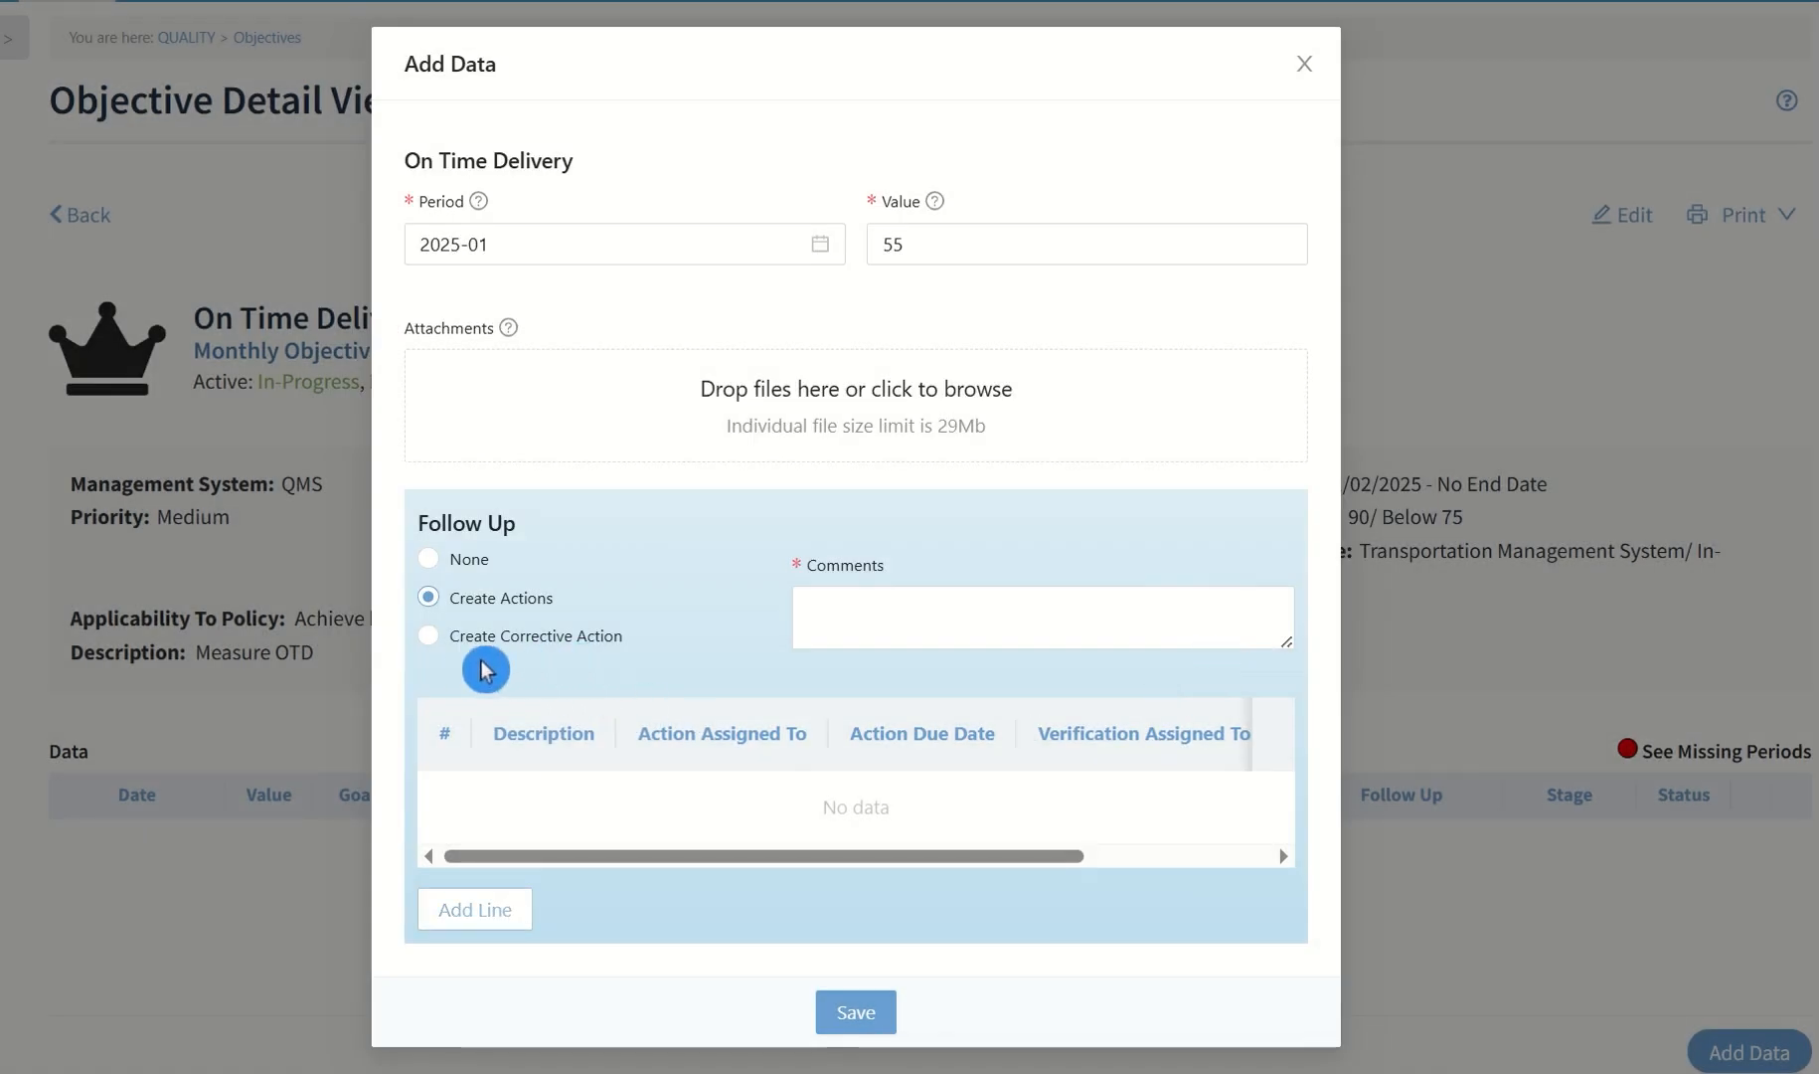
# Set the follow-up to Create Corrective Action with comment "Please investigate the issue causing this." and assign the RCA and effectiveness review employees
pyautogui.click(430, 637)
pyautogui.click(764, 824)
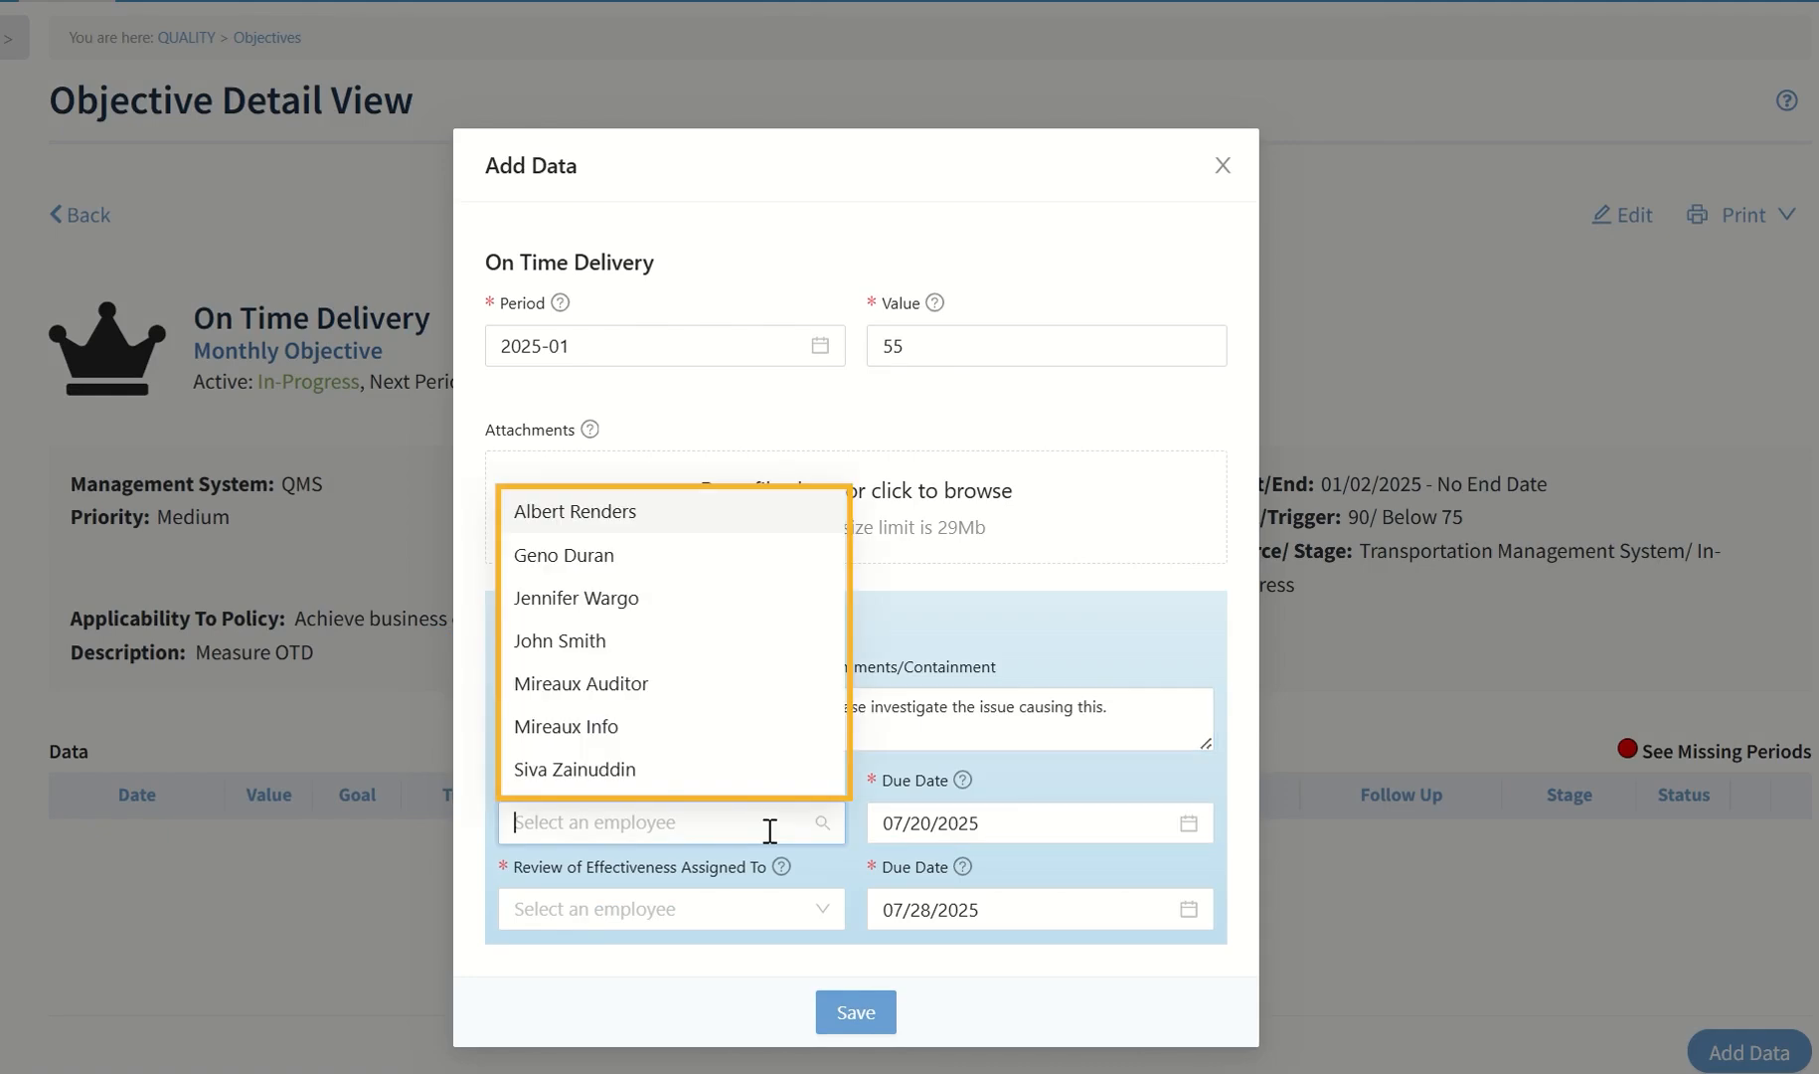
pyautogui.click(614, 651)
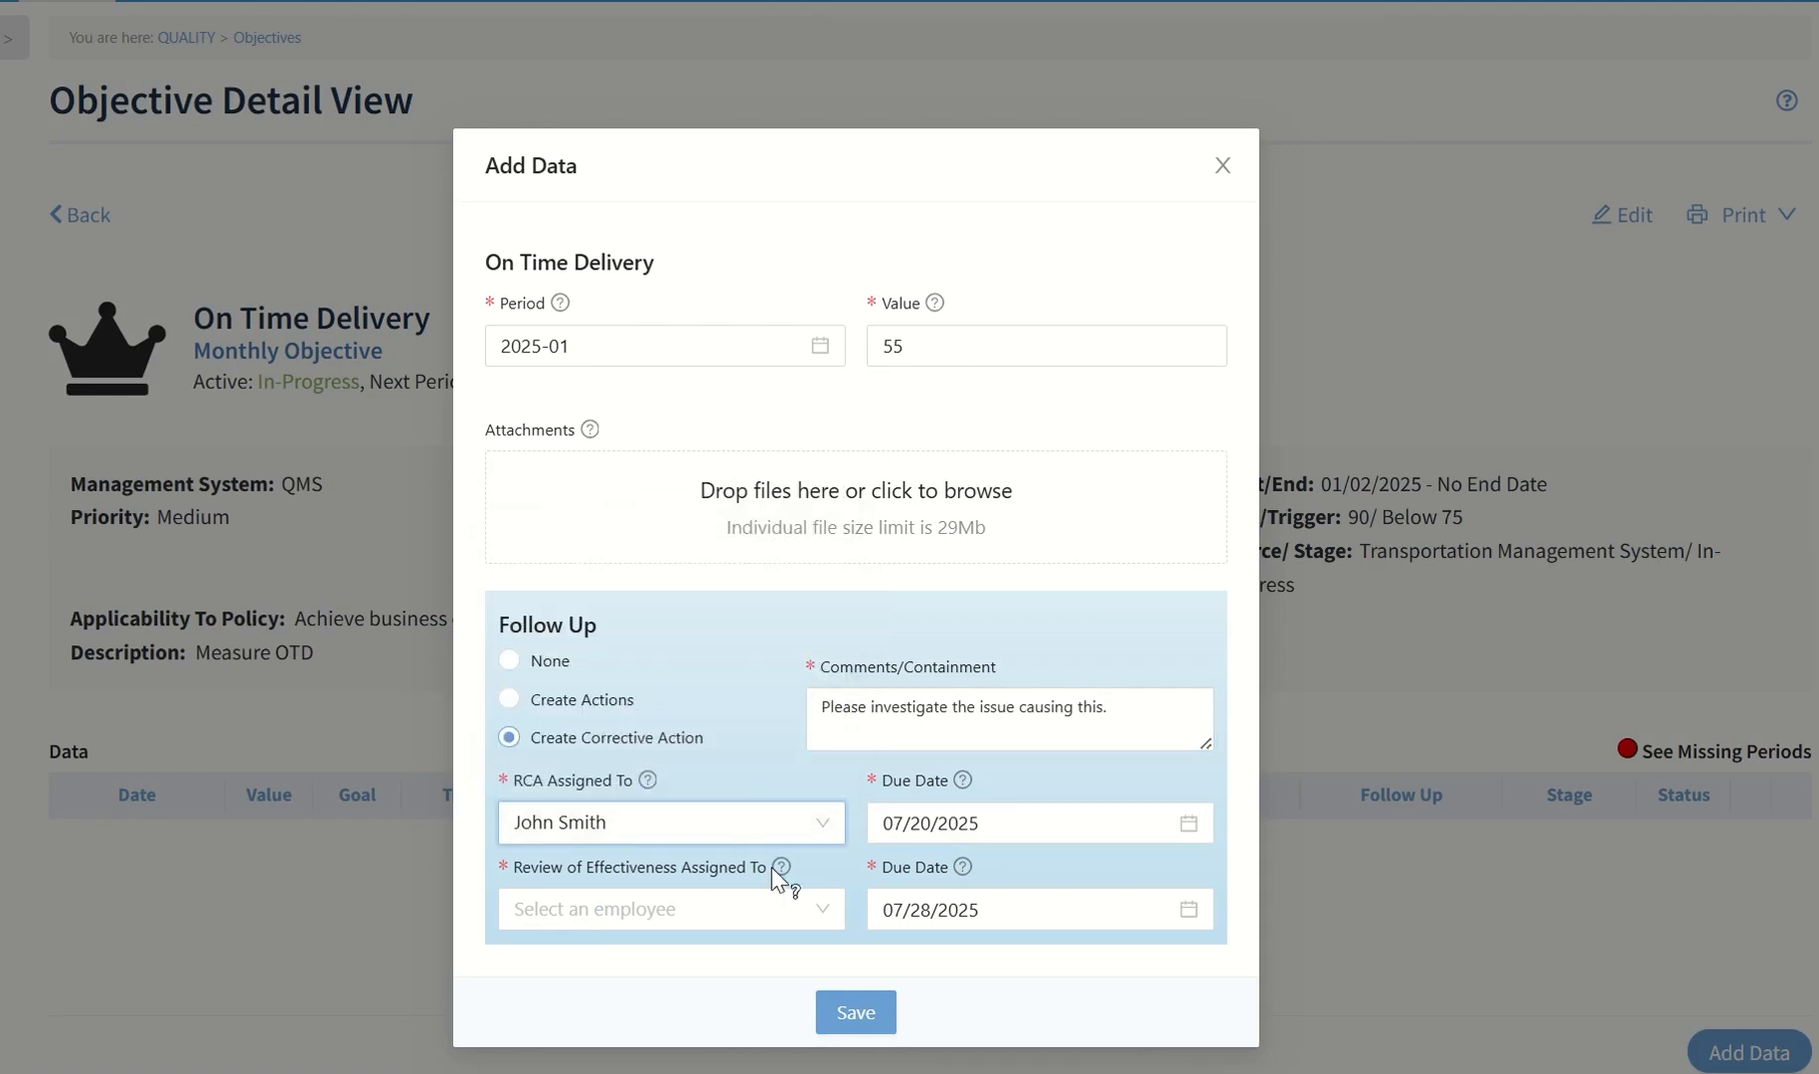
pyautogui.click(711, 904)
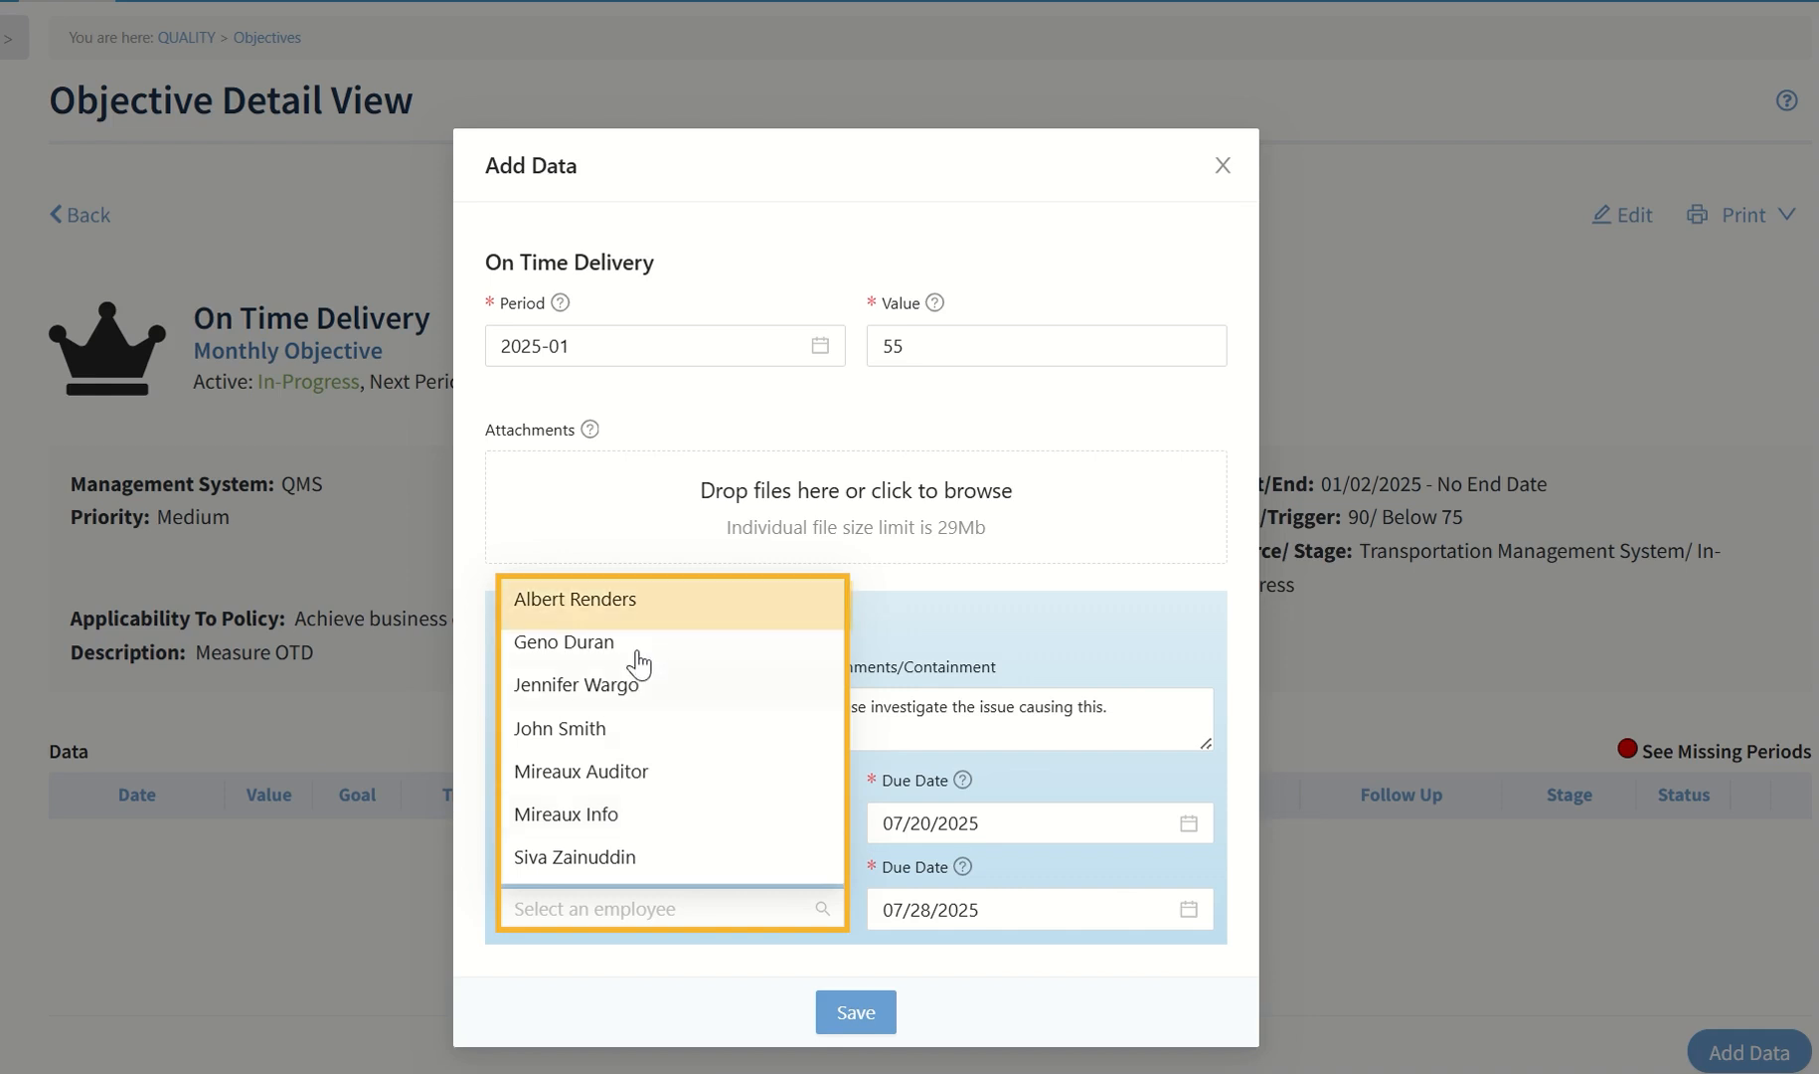
pyautogui.click(624, 600)
# Set the effectiveness review due date to 07/31/2025, attach OTD.pdf, and save the data entry
pyautogui.click(1039, 907)
pyautogui.click(1099, 758)
pyautogui.moveTo(1198, 758); pyautogui.dragTo(952, 522)
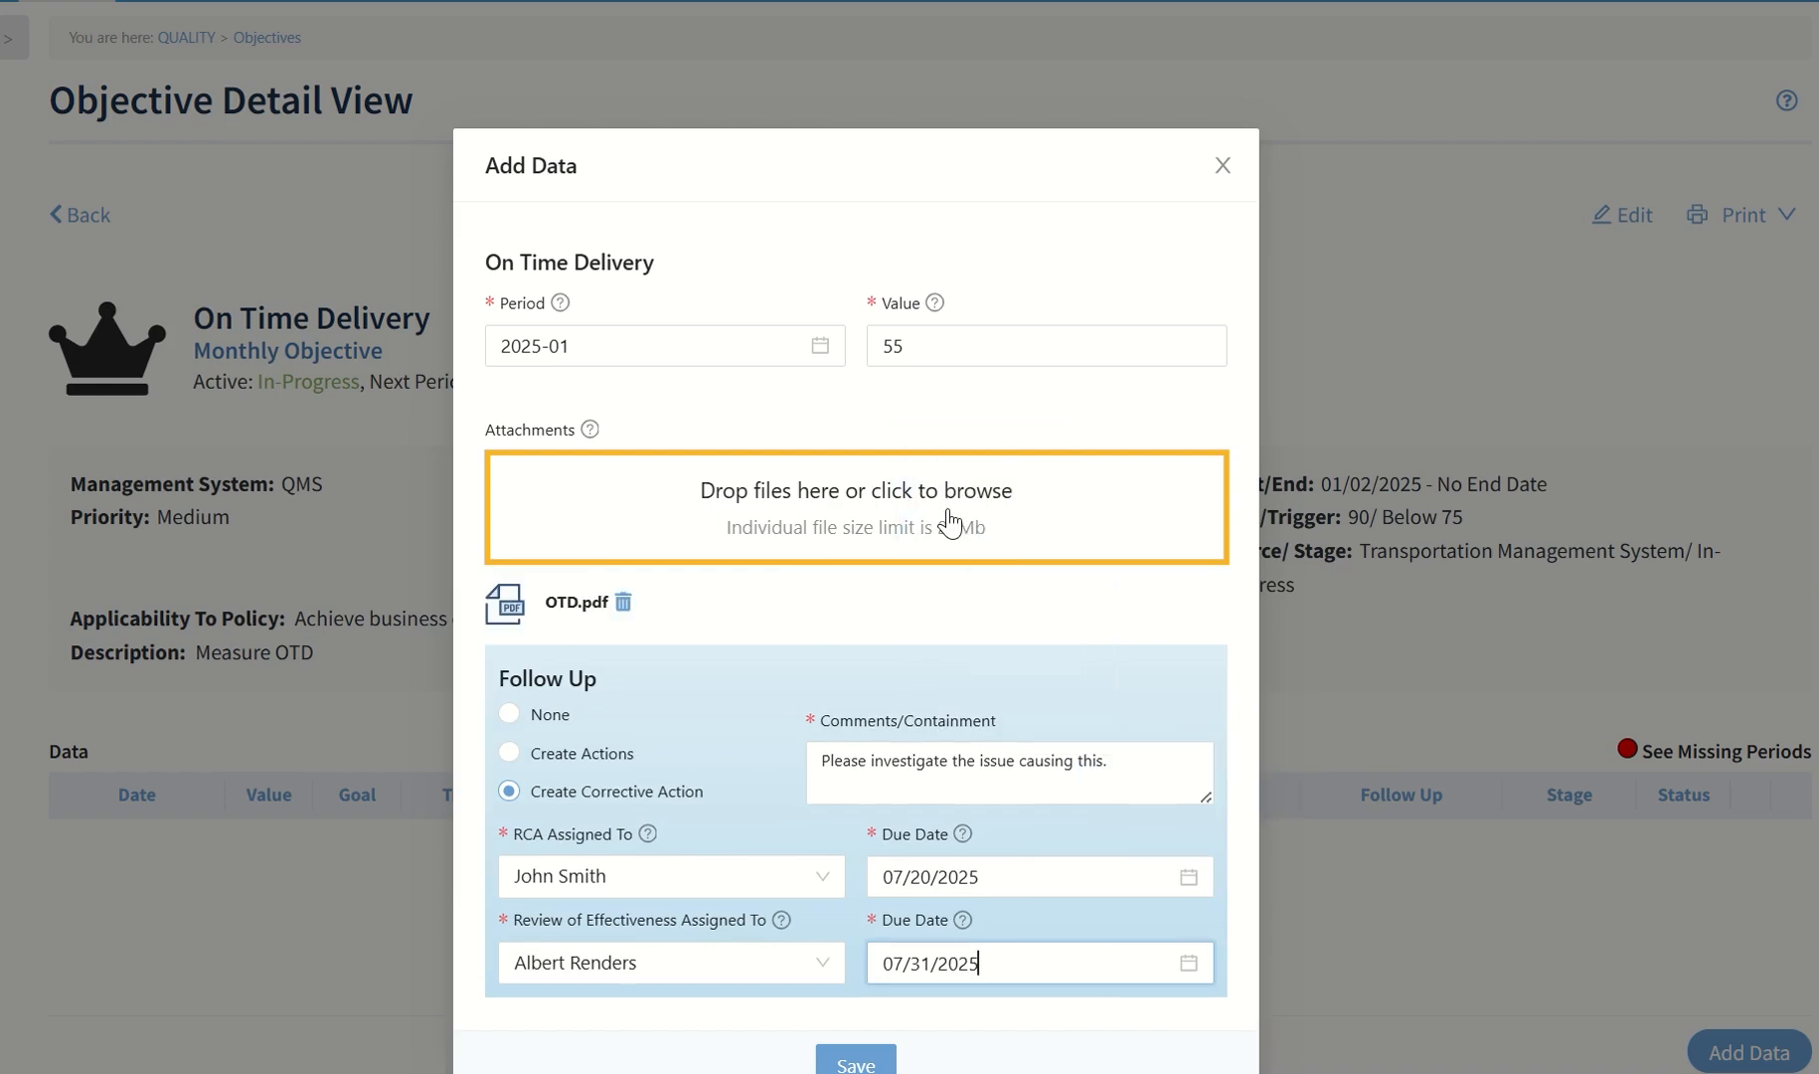
pyautogui.click(850, 1062)
pyautogui.click(849, 1062)
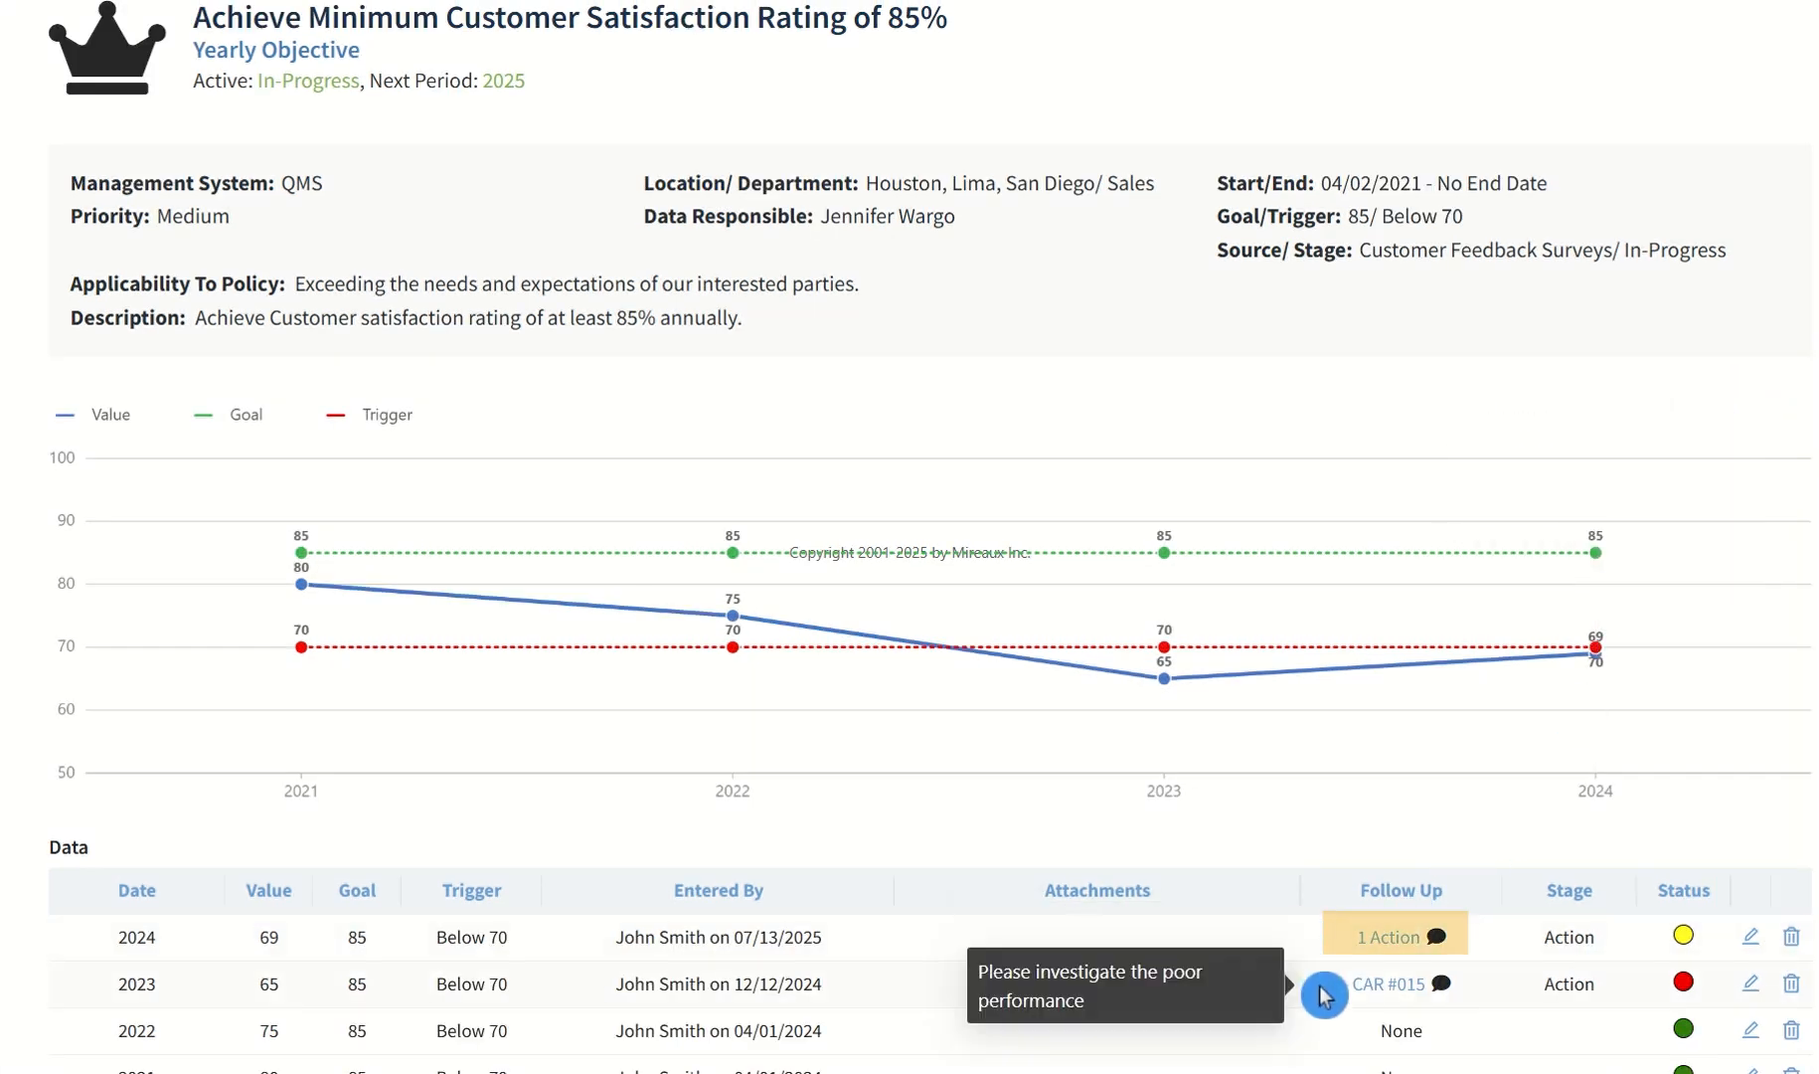
# Open CAR #015 for the 2023 customer satisfaction period and review its root cause analysis, actions and verification, effectiveness review, and history
pyautogui.click(1402, 990)
pyautogui.scroll(-1, 1471, 853)
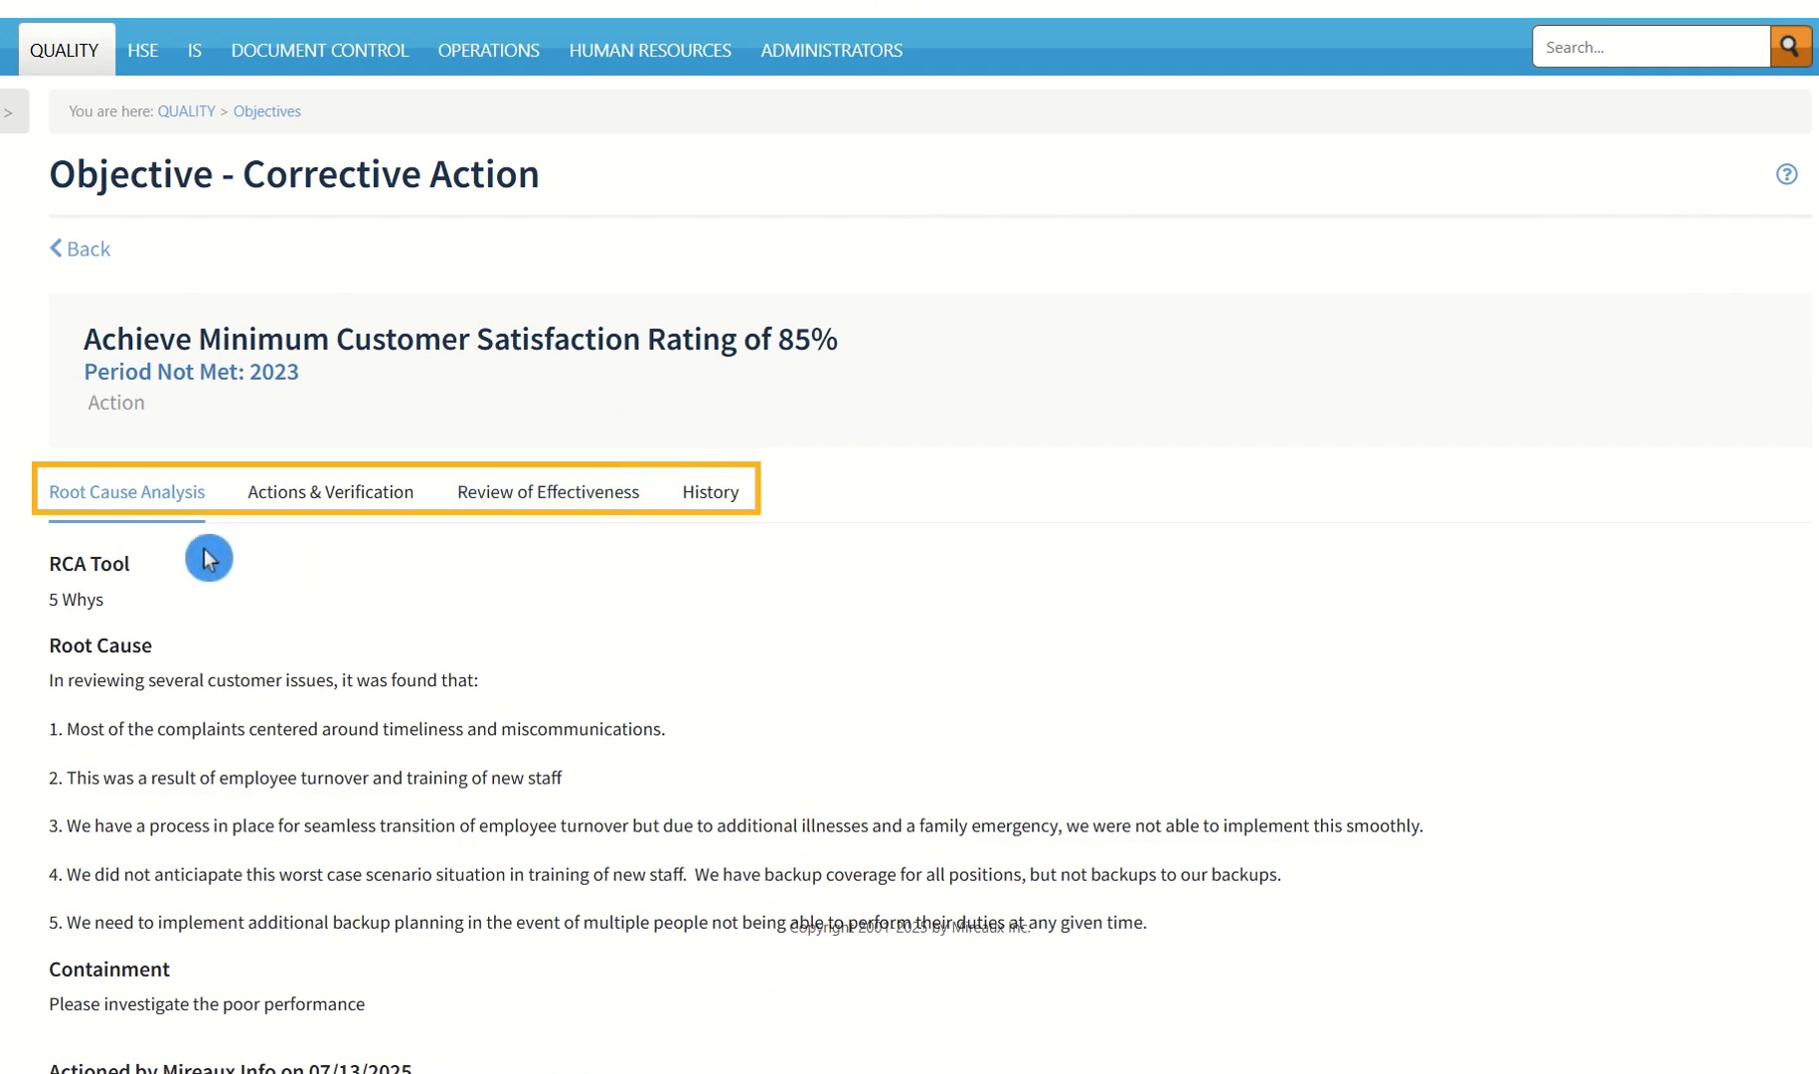
pyautogui.click(339, 507)
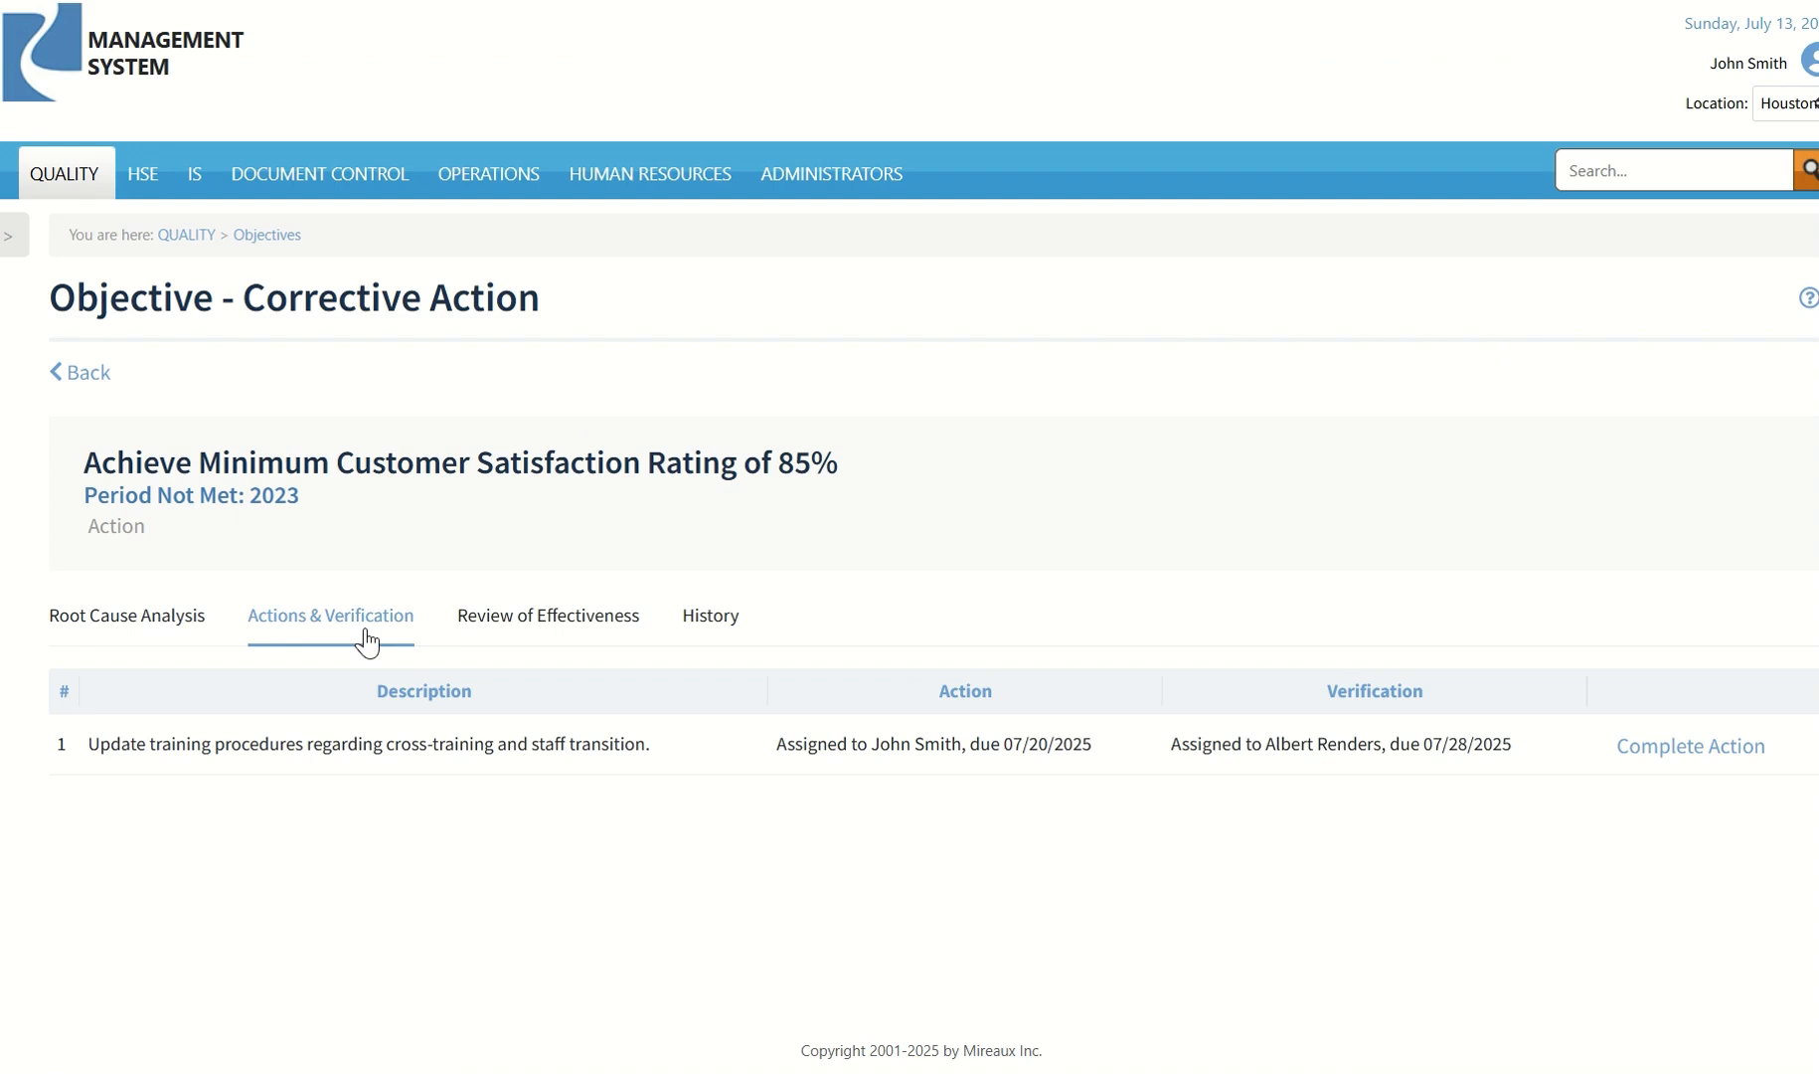
pyautogui.click(549, 634)
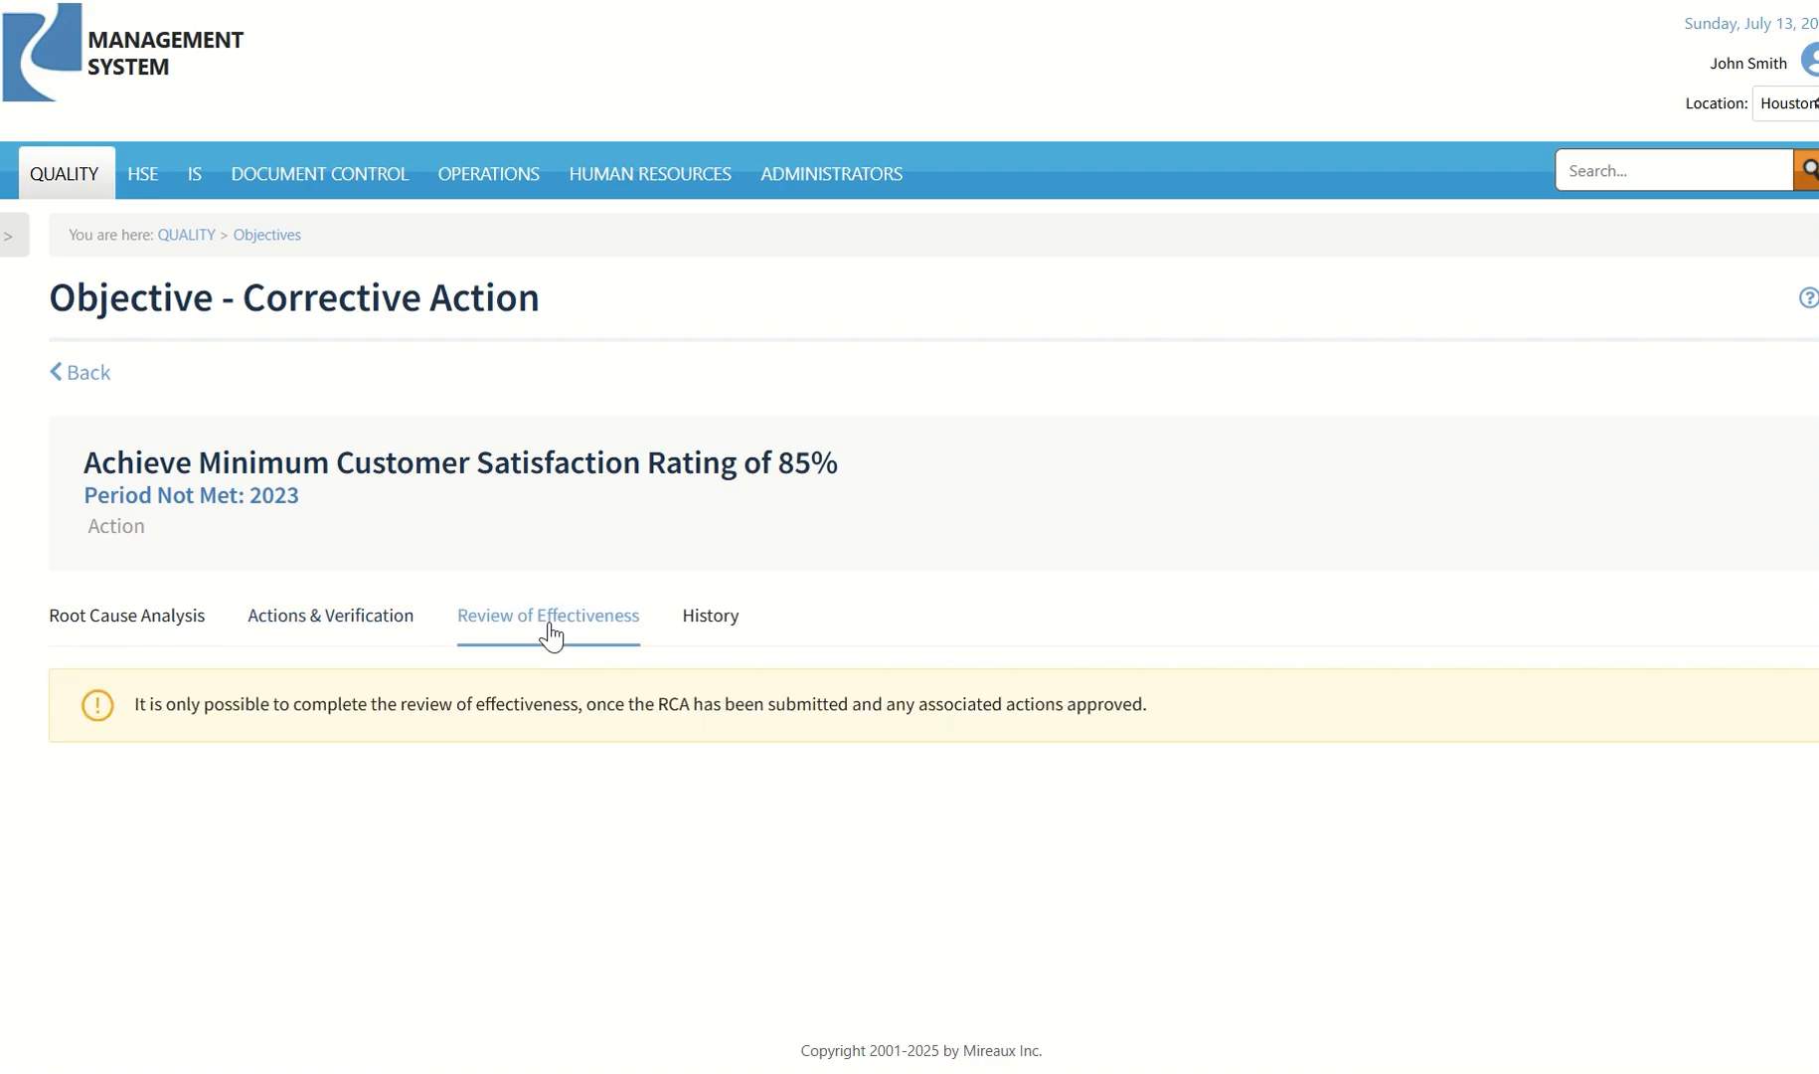
pyautogui.click(714, 626)
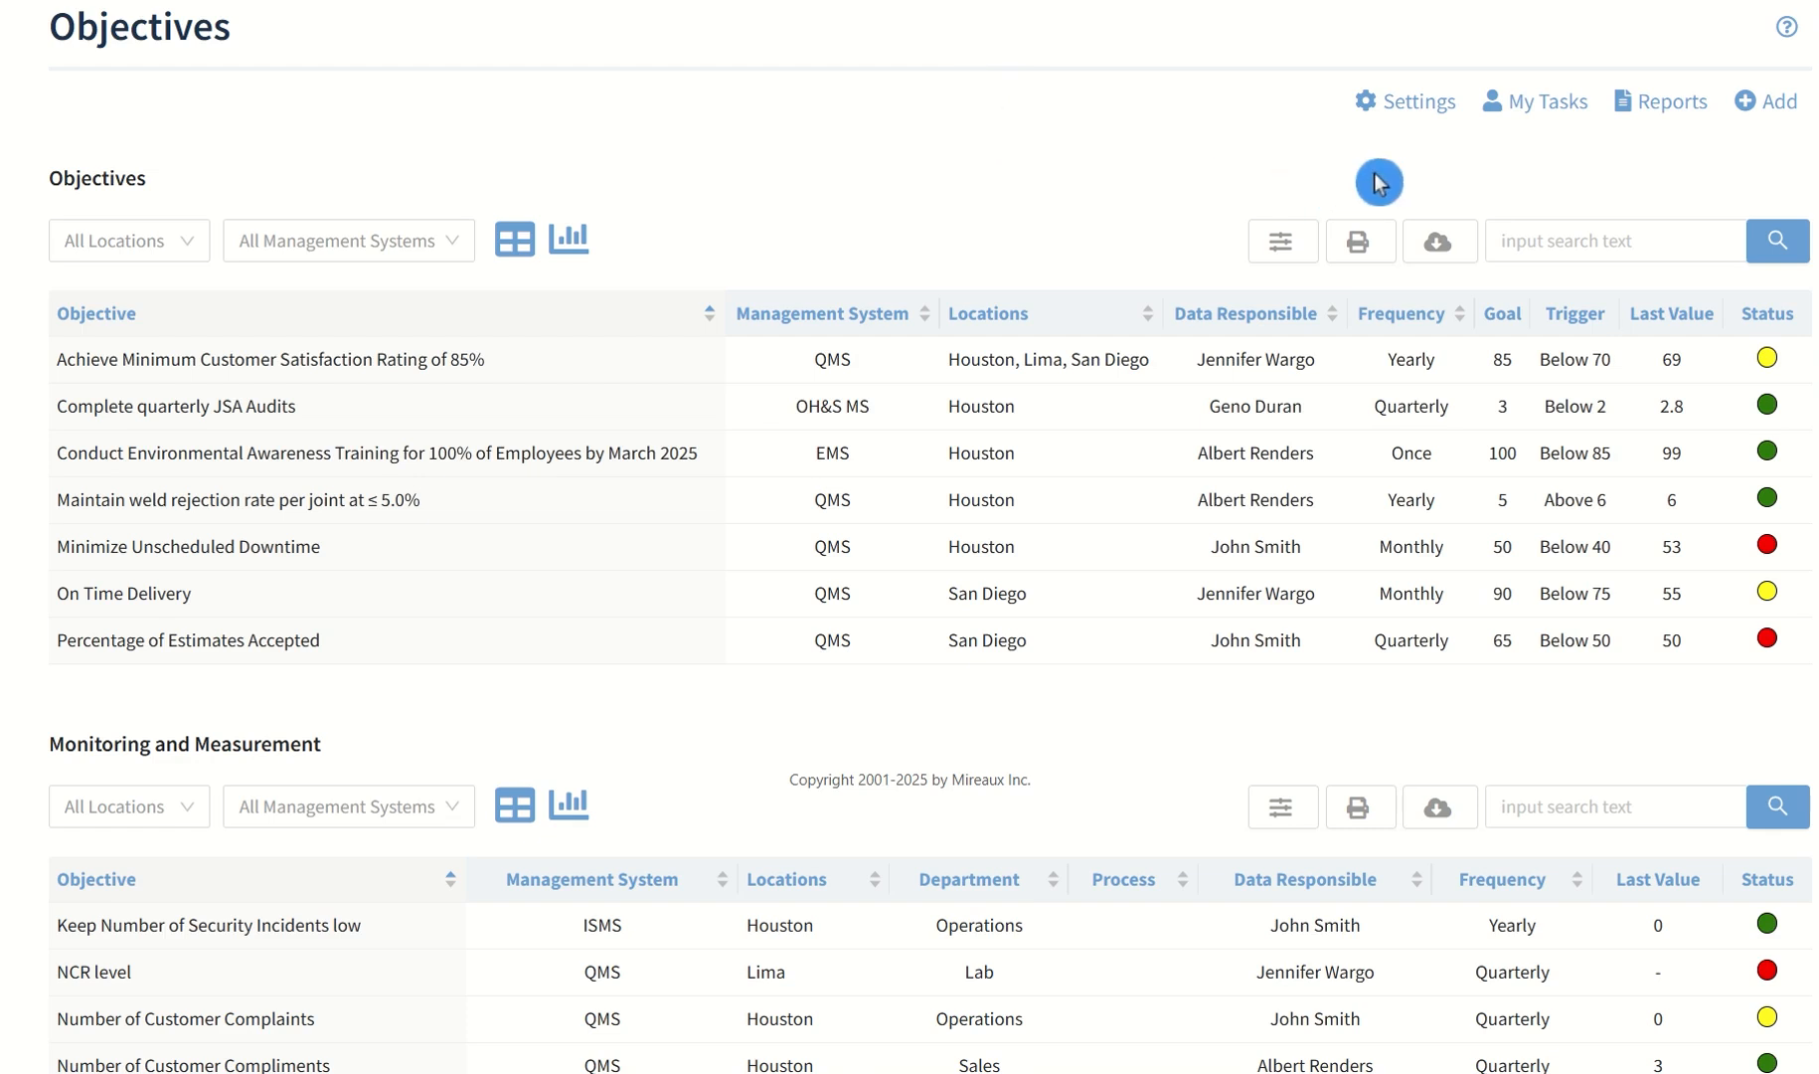
# Examine the Objectives app's general settings from field controls to objectives applicability, and view the follow-up settings
pyautogui.click(1421, 104)
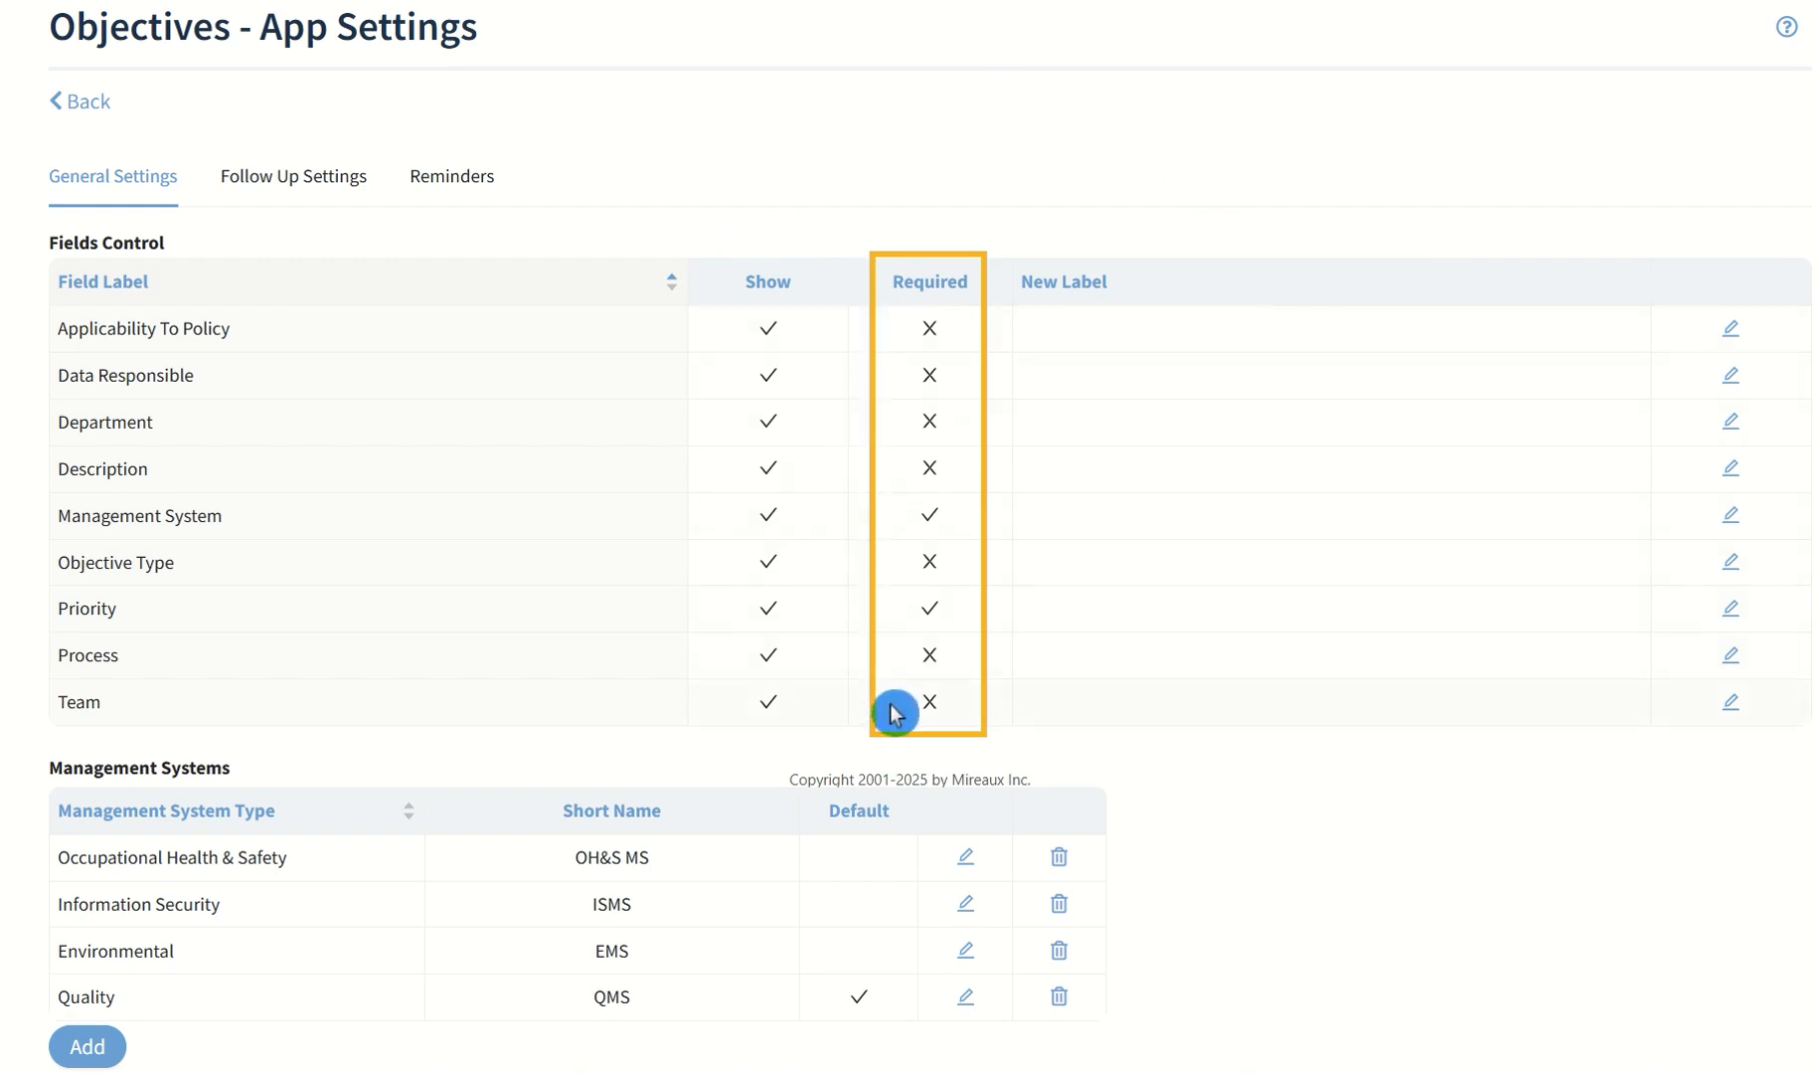
pyautogui.scroll(-2, 894, 712)
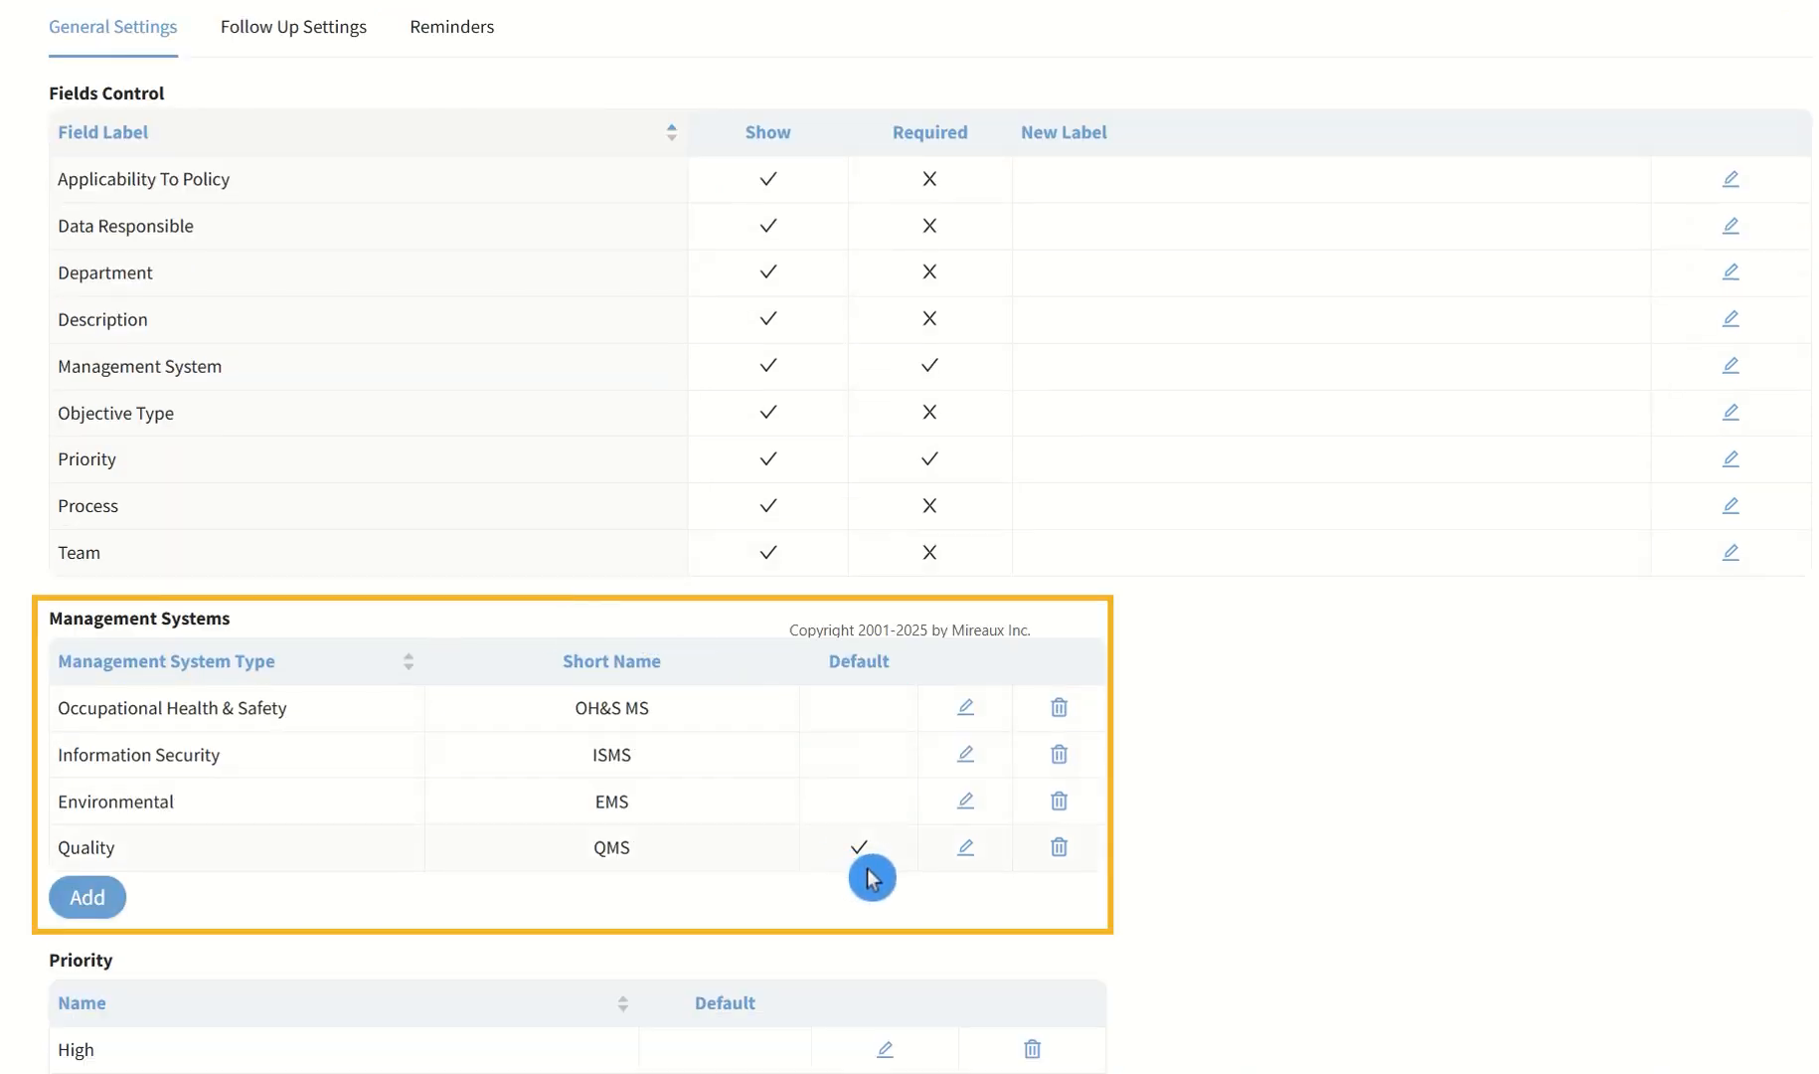
pyautogui.scroll(-1, 870, 878)
pyautogui.scroll(-4, 868, 825)
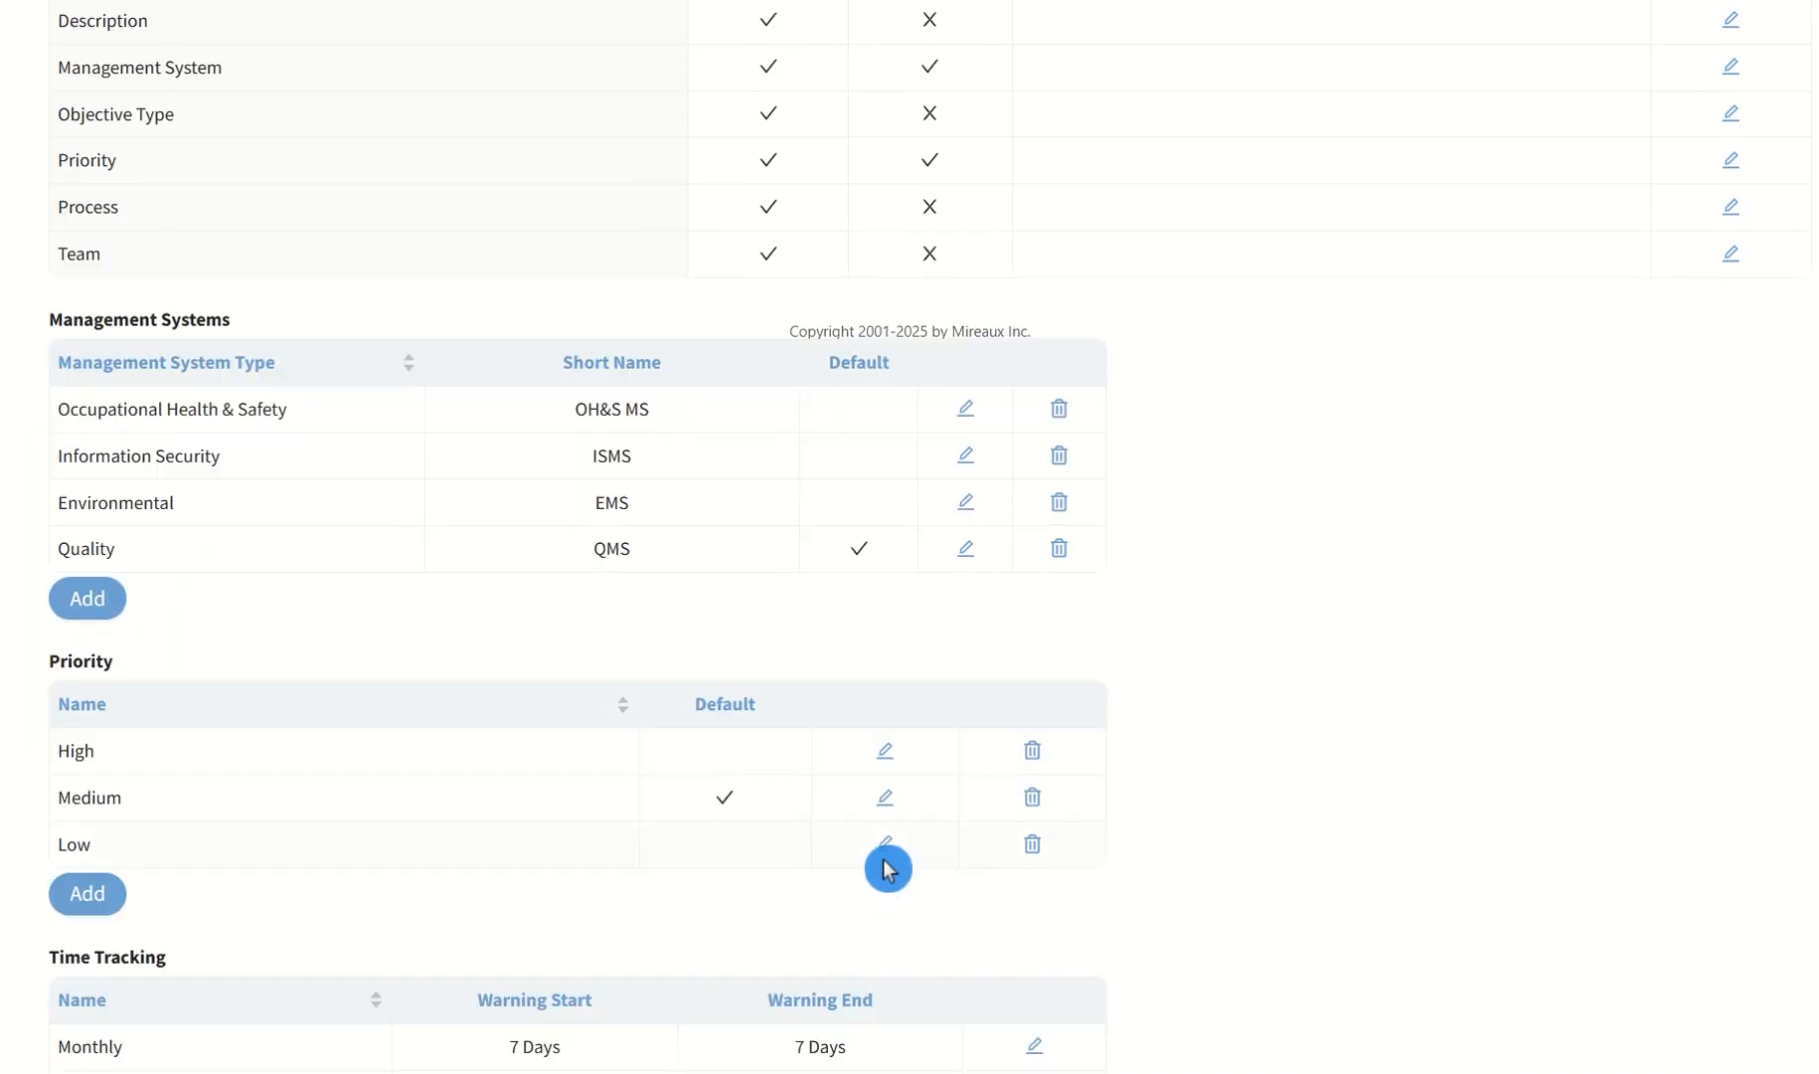
pyautogui.scroll(-2, 1093, 863)
pyautogui.scroll(-4, 1319, 863)
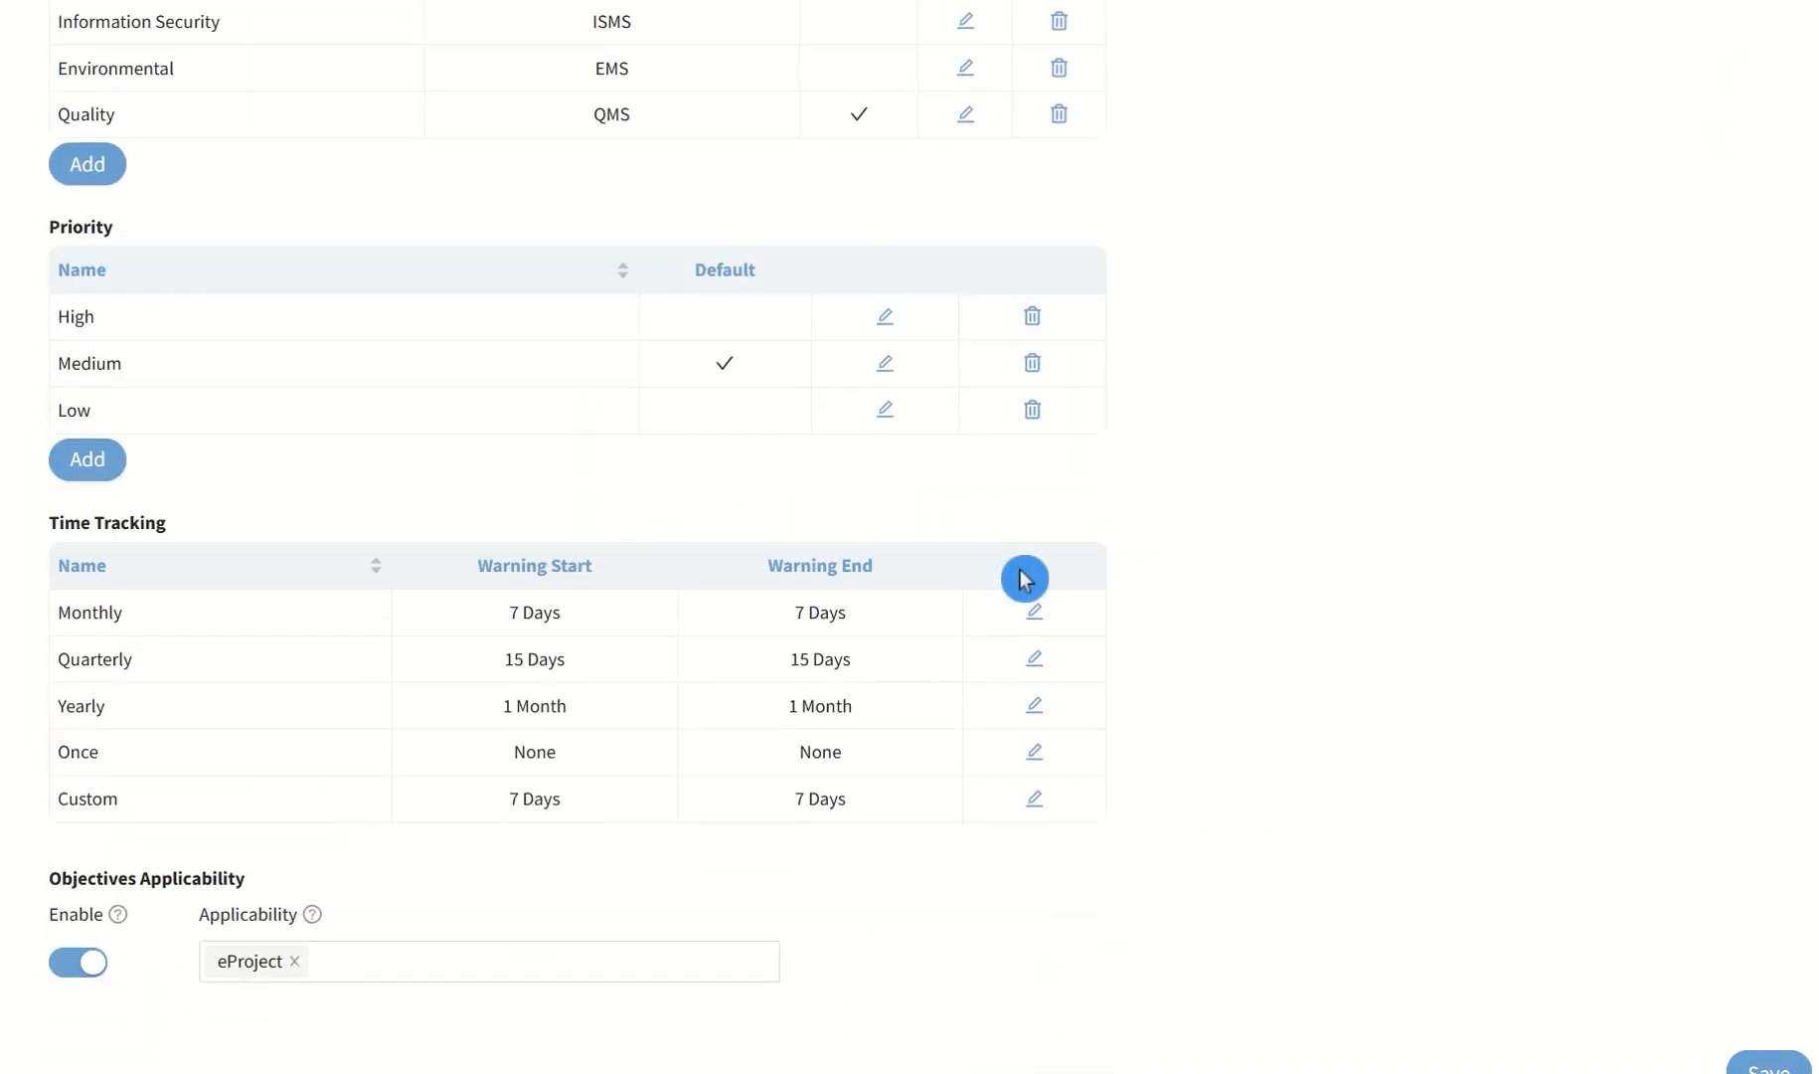
pyautogui.scroll(12, 1271, 662)
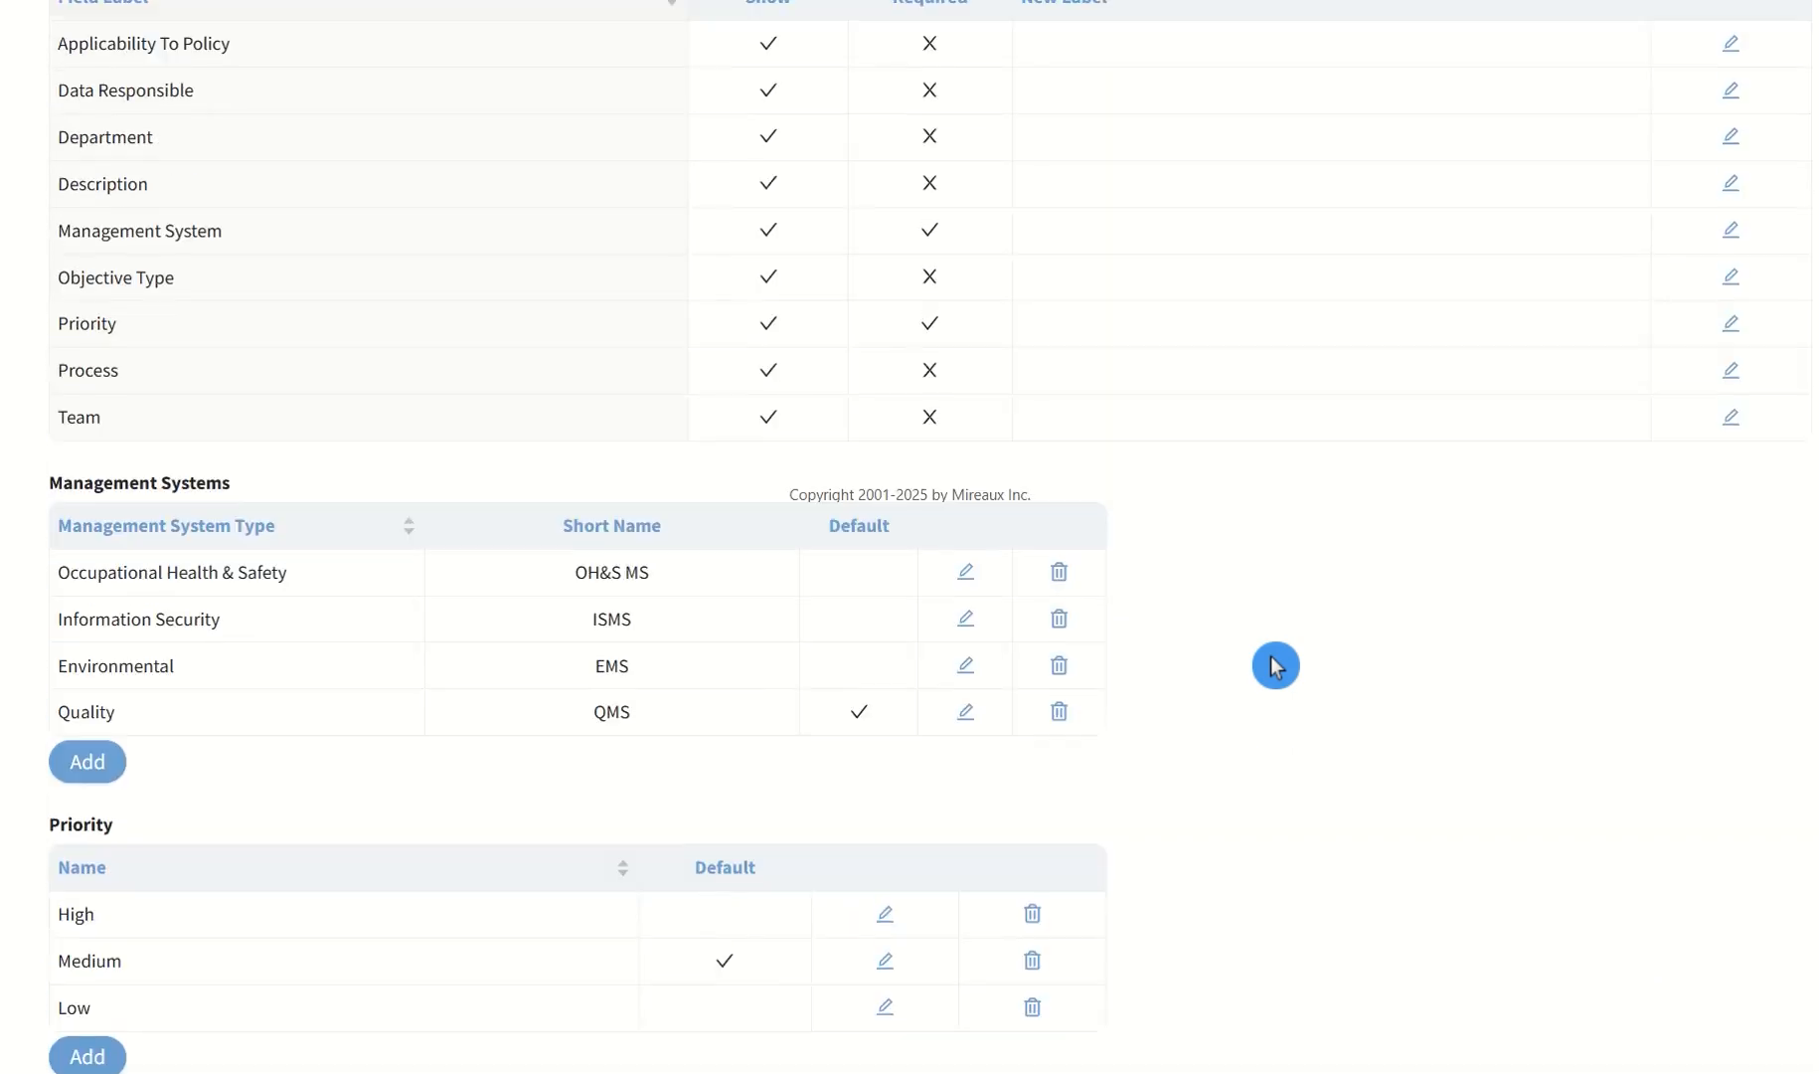
pyautogui.click(304, 192)
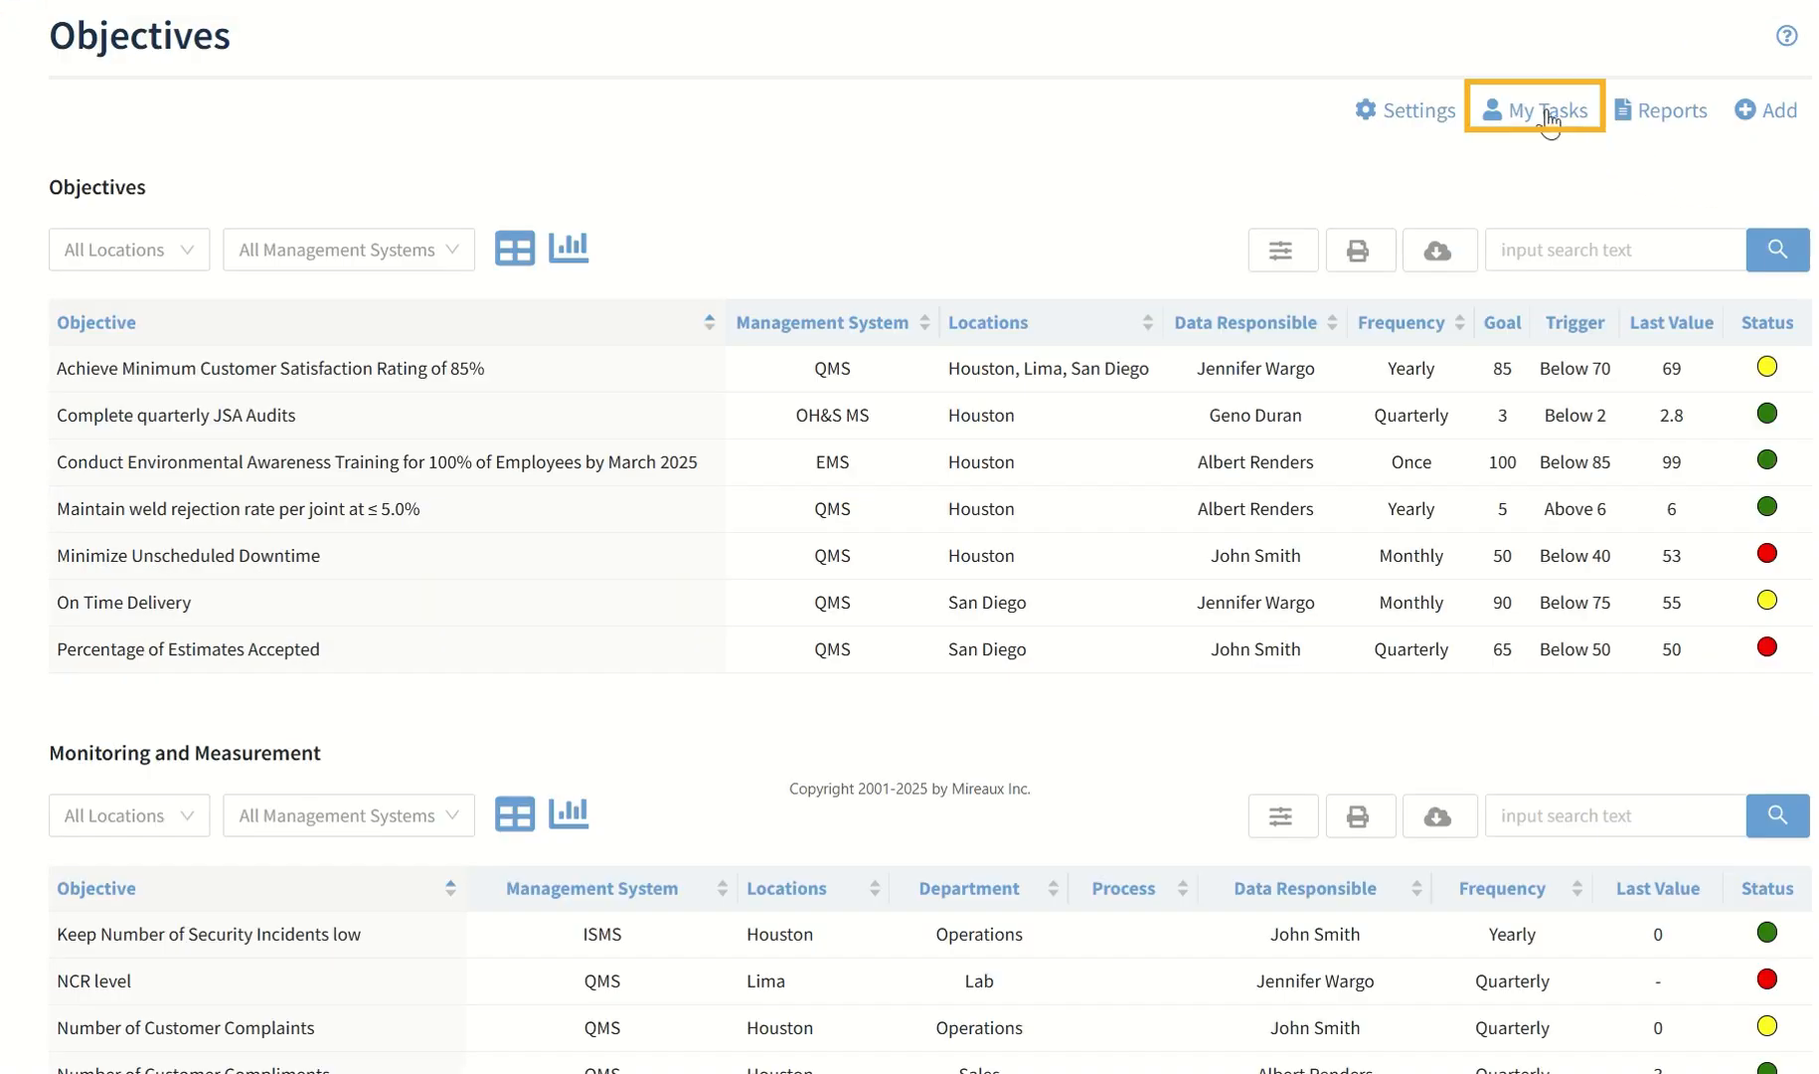
# Review the admin tasks for objectives pending data and follow-up, and view the personal task list
pyautogui.click(1547, 112)
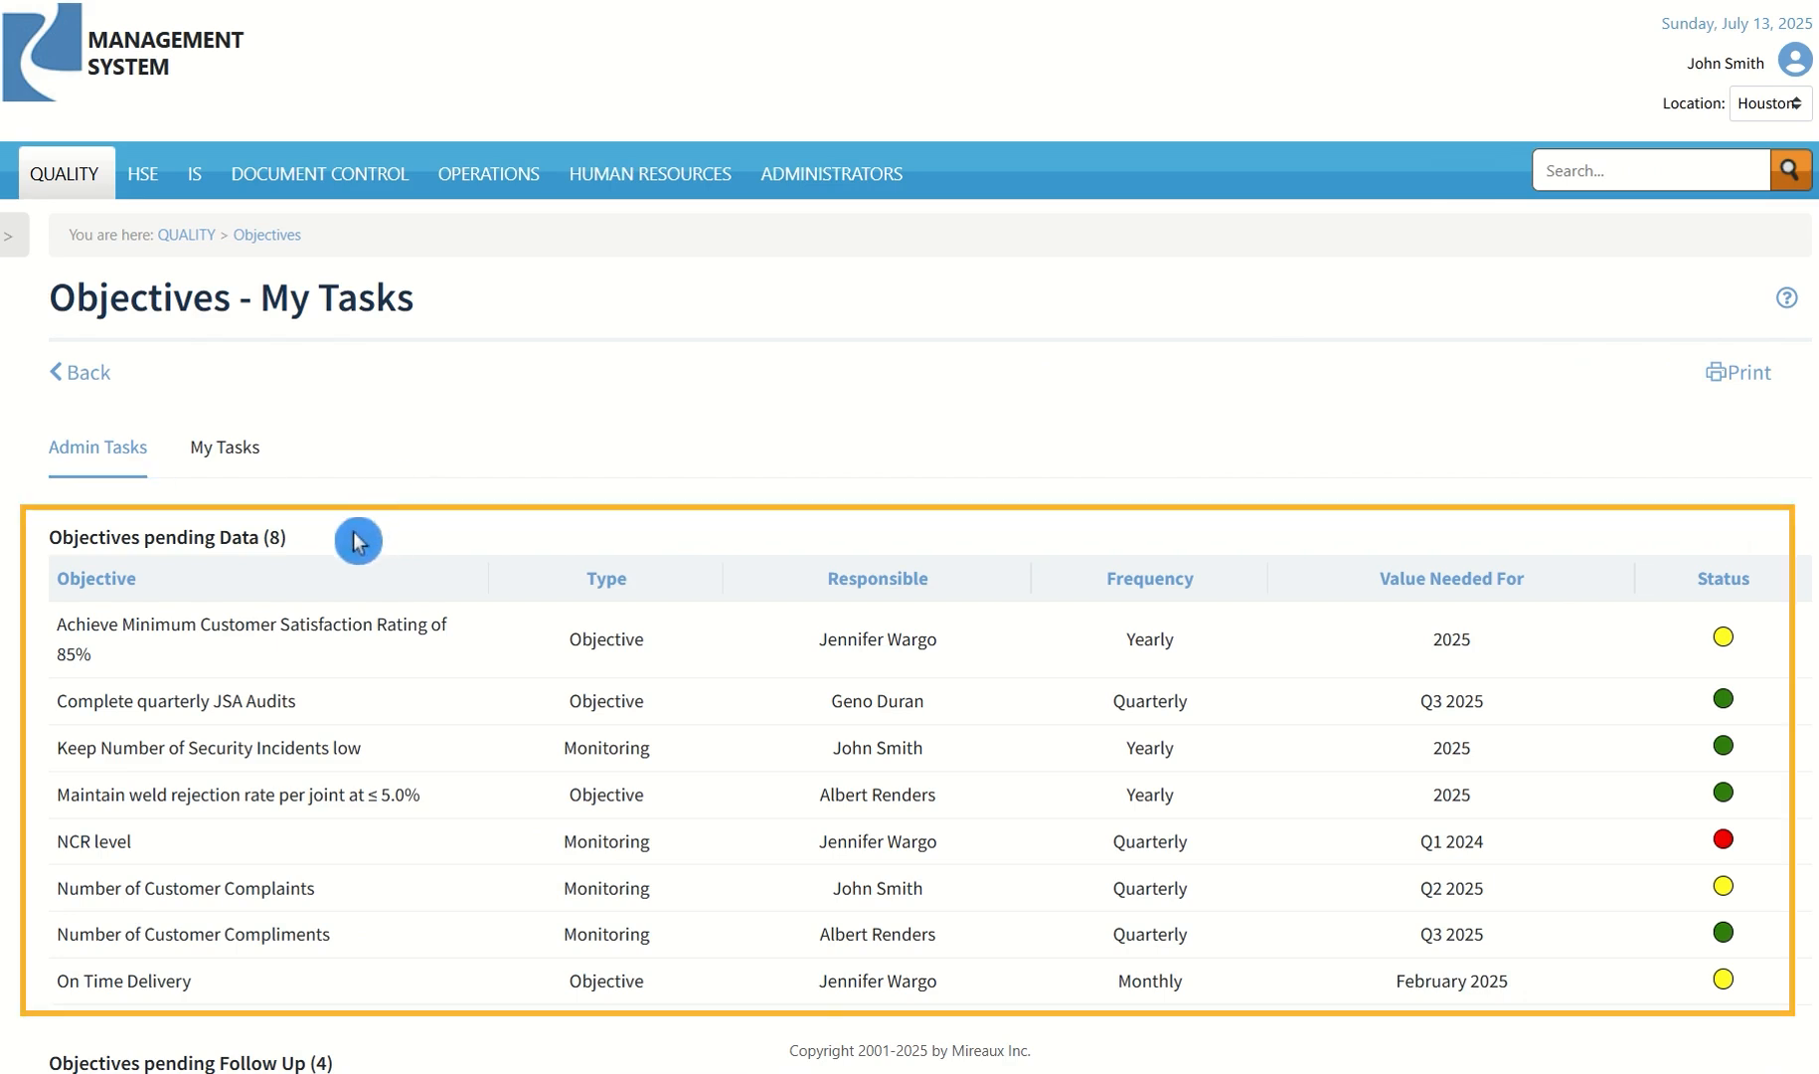
pyautogui.scroll(-1, 447, 515)
pyautogui.scroll(-1, 468, 513)
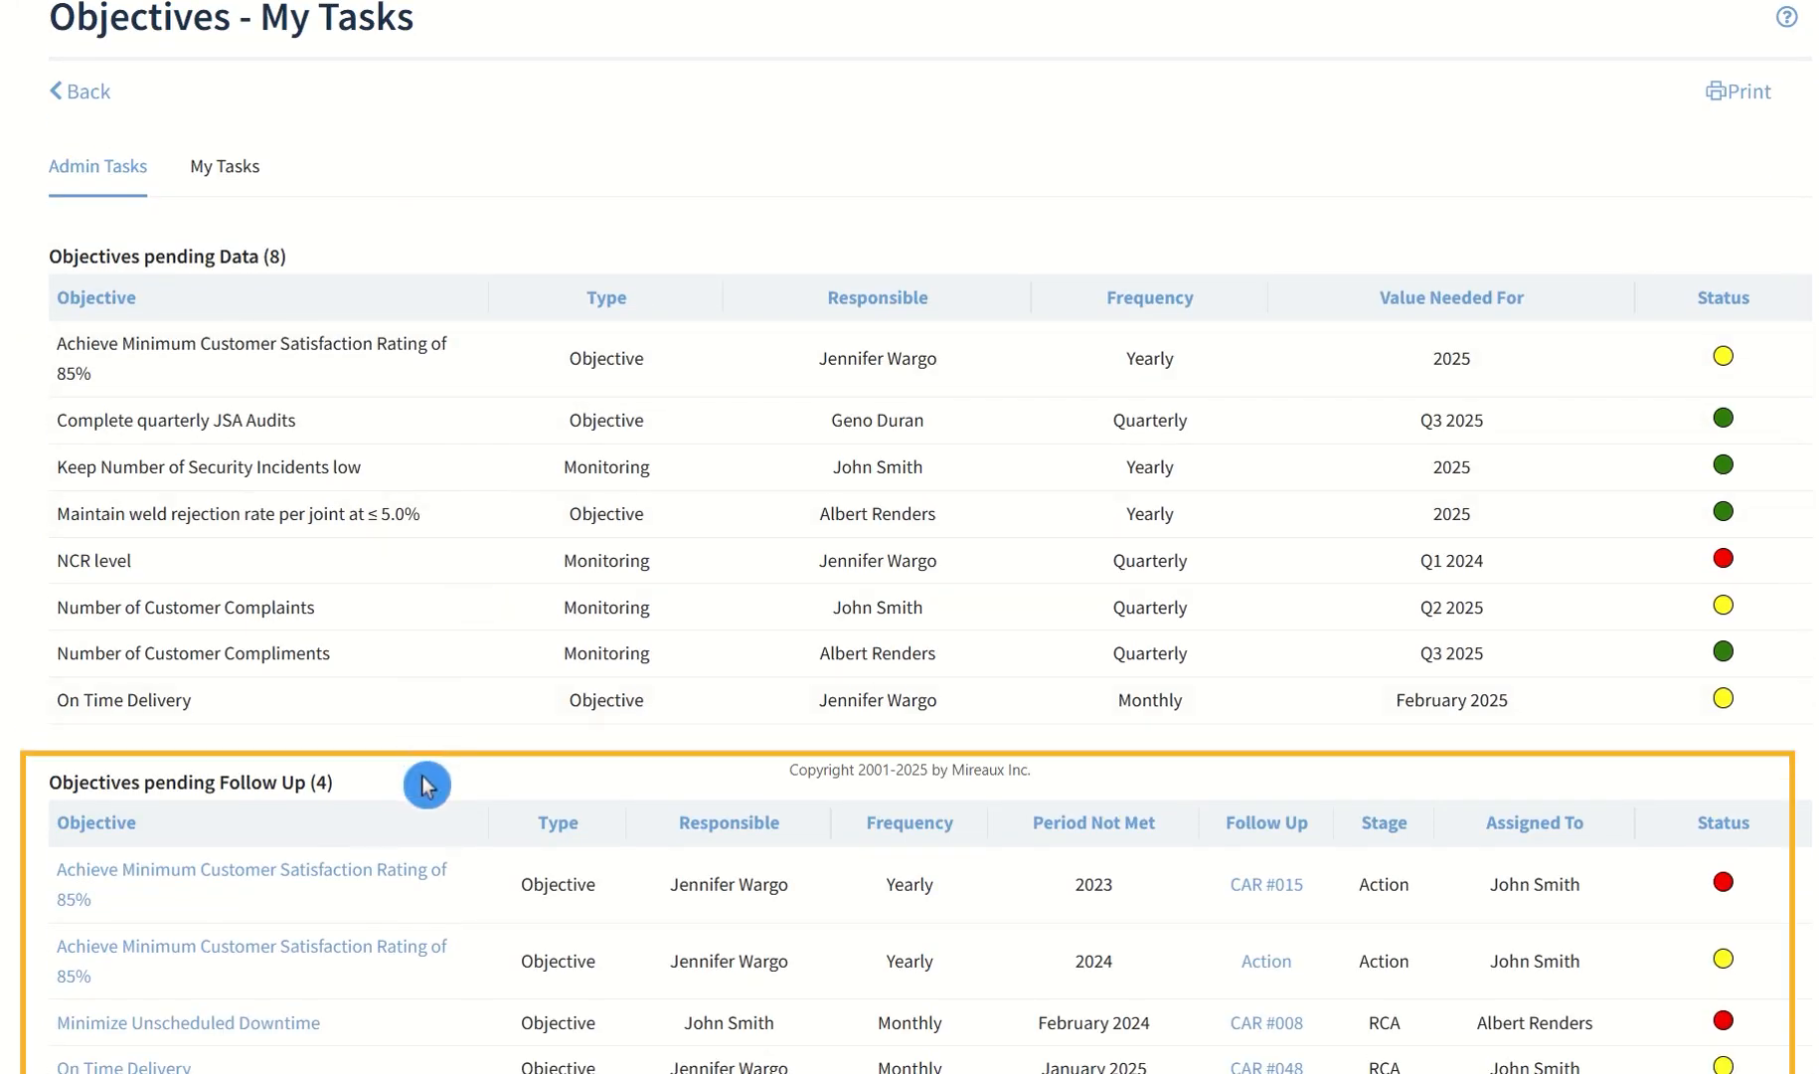
pyautogui.scroll(2, 418, 716)
pyautogui.click(227, 446)
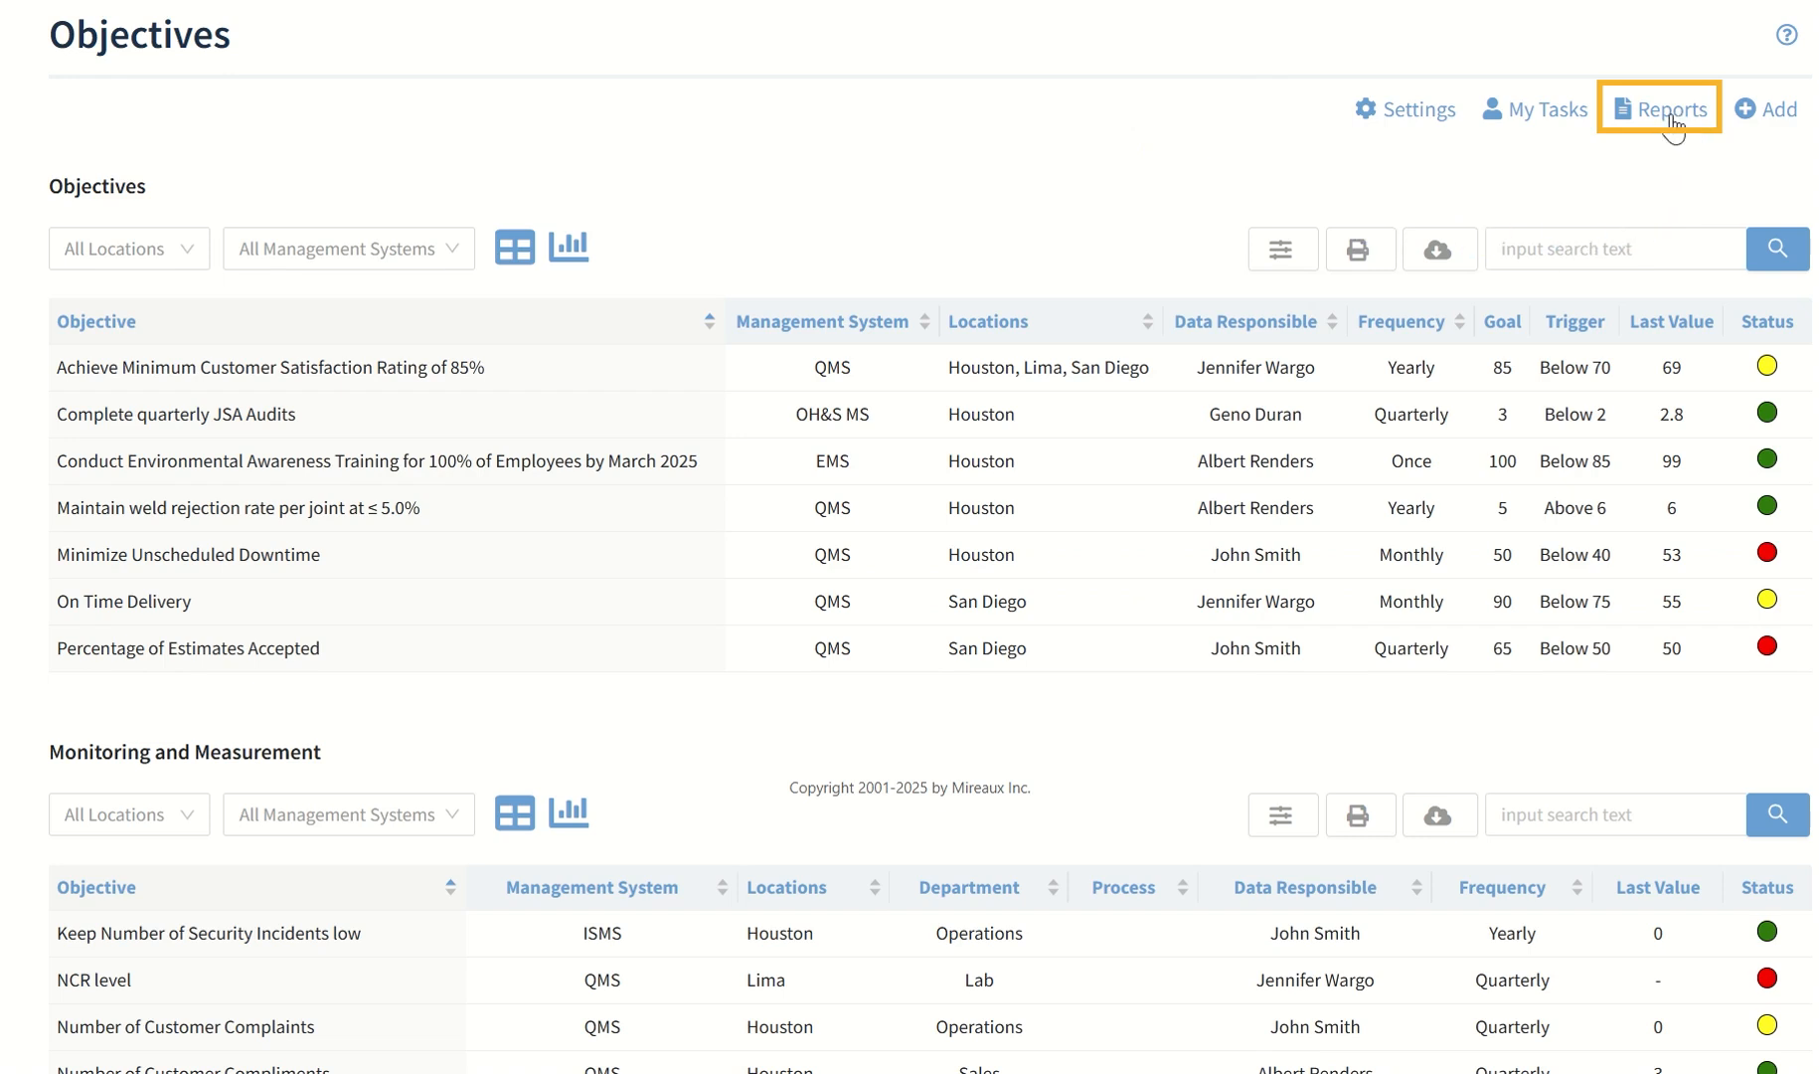
# View the Objectives reports for completed and inactive objectives
pyautogui.click(1671, 116)
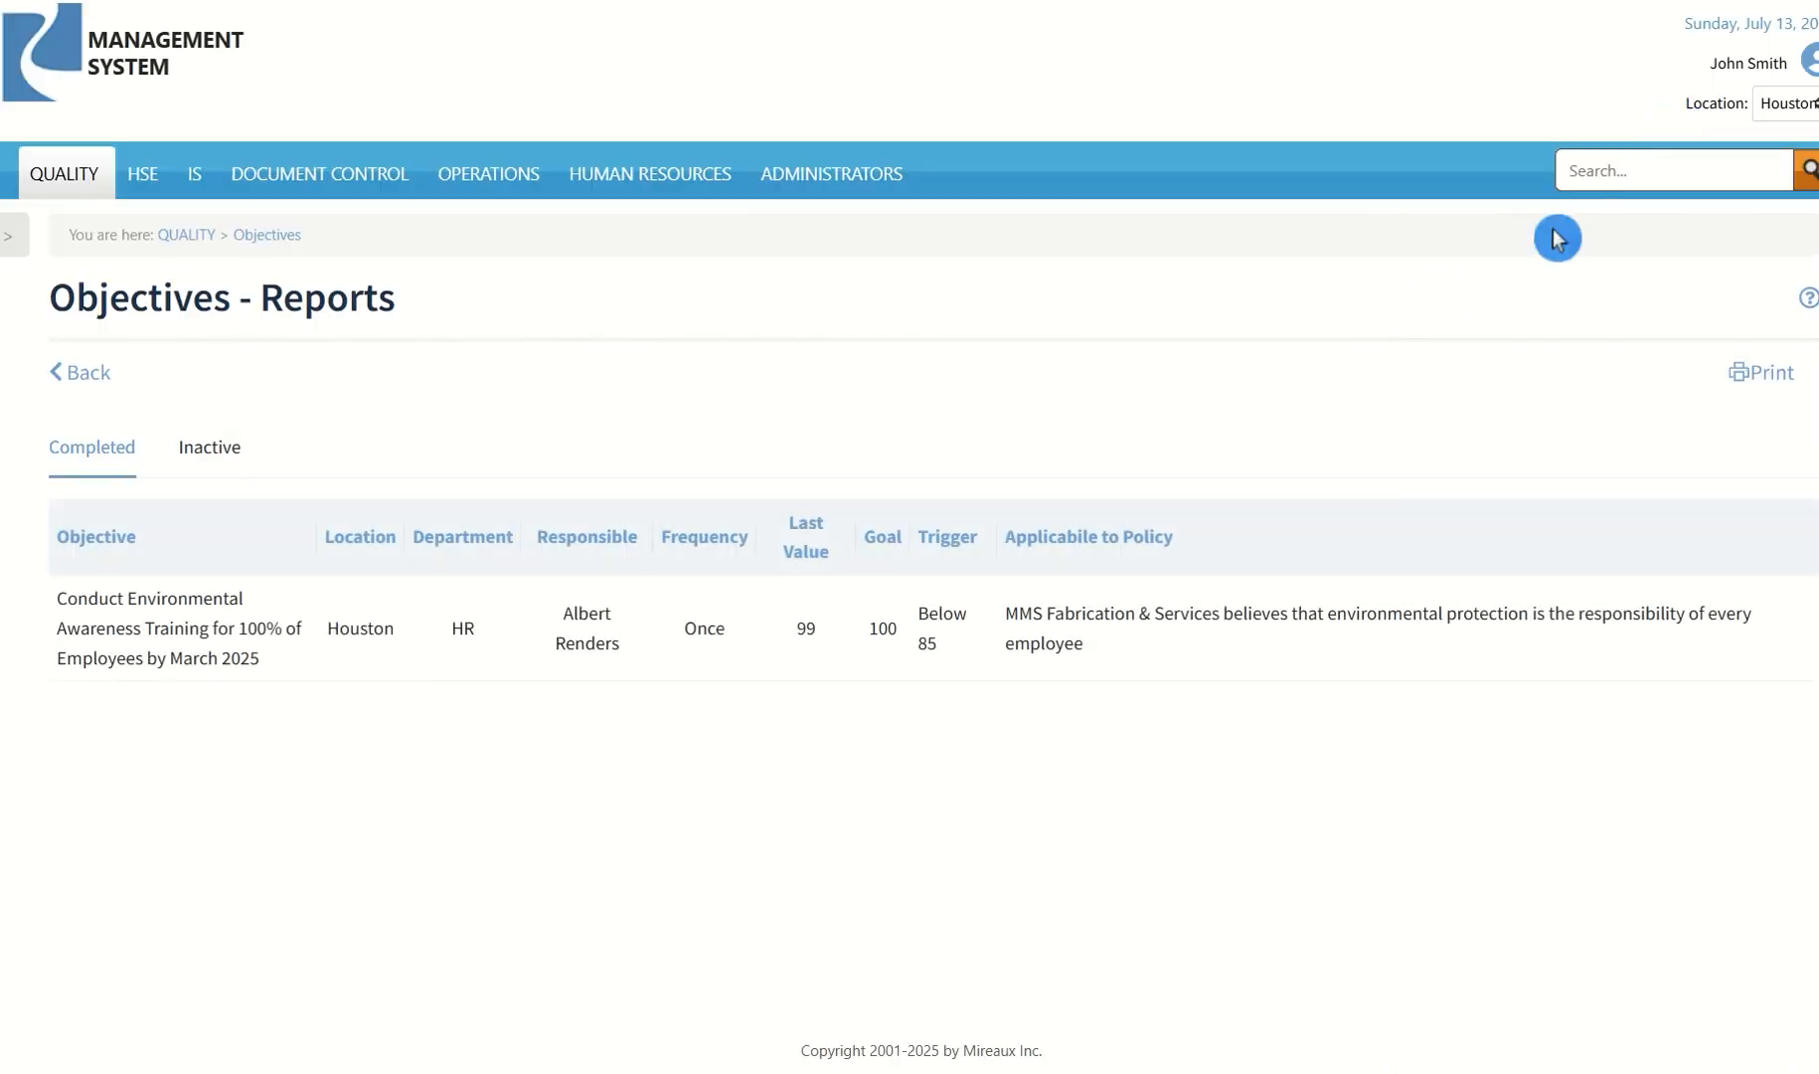
pyautogui.click(214, 455)
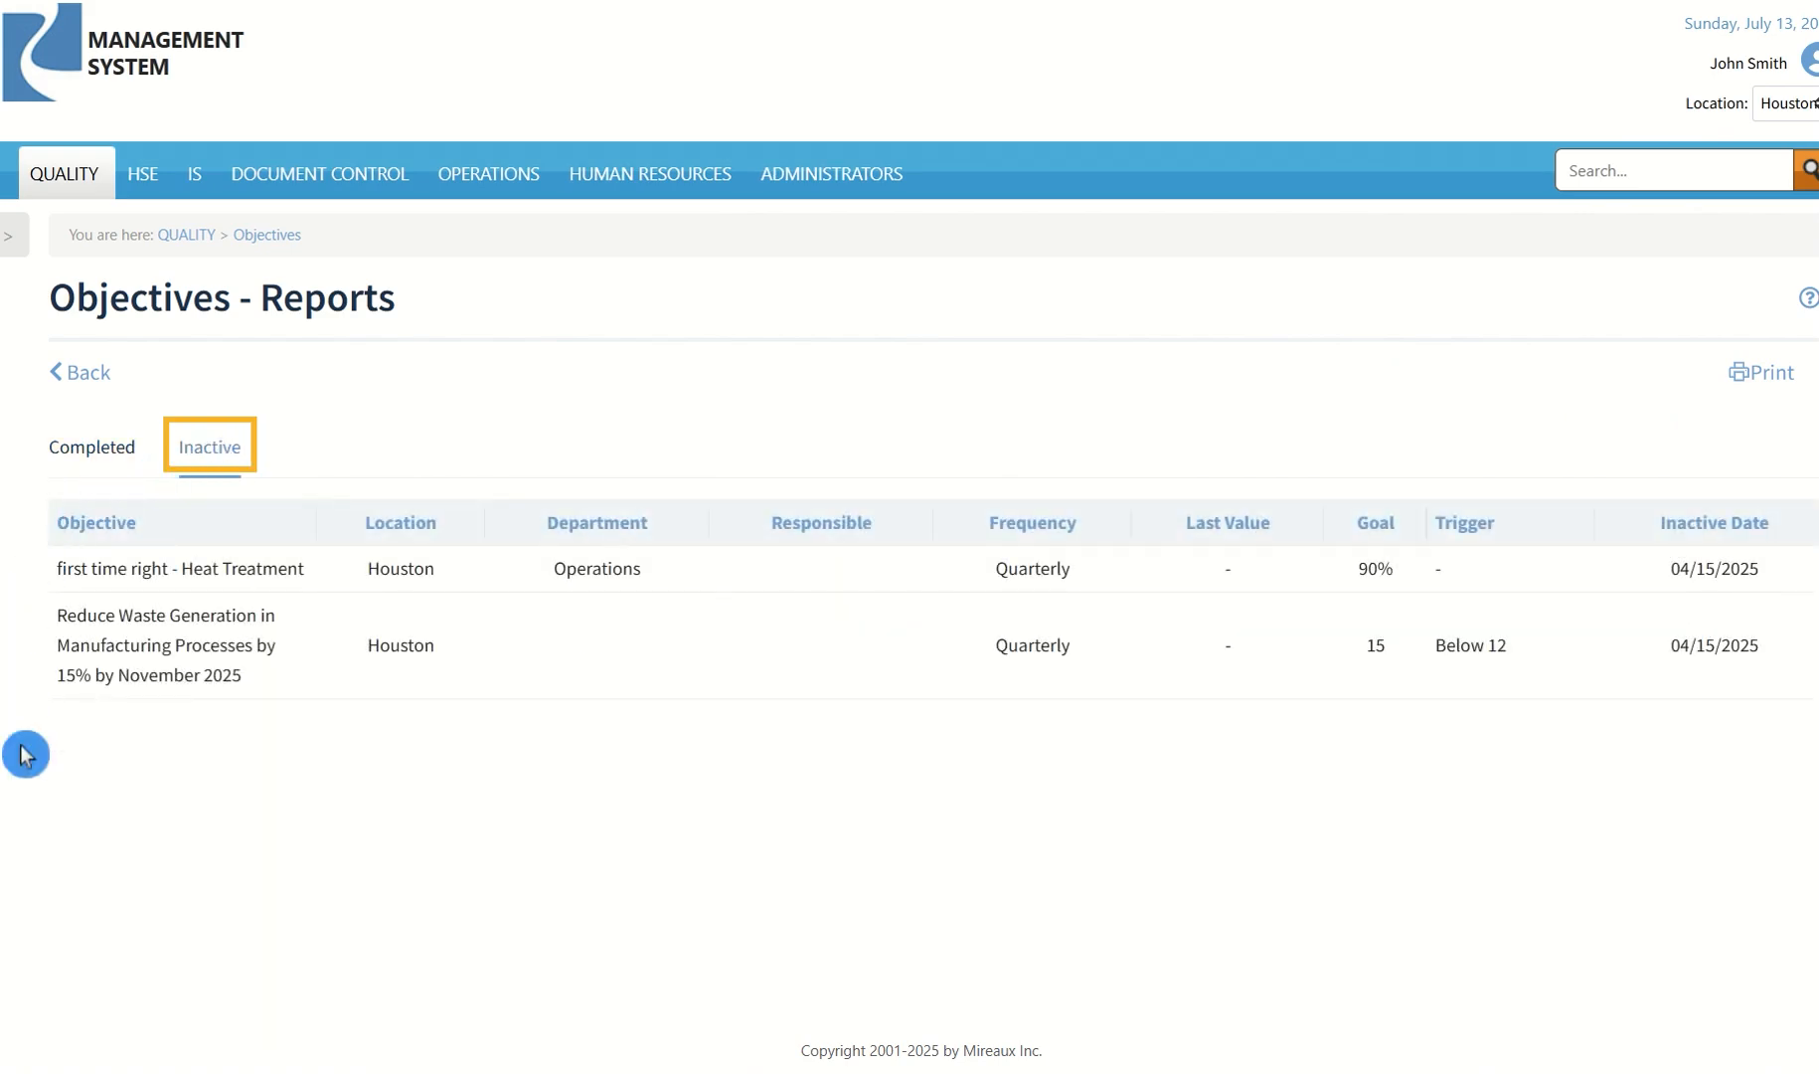